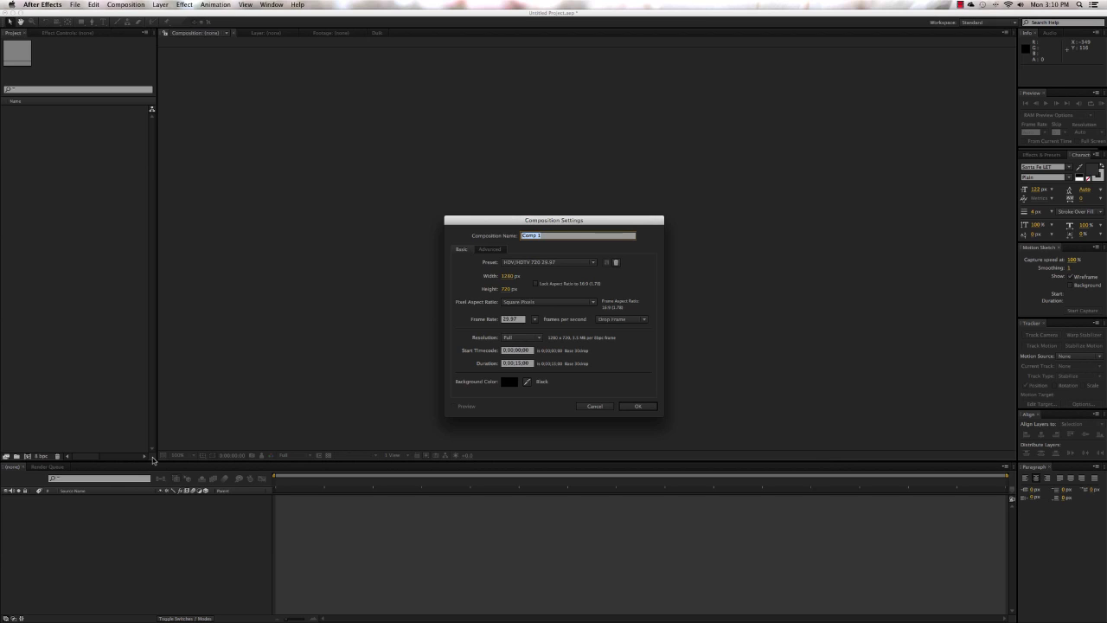
# Step: Create the new composition with the name Working Area and a duration of 0;00;15;00
pyautogui.write('Working Area')
pyautogui.moveTo(523, 365); pyautogui.dragTo(520, 366)
pyautogui.click(630, 407)
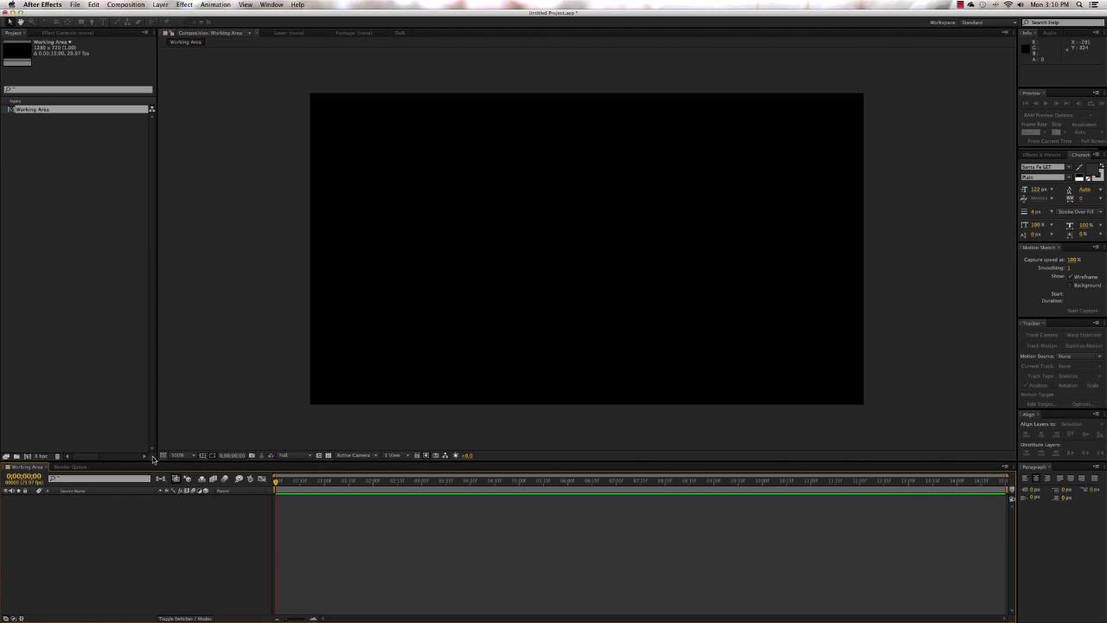
# Step: Add a black 1280 x 720 px solid layer named Lens Flare Holder
pyautogui.press('super+y')
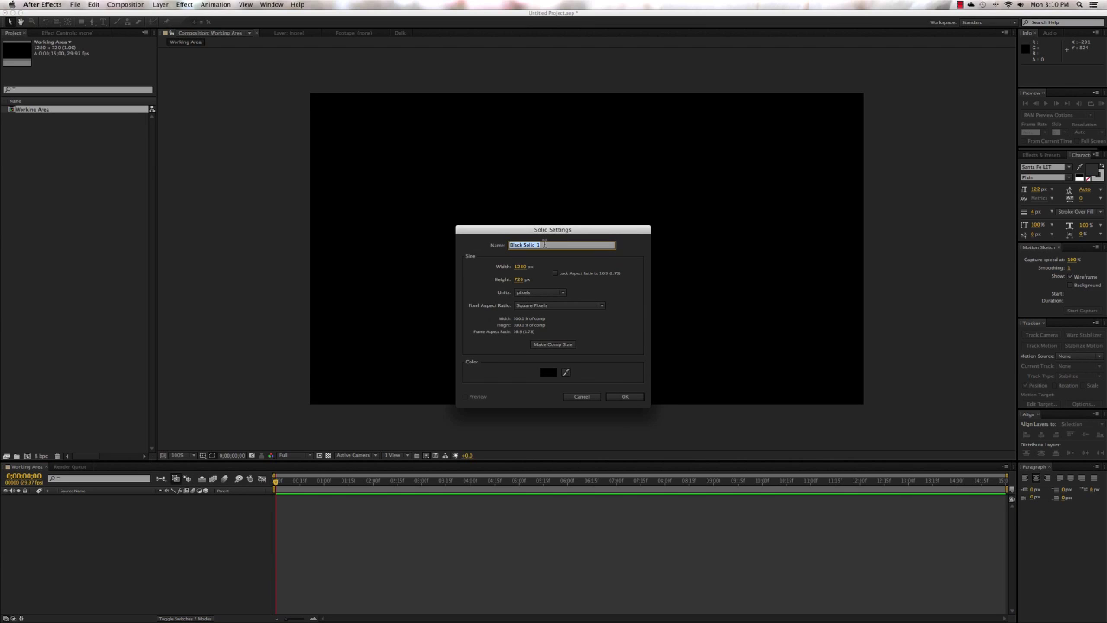
pyautogui.write('Lens Flare Holder')
pyautogui.press('Return')
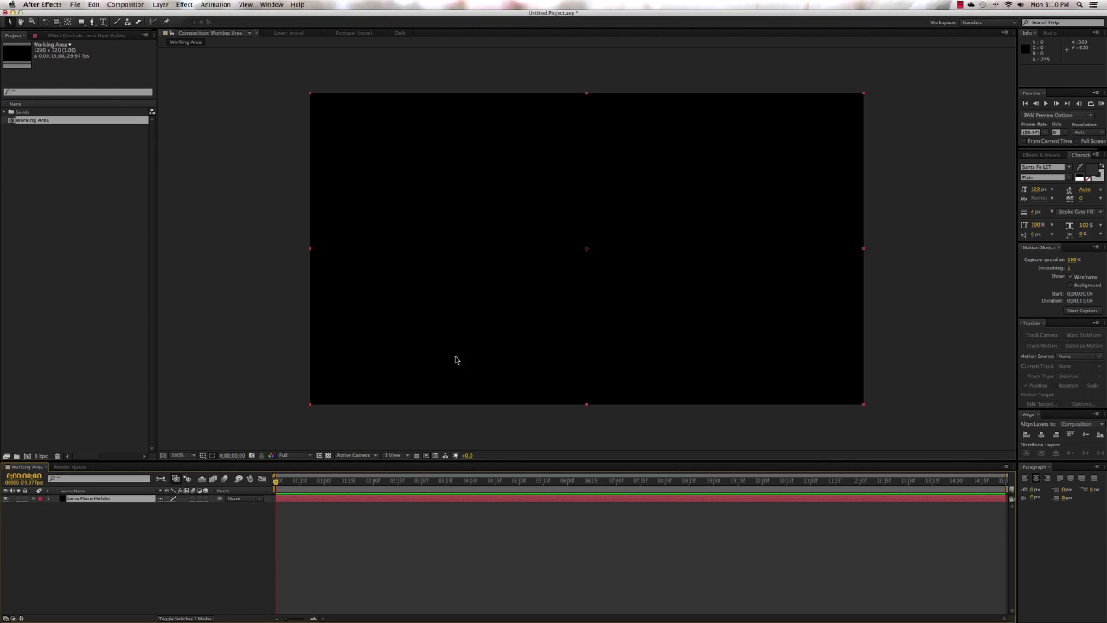
# Step: Apply the Lens Flare effect to the Lens Flare Holder solid and set its lens type to 105mm Prime
pyautogui.click(183, 5)
pyautogui.moveTo(217, 105)
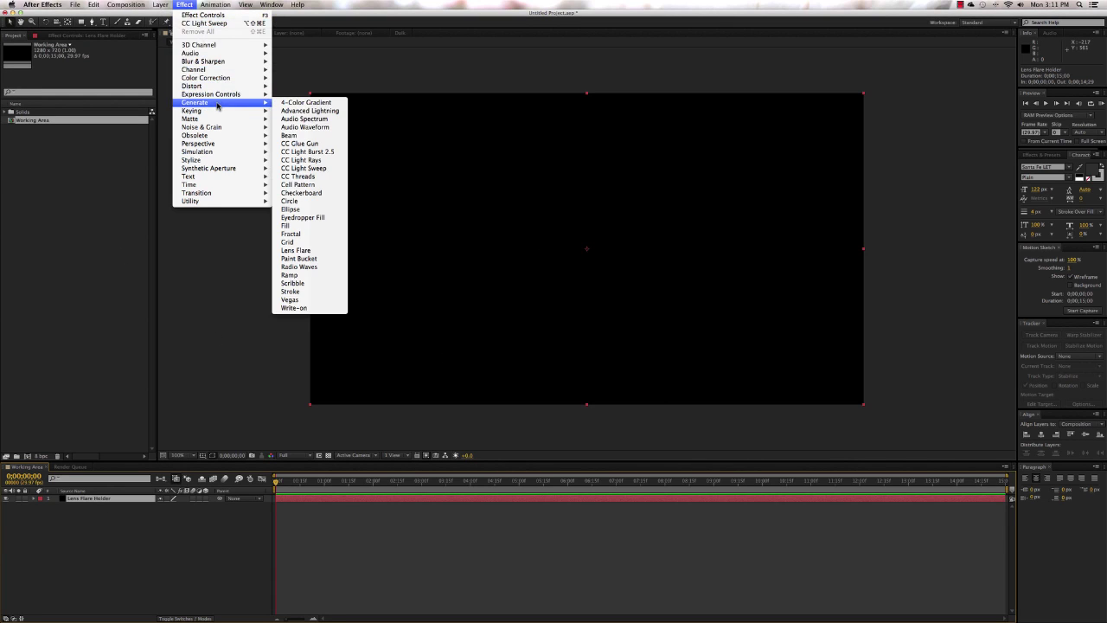
pyautogui.click(295, 250)
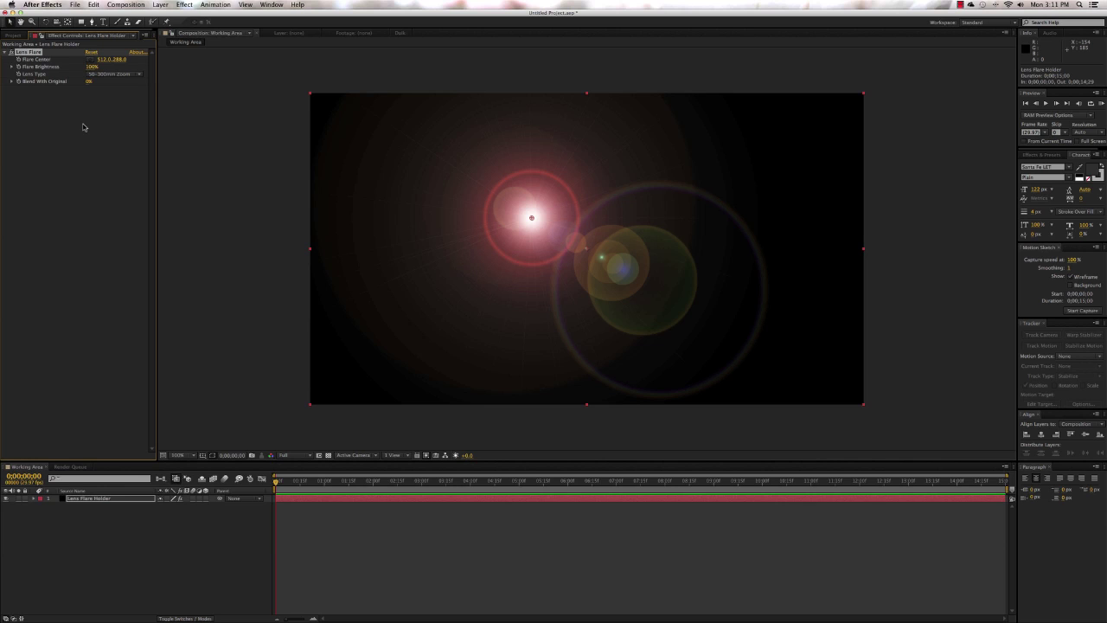
pyautogui.click(99, 76)
pyautogui.click(110, 99)
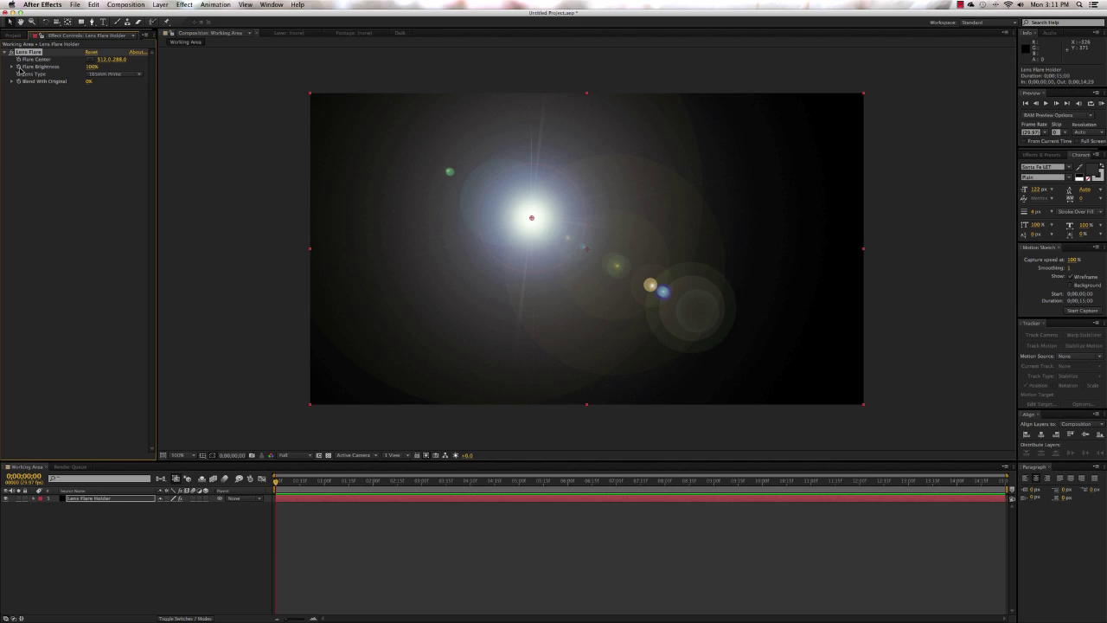
# Step: Start keyframing Flare Brightness at the beginning of the timeline with a value of 0%
pyautogui.click(276, 485)
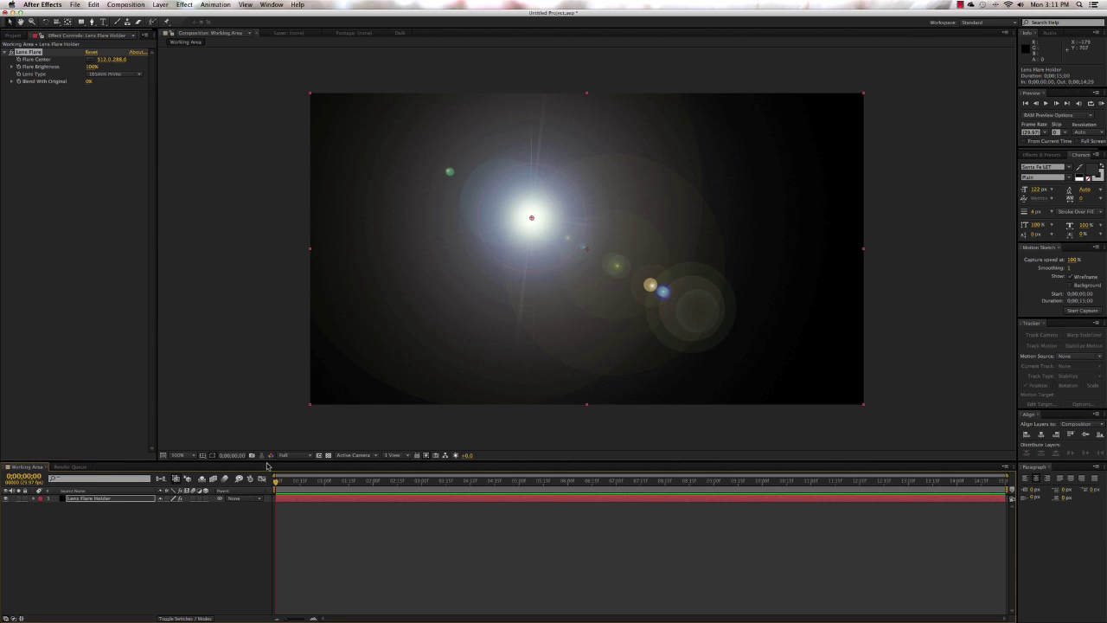
pyautogui.click(18, 66)
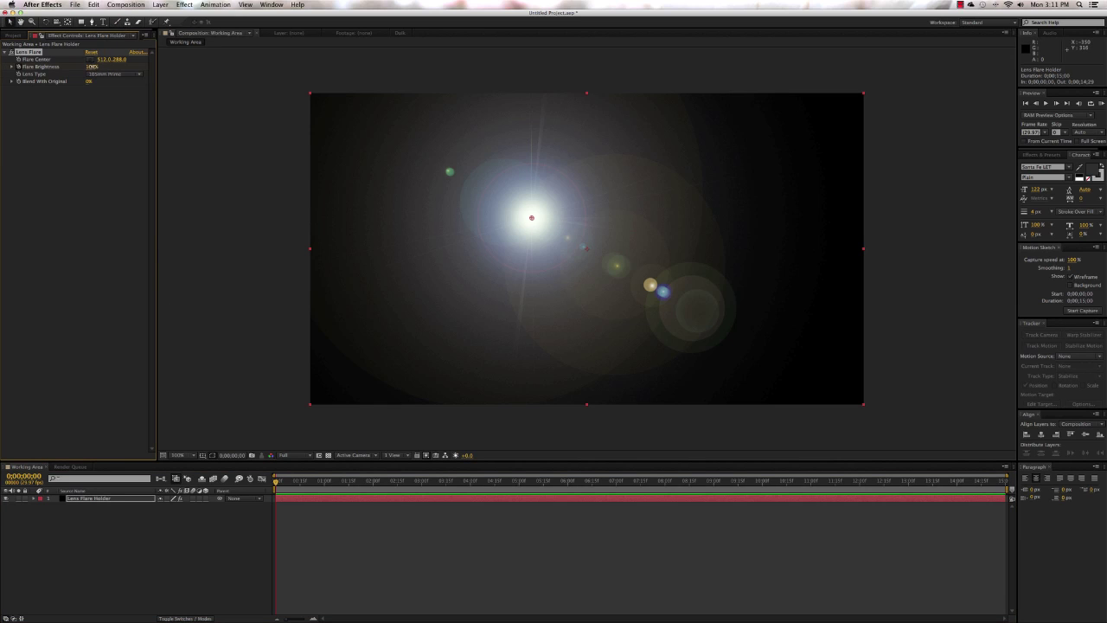
pyautogui.moveTo(91, 66); pyautogui.dragTo(35, 68)
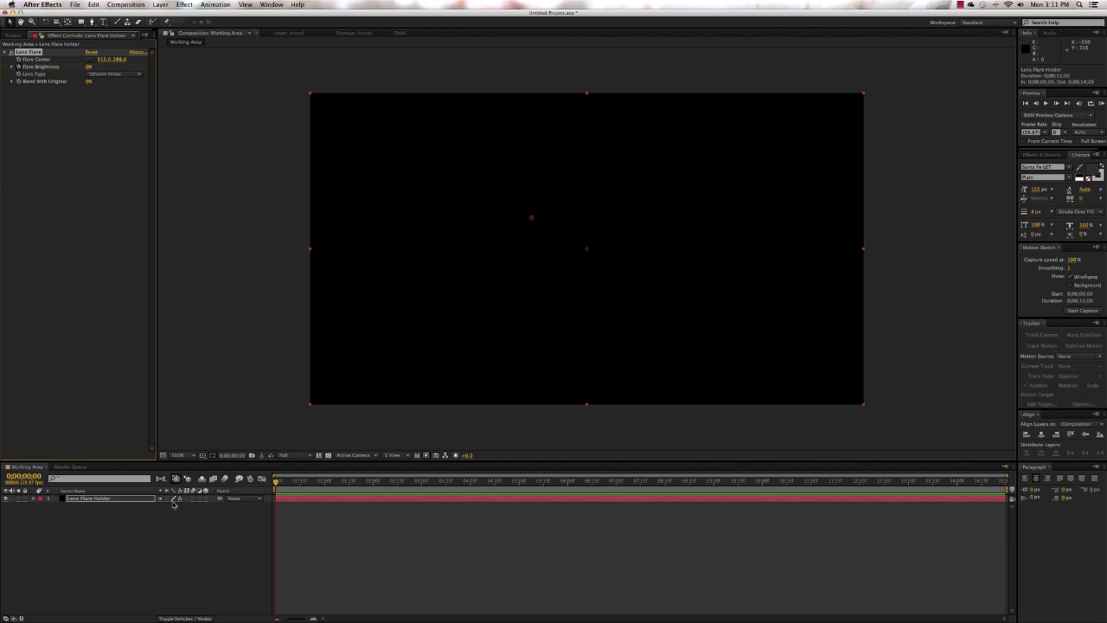
# Step: Expand the layer's Lens Flare properties and add a Flare Brightness keyframe of 85% at 0;00;00;15
pyautogui.click(36, 500)
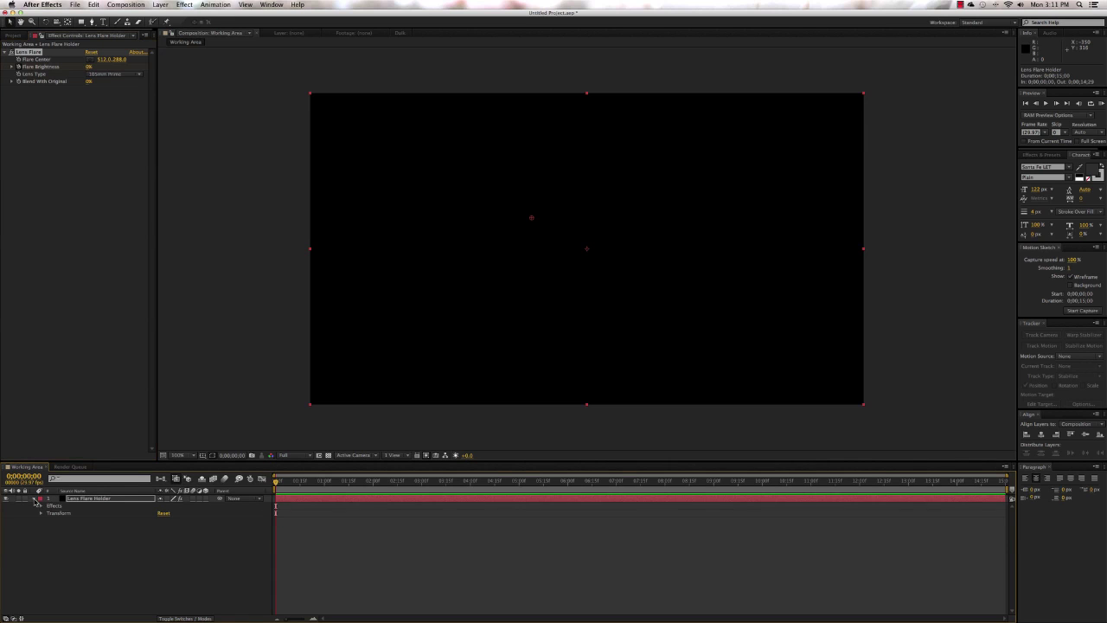
pyautogui.click(41, 506)
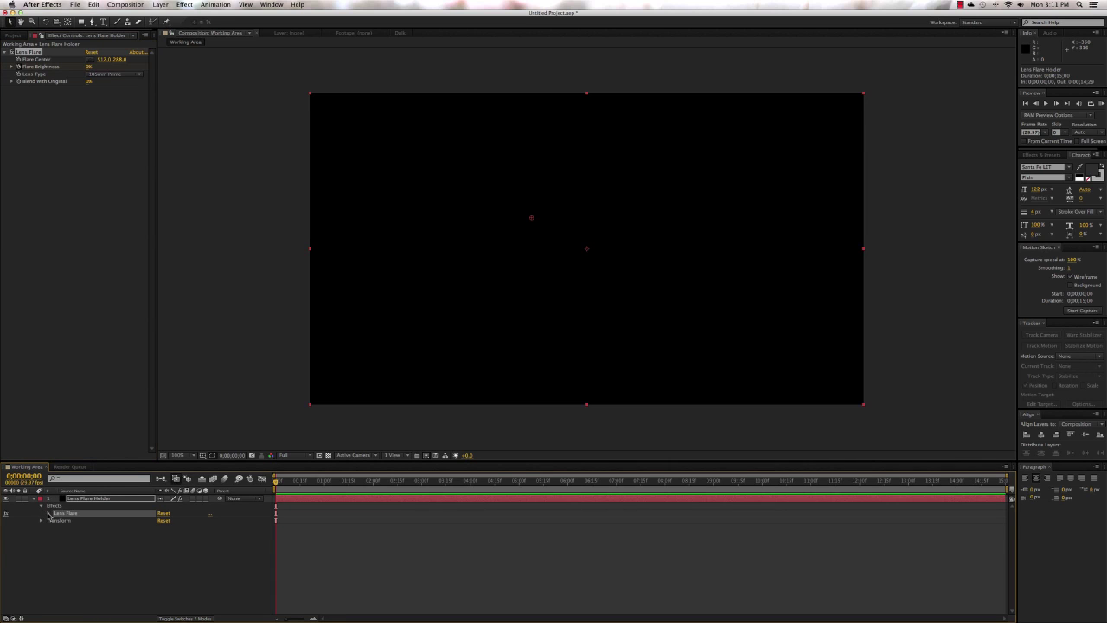
pyautogui.click(49, 513)
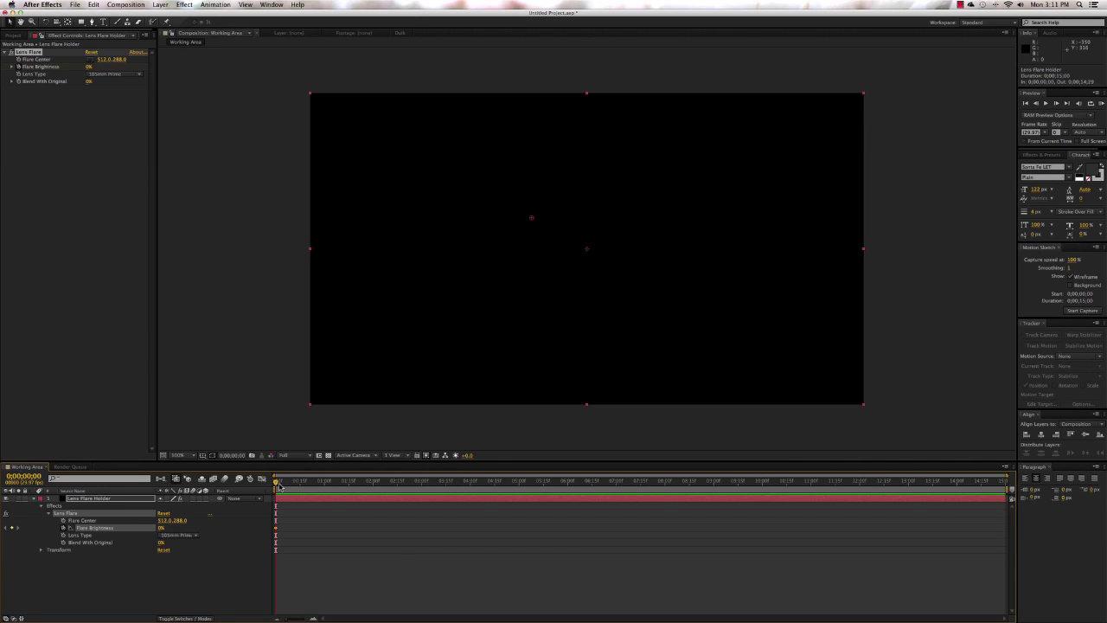
pyautogui.moveTo(277, 482); pyautogui.dragTo(300, 486)
pyautogui.click(160, 527)
pyautogui.write('85')
pyautogui.press('Return')
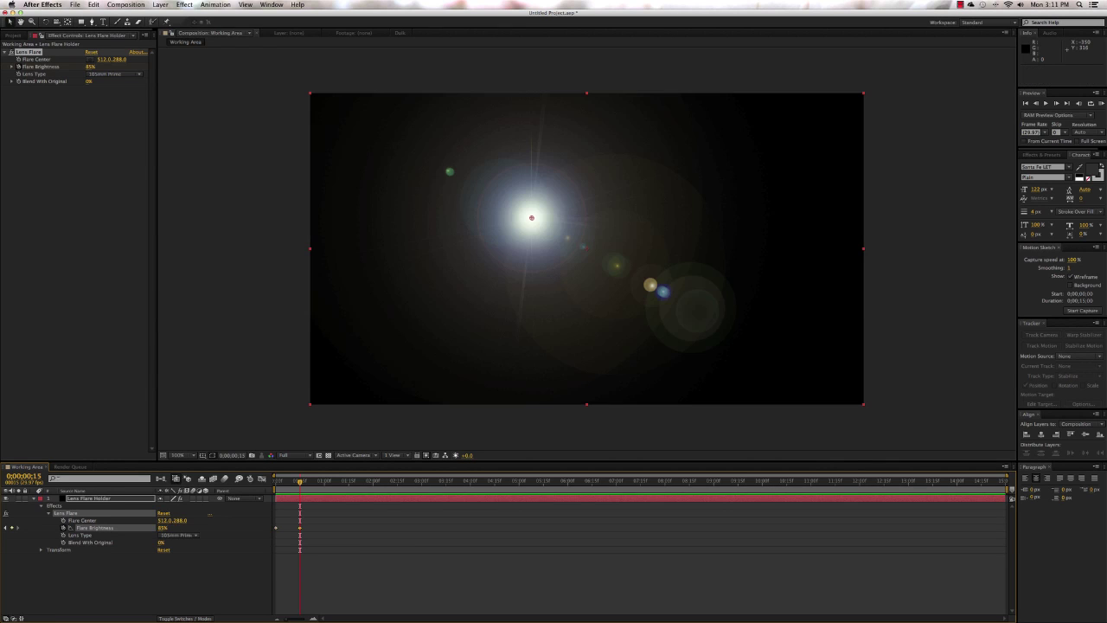
# Step: Add a Flare Brightness keyframe of 100% at 0;00;01;00
pyautogui.click(325, 488)
pyautogui.click(162, 527)
pyautogui.write('100')
pyautogui.press('Return')
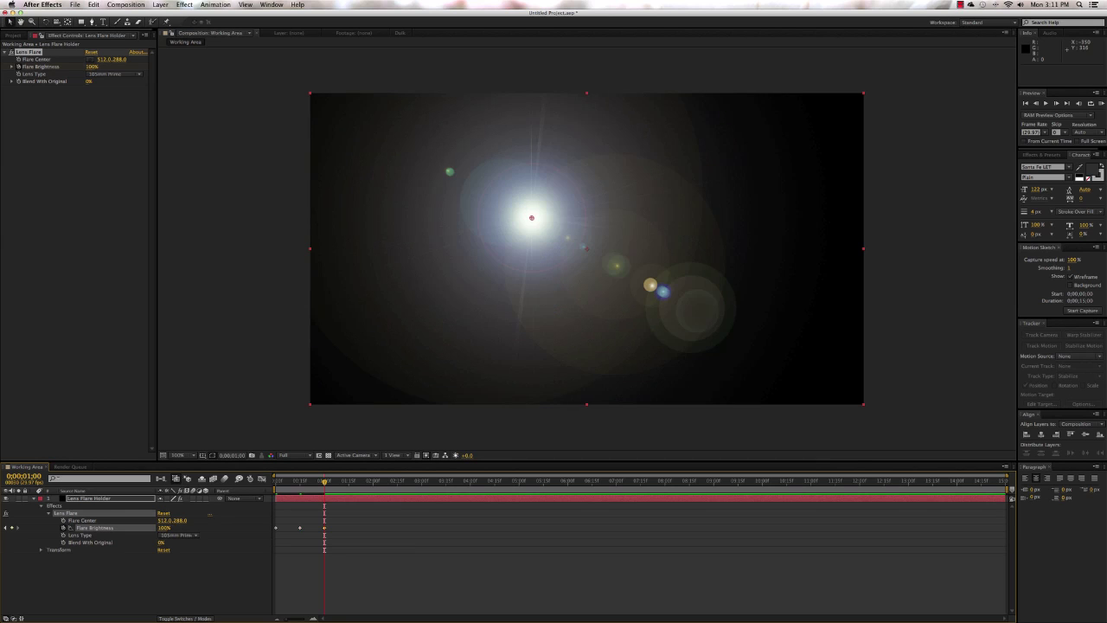
# Step: Apply Easy Ease Out to the first Flare Brightness keyframe
pyautogui.click(277, 529)
pyautogui.click(207, 7)
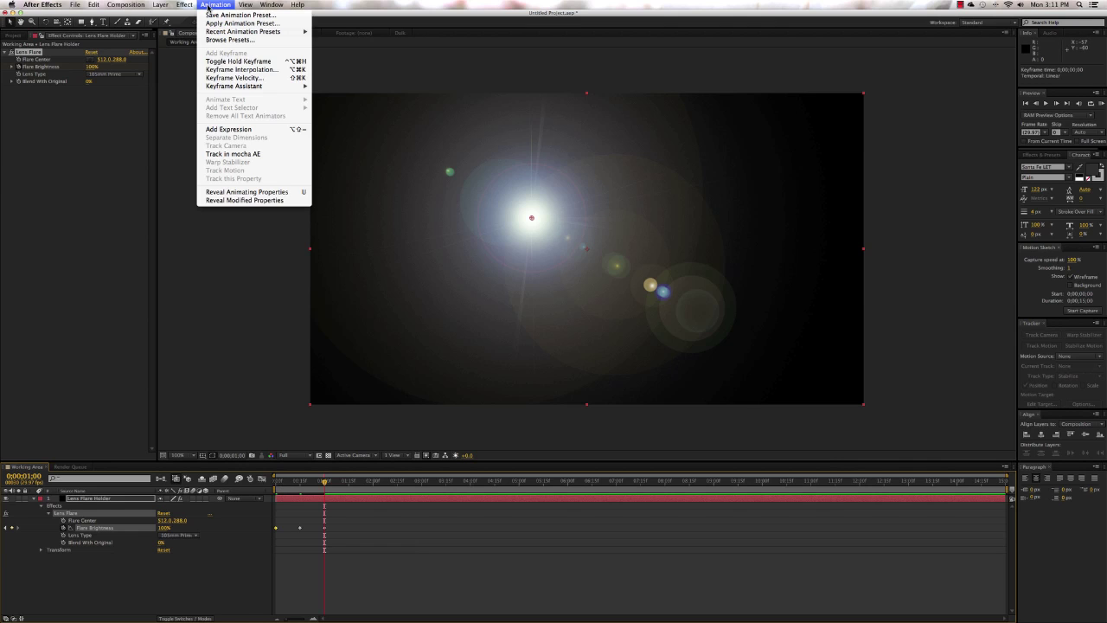
pyautogui.moveTo(239, 87)
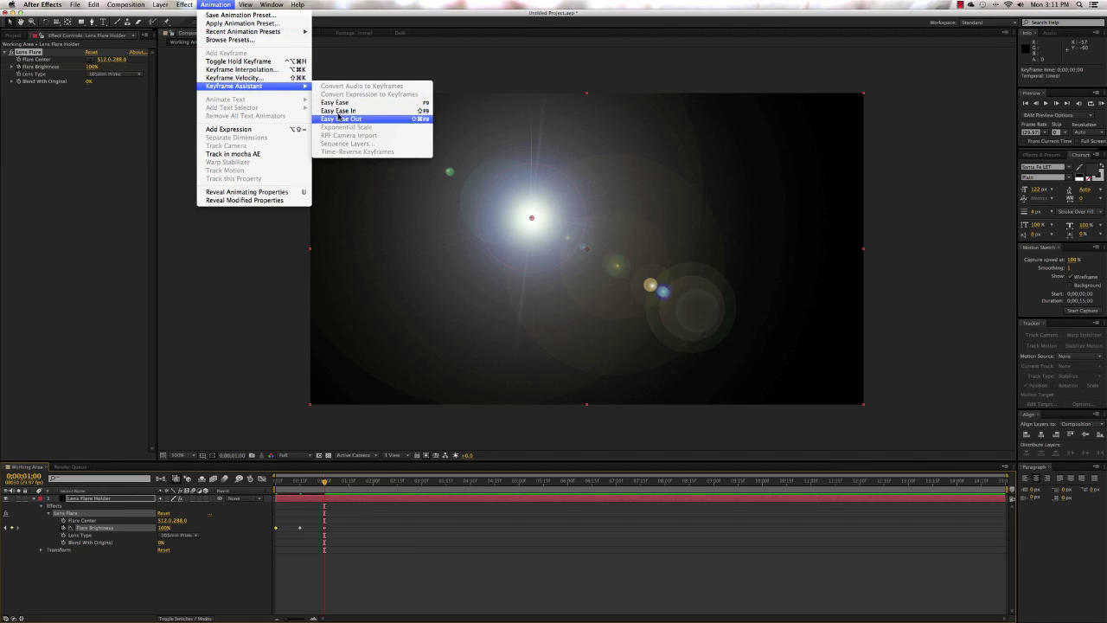
pyautogui.click(341, 119)
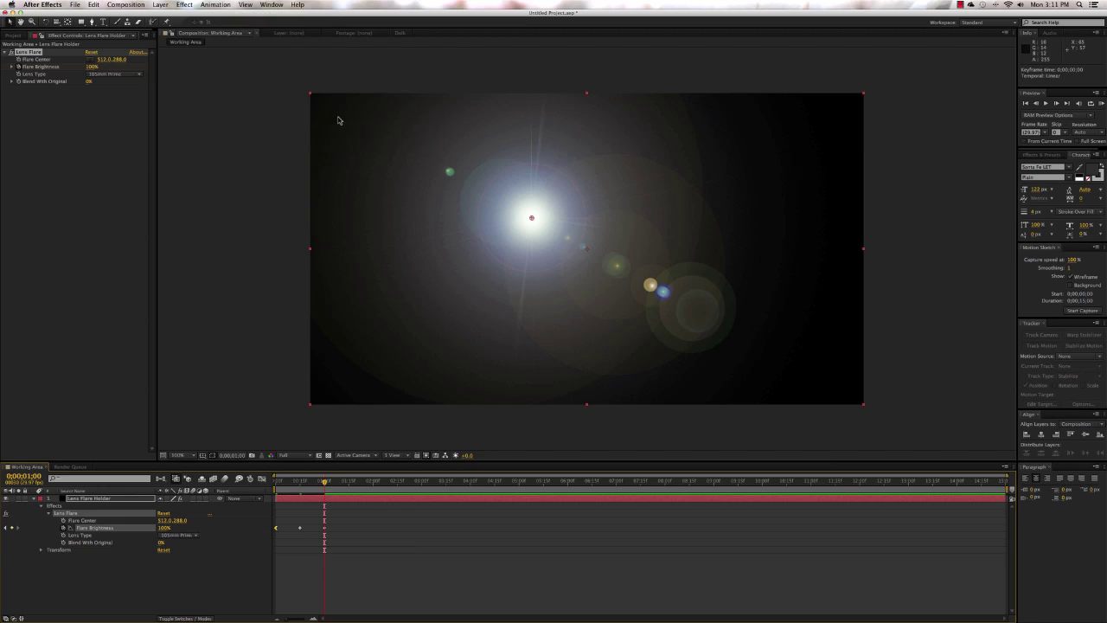
# Step: Apply Easy Ease In to the last Flare Brightness keyframe at one second
pyautogui.click(324, 527)
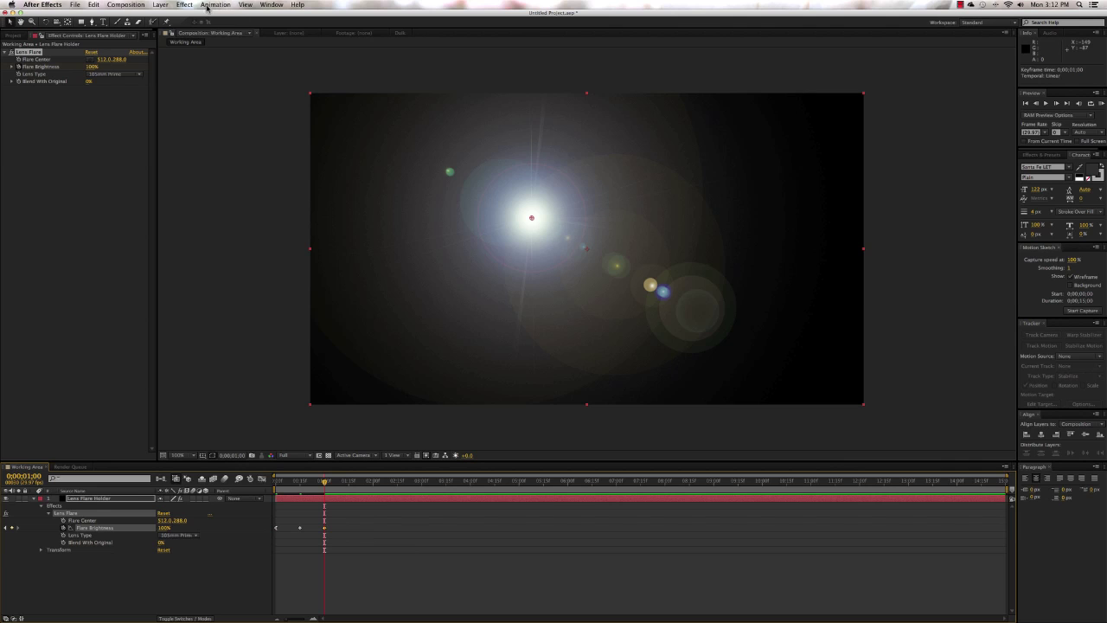
pyautogui.click(215, 5)
pyautogui.moveTo(239, 91)
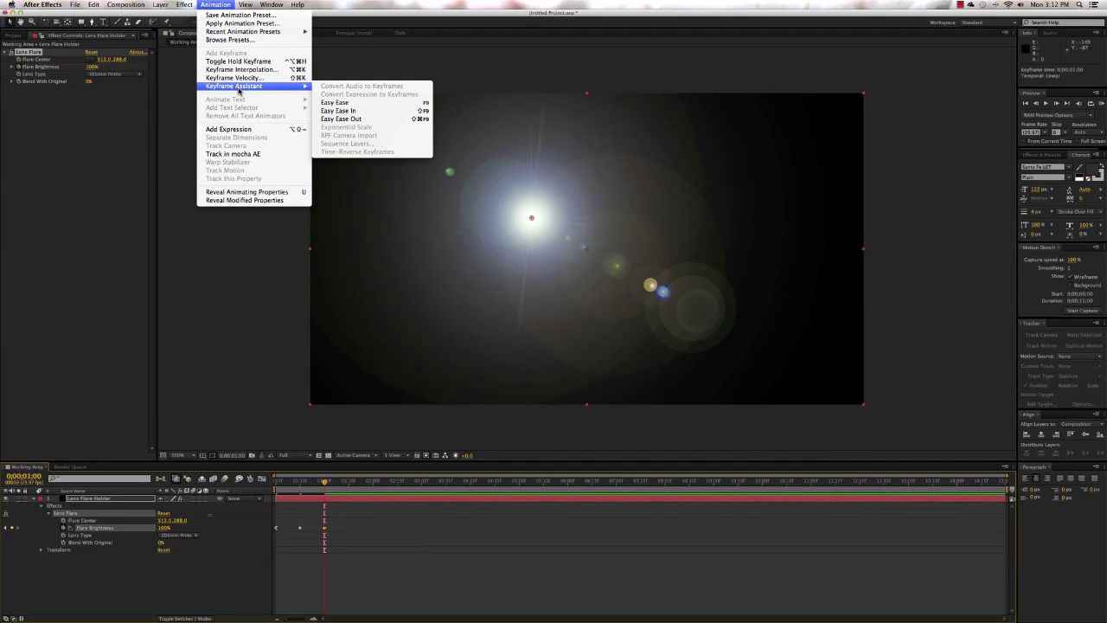
pyautogui.click(338, 111)
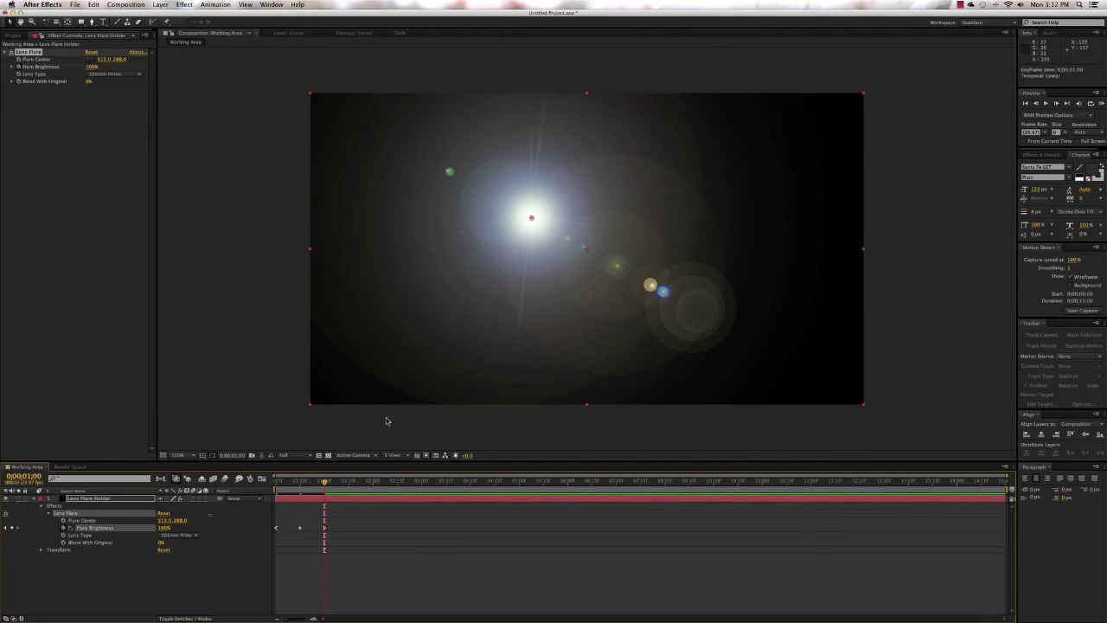
# Step: Apply Easy Ease to the middle Flare Brightness keyframe at 0;00;00;15
pyautogui.click(214, 5)
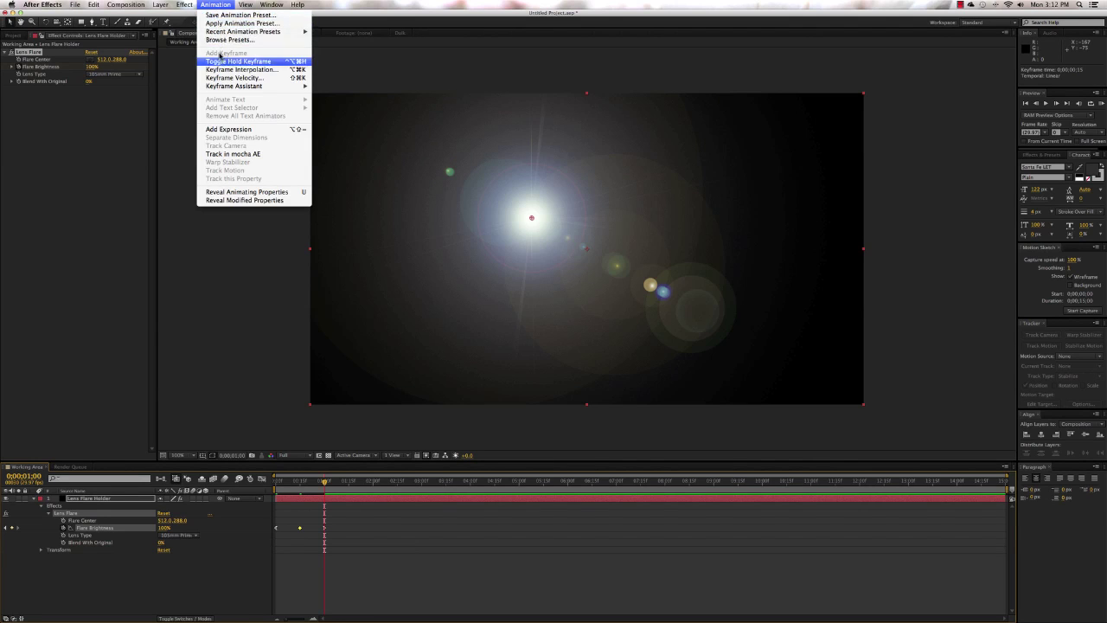
pyautogui.moveTo(227, 86)
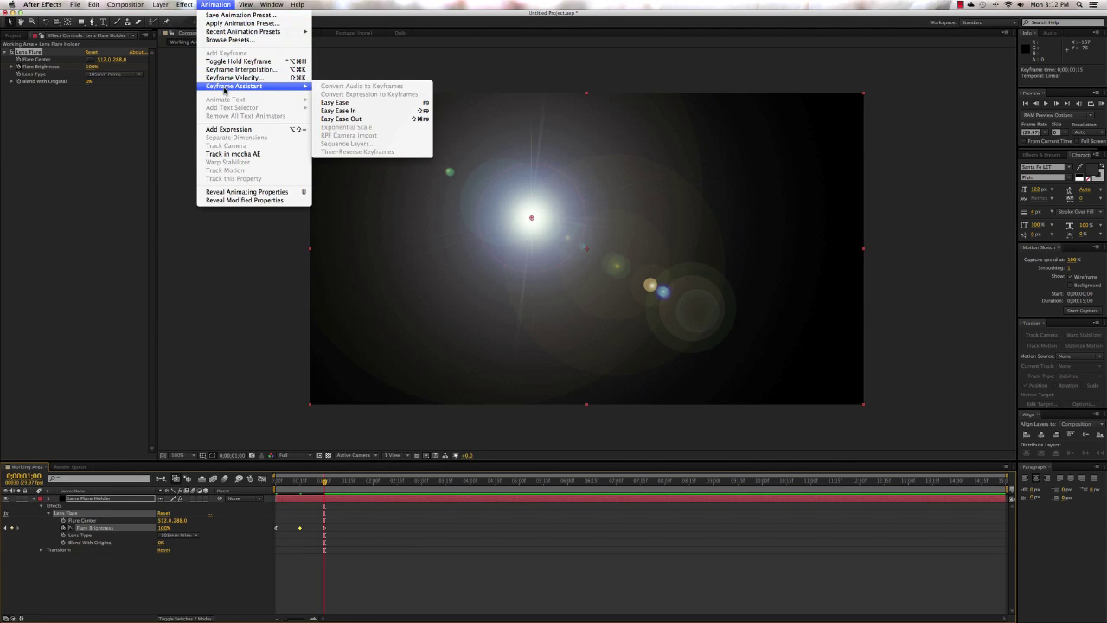
pyautogui.click(359, 102)
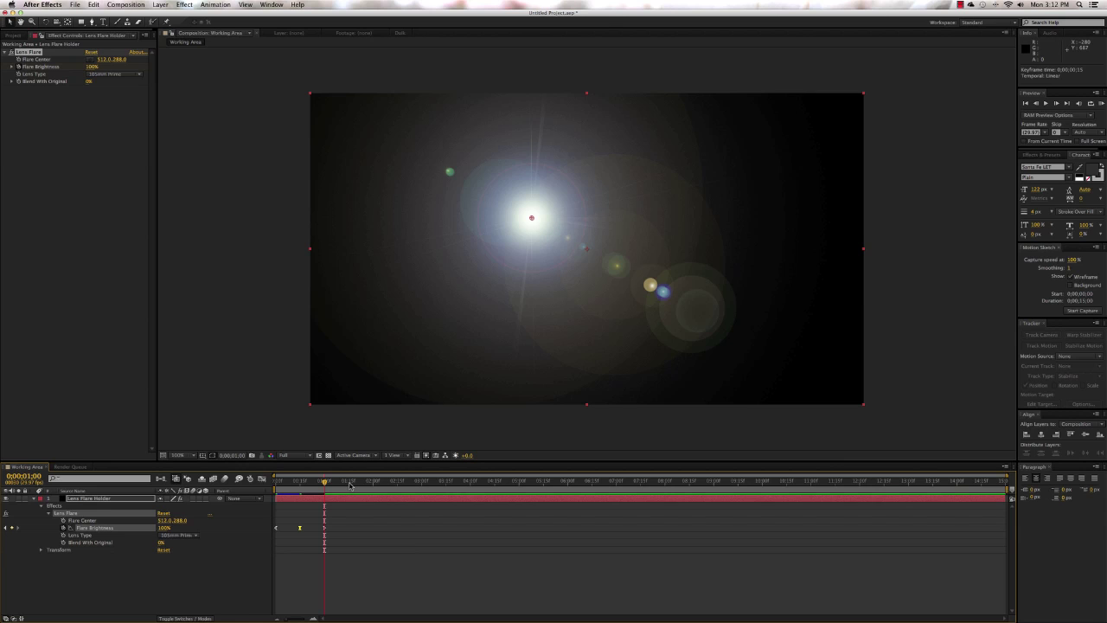
# Step: End the work area at 0;00;01;15 and play a RAM preview of the flare animation
pyautogui.press('n')
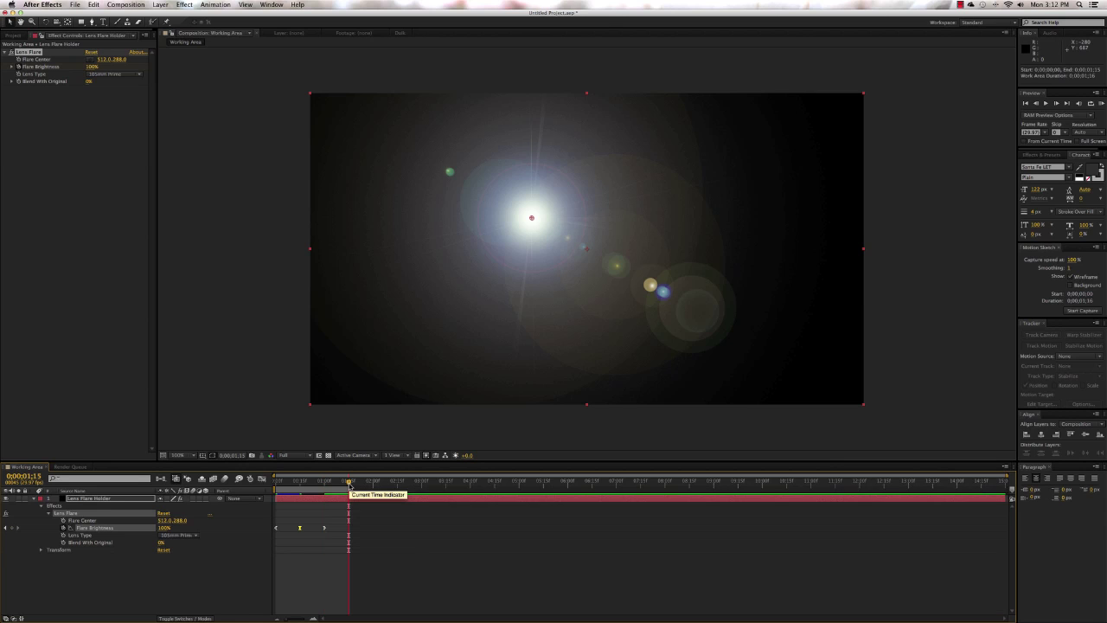
pyautogui.press('KP_0')
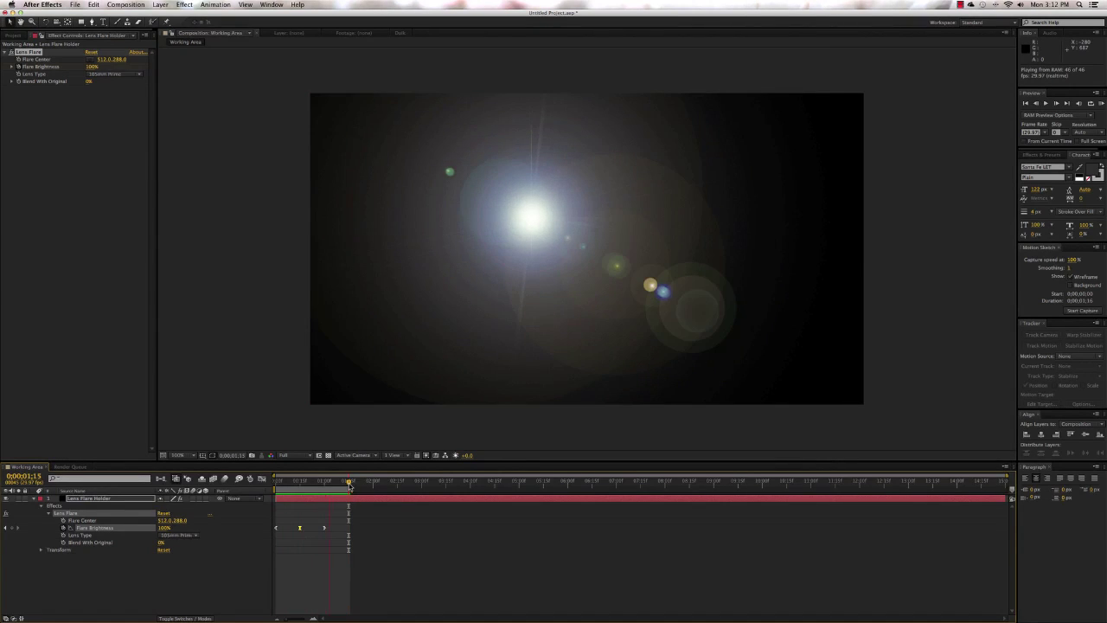
pyautogui.press('space')
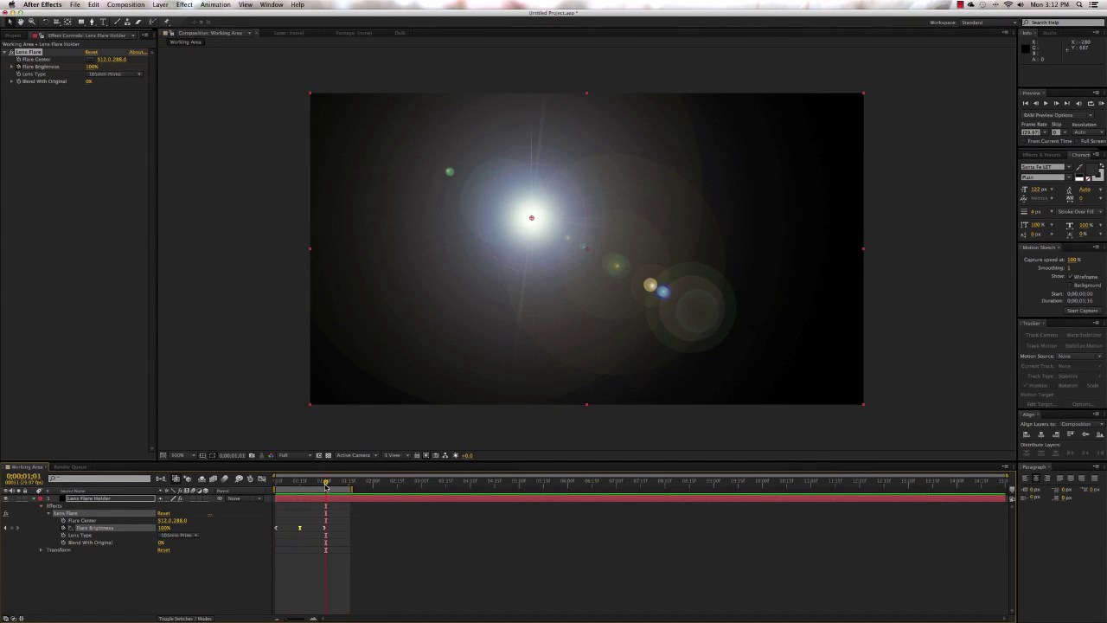
# Step: Set the Flare Brightness keyframe at 0;00;01;00 to 0%
pyautogui.moveTo(325, 486); pyautogui.dragTo(323, 486)
pyautogui.click(163, 527)
pyautogui.write('0')
pyautogui.press('Return')
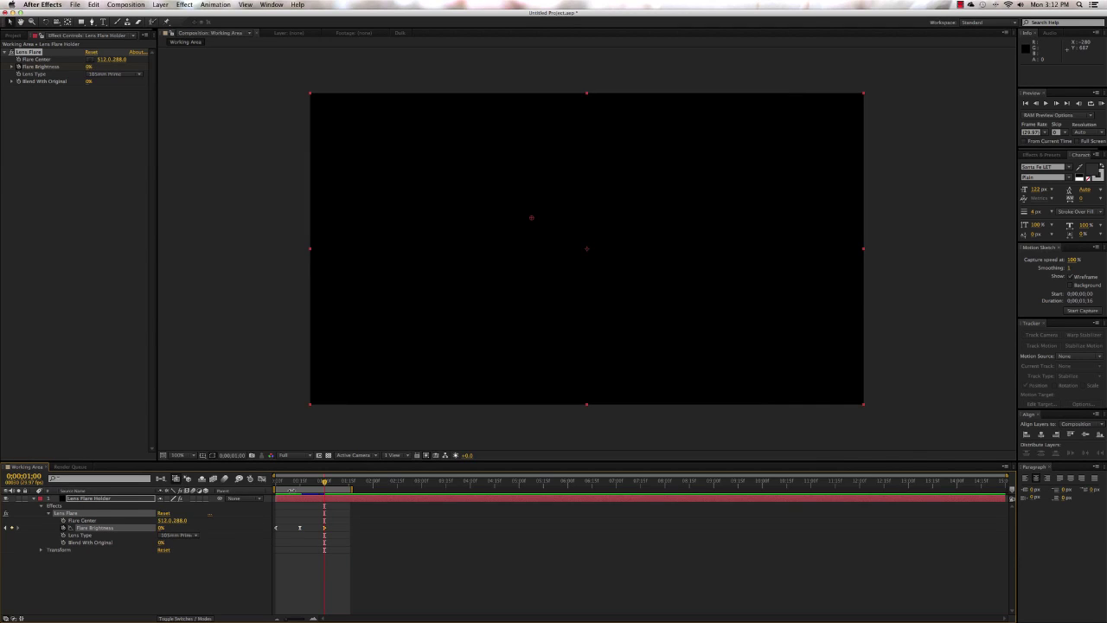
# Step: Play a RAM preview of the flare fading in and out from the start of the timeline
pyautogui.click(273, 484)
pyautogui.press('KP_0')
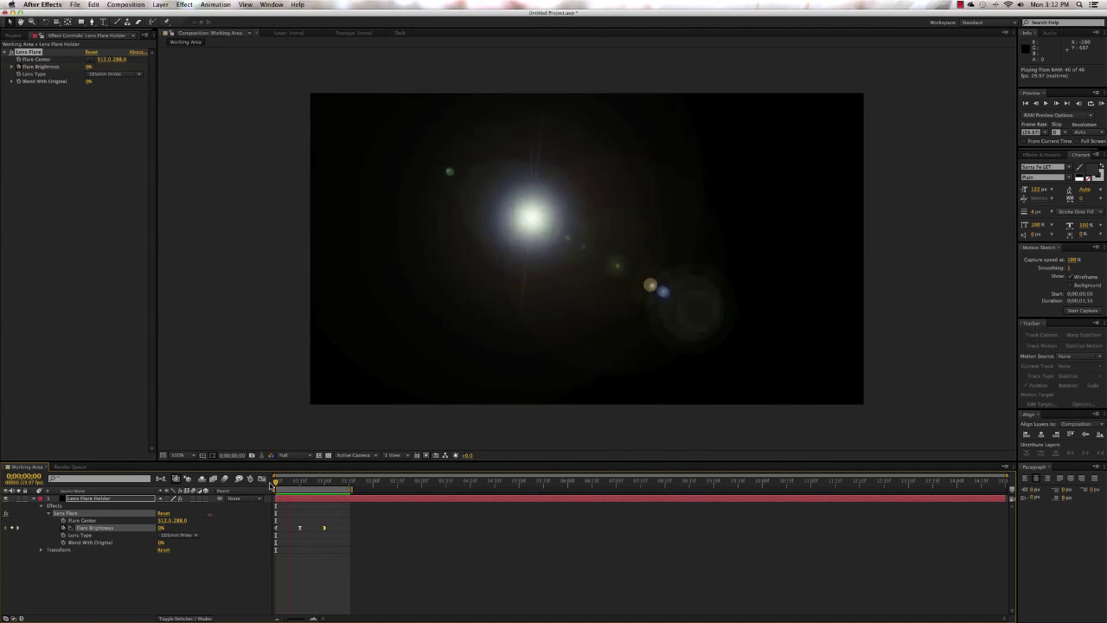
pyautogui.press('space')
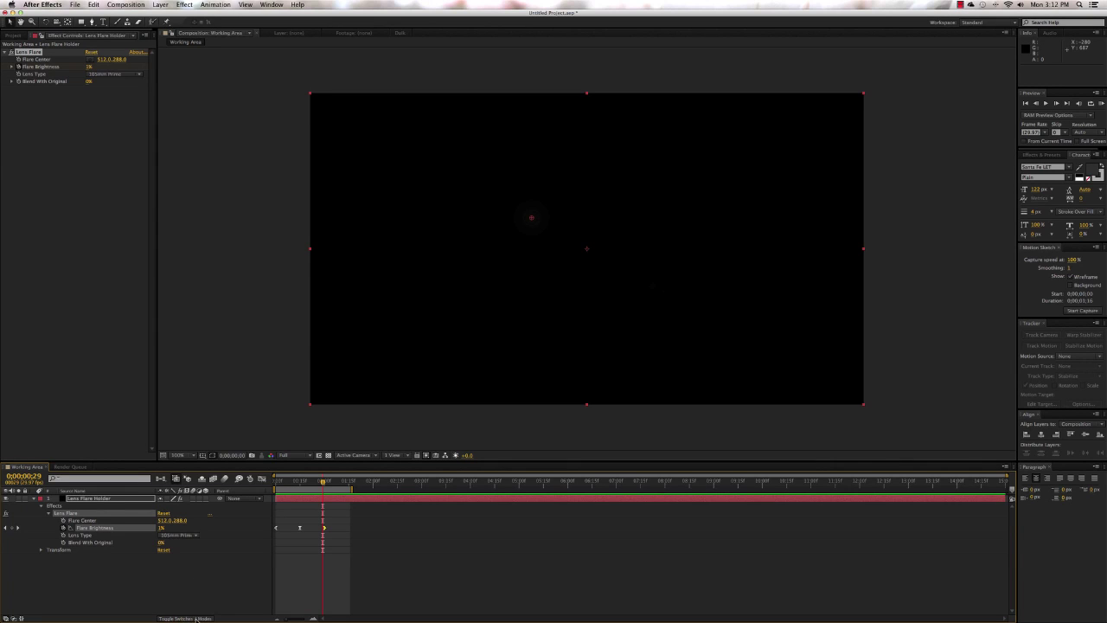
# Step: Set the Lens Flare Holder layer's blending mode to Screen and collapse its properties
pyautogui.click(196, 618)
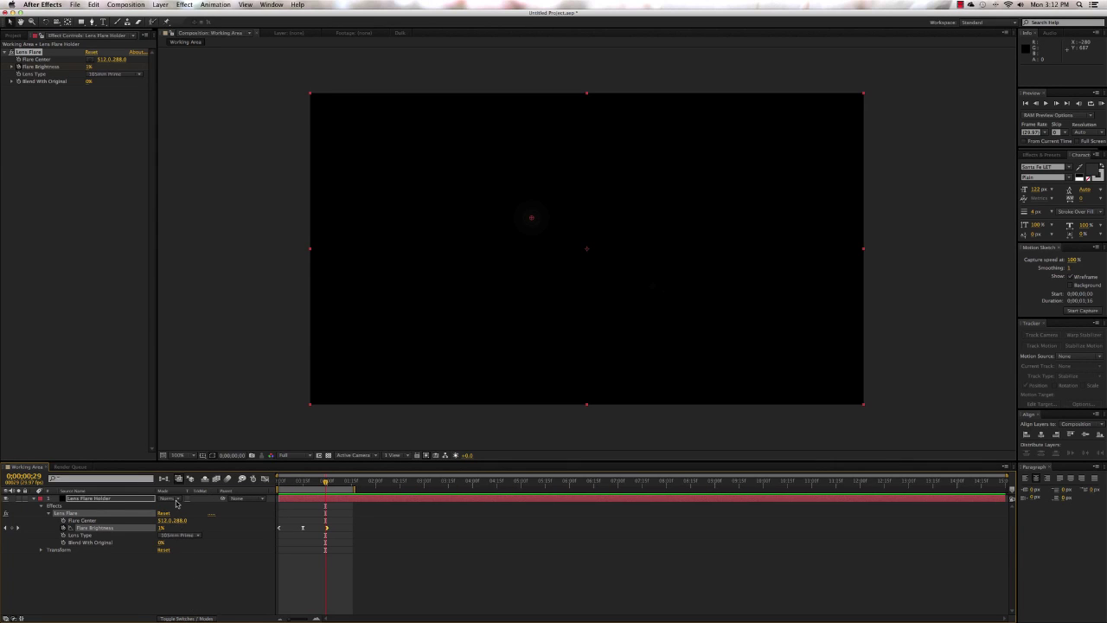
pyautogui.click(176, 499)
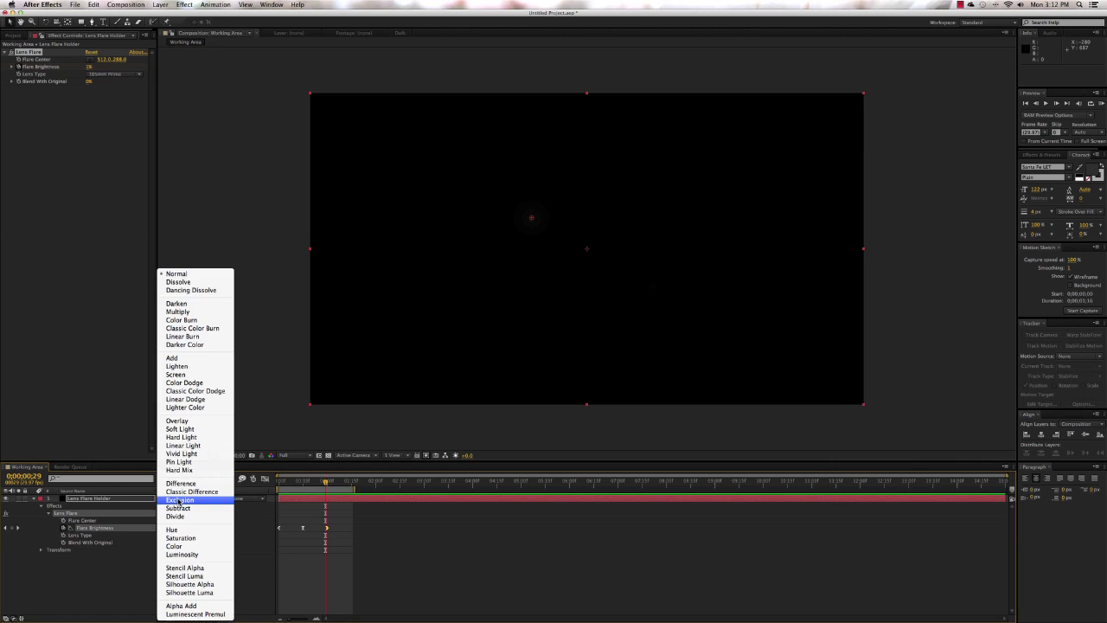
pyautogui.click(176, 374)
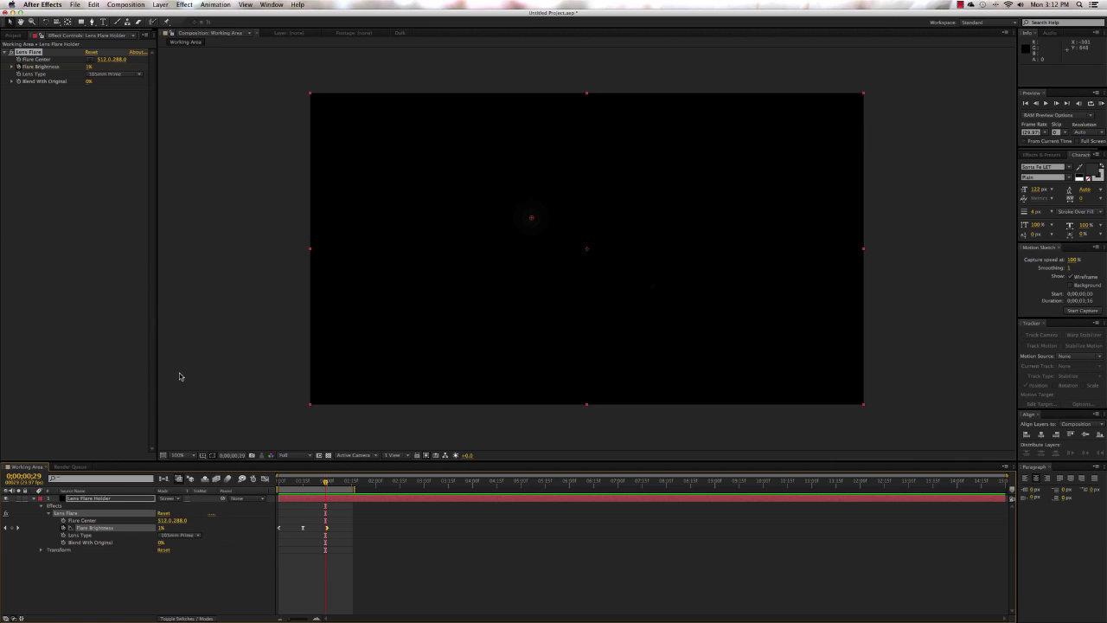
pyautogui.click(34, 499)
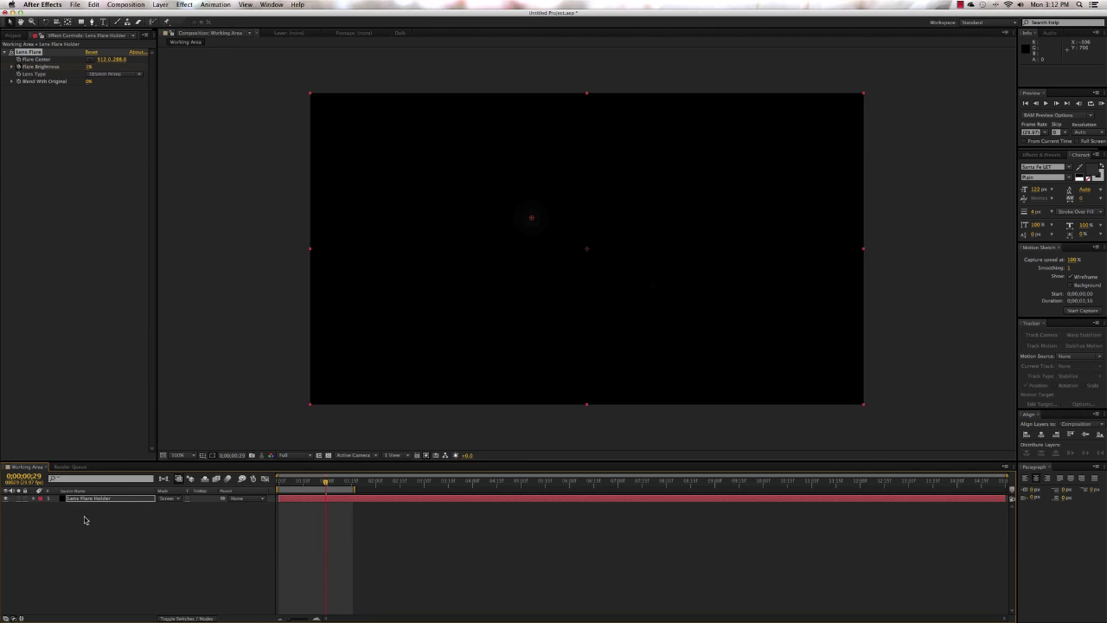
# Step: Return to the start of the timeline and duplicate the Lens Flare Holder layer until there are eight copies
pyautogui.click(275, 482)
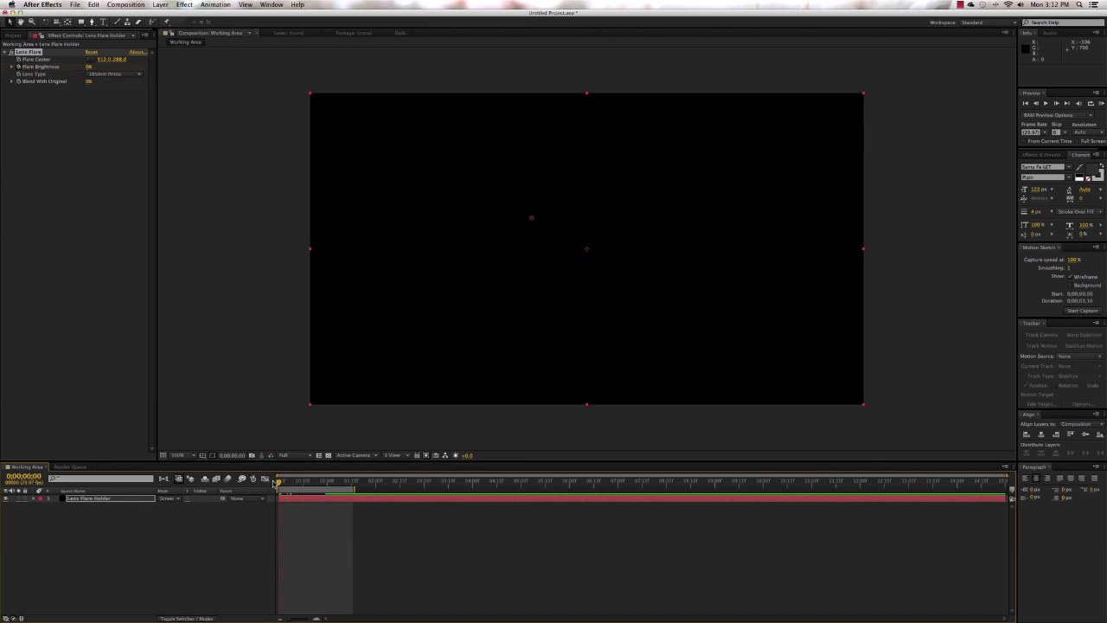
pyautogui.click(93, 500)
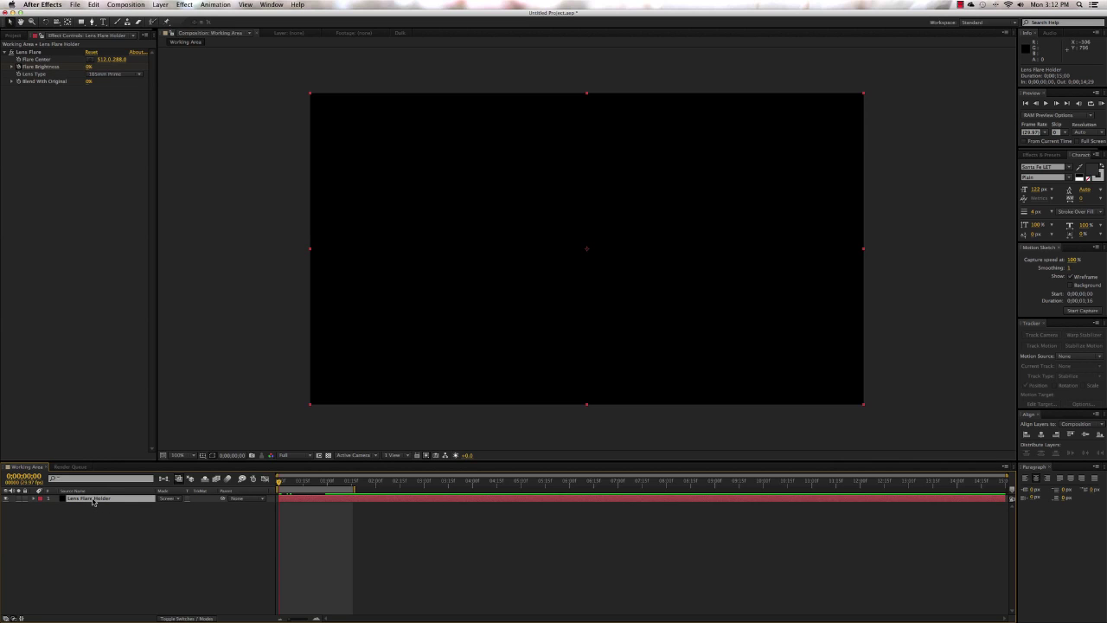
pyautogui.press('super+d')
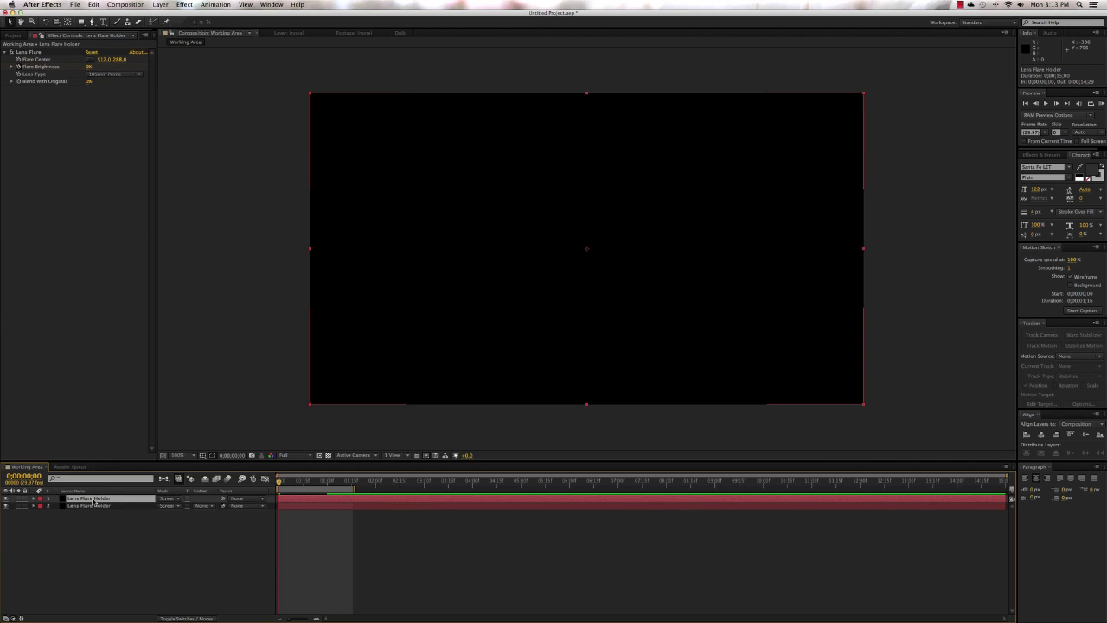
pyautogui.press('super+d')
pyautogui.press('super+d')
pyautogui.press('super+d')
pyautogui.press('super+d')
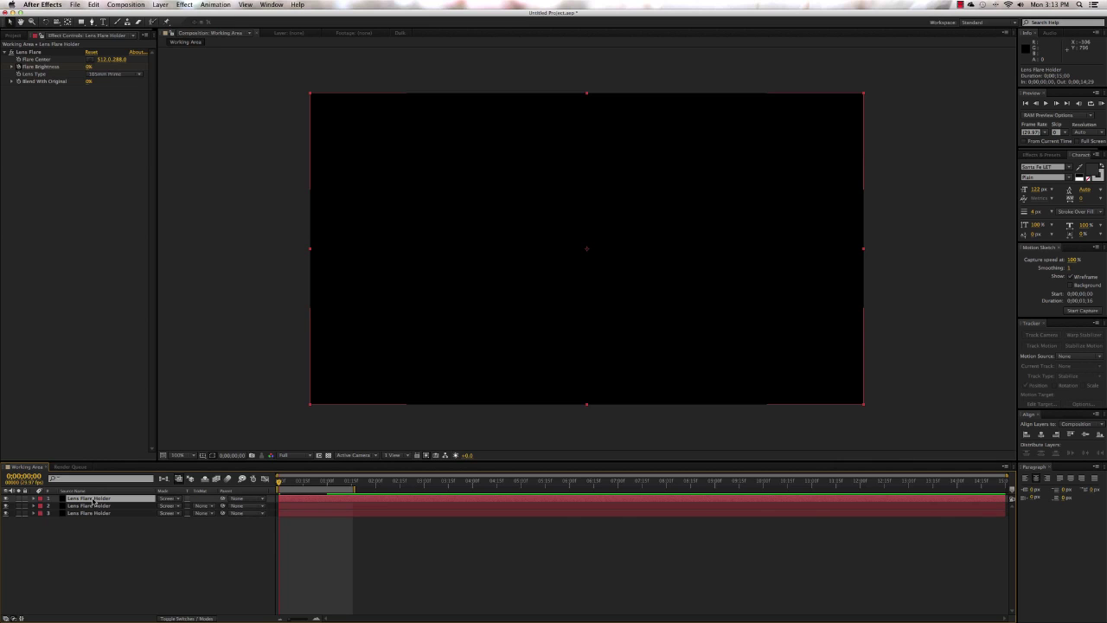
pyautogui.press('super+d')
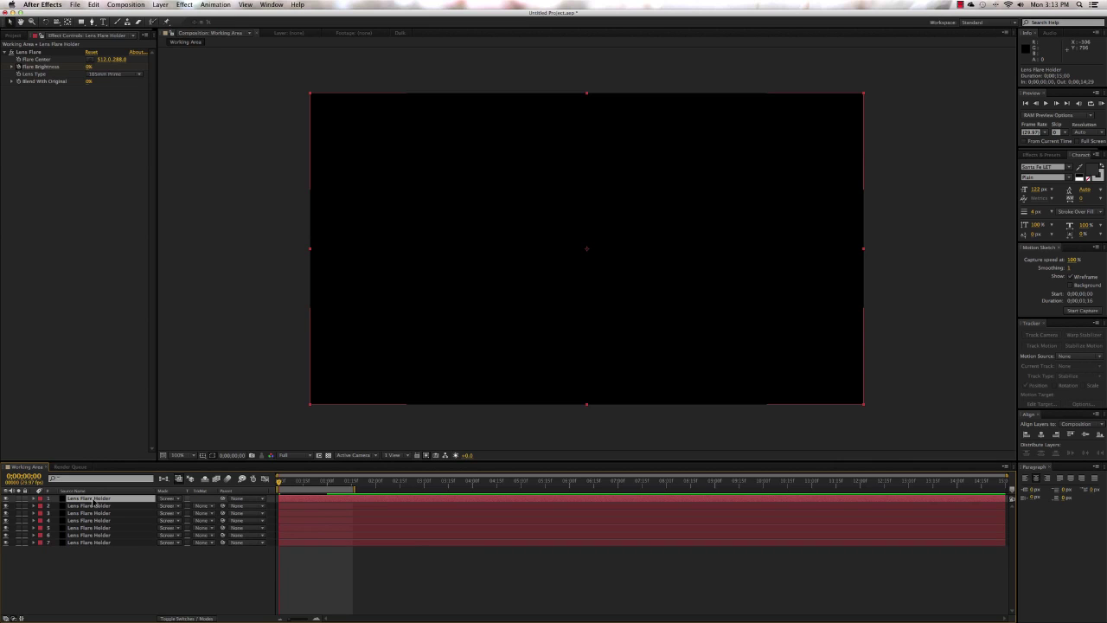
pyautogui.press('super+d')
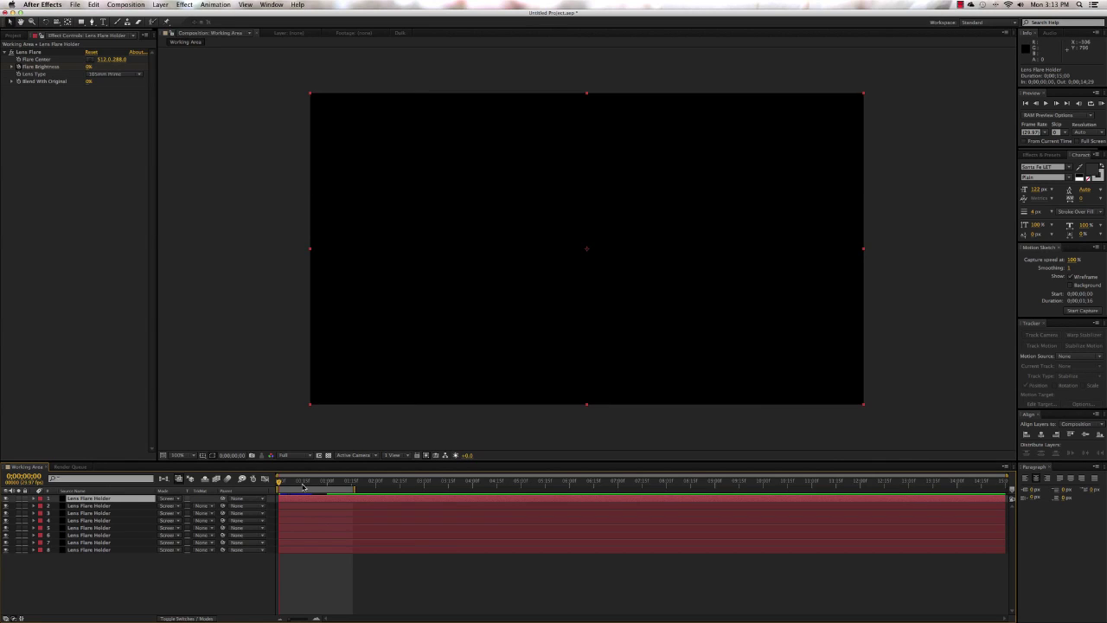
# Step: At 0;00;00;15, move layer 2's Flare Center to about 858, 275, on the right side of the frame
pyautogui.moveTo(278, 484); pyautogui.dragTo(303, 484)
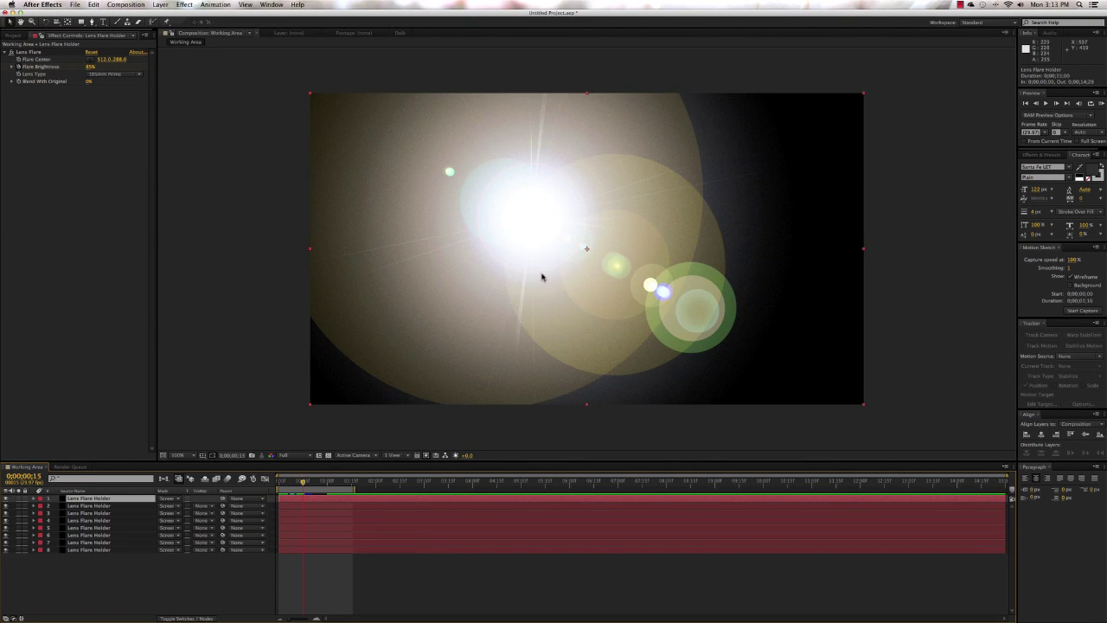
pyautogui.click(104, 507)
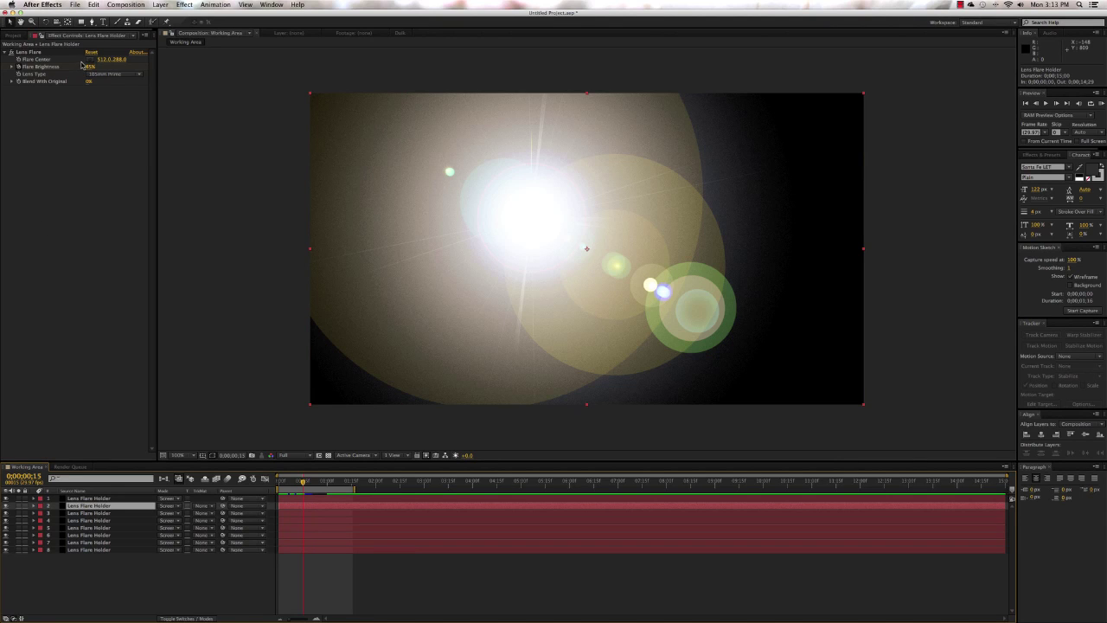
pyautogui.moveTo(89, 62); pyautogui.dragTo(680, 211)
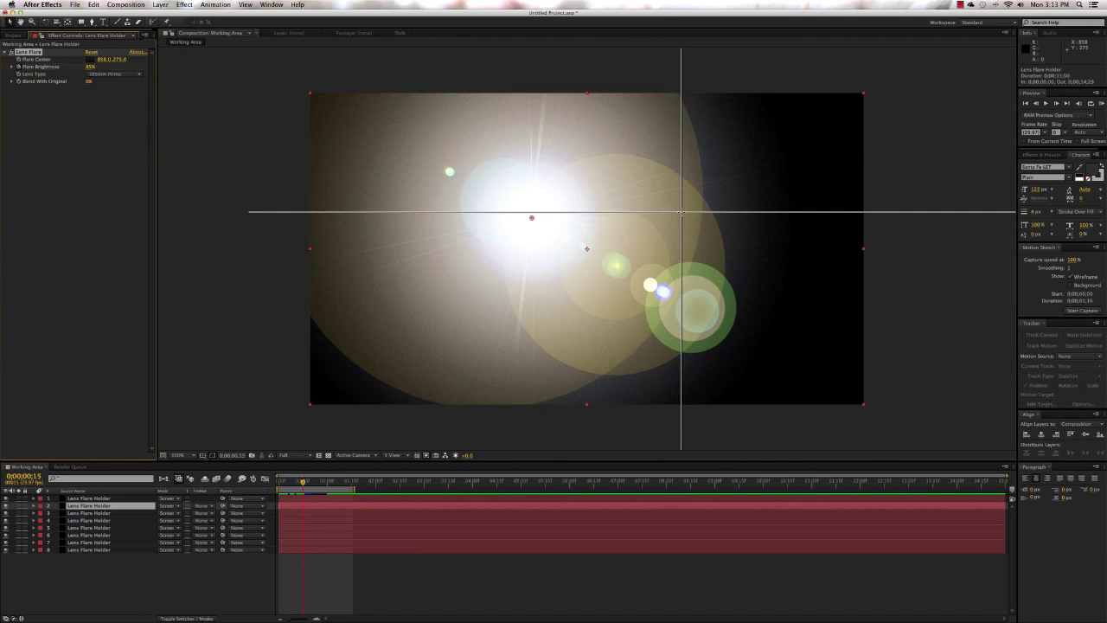
pyautogui.moveTo(681, 211); pyautogui.dragTo(681, 213)
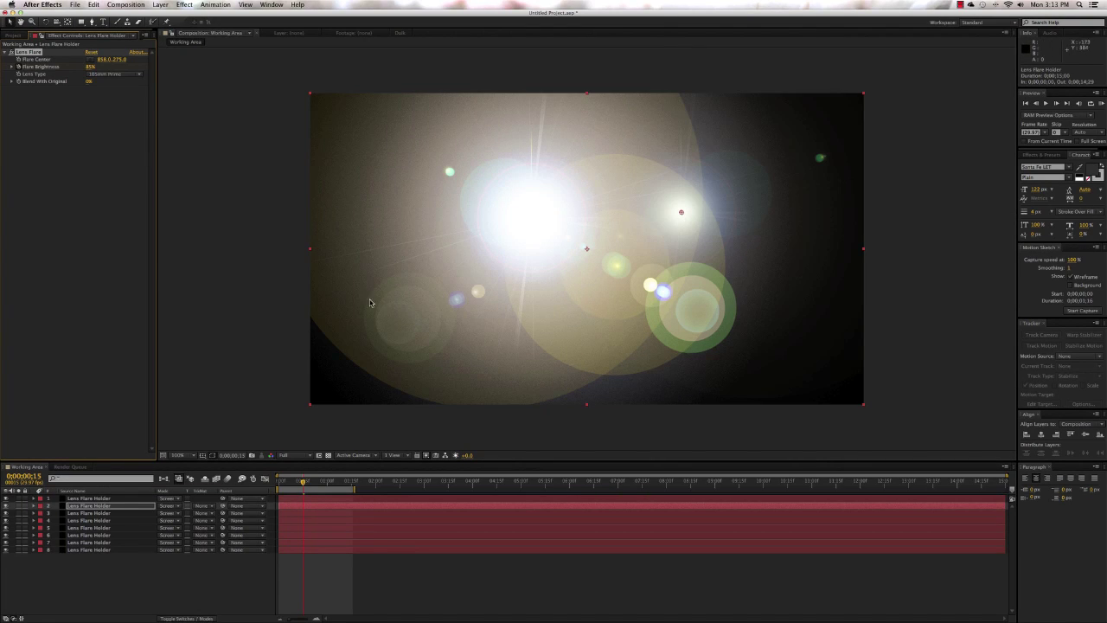
# Step: Move layer 3's Flare Center just below and right of the frame's middle, and layer 4's below and left of the original flare
pyautogui.click(90, 514)
pyautogui.click(90, 60)
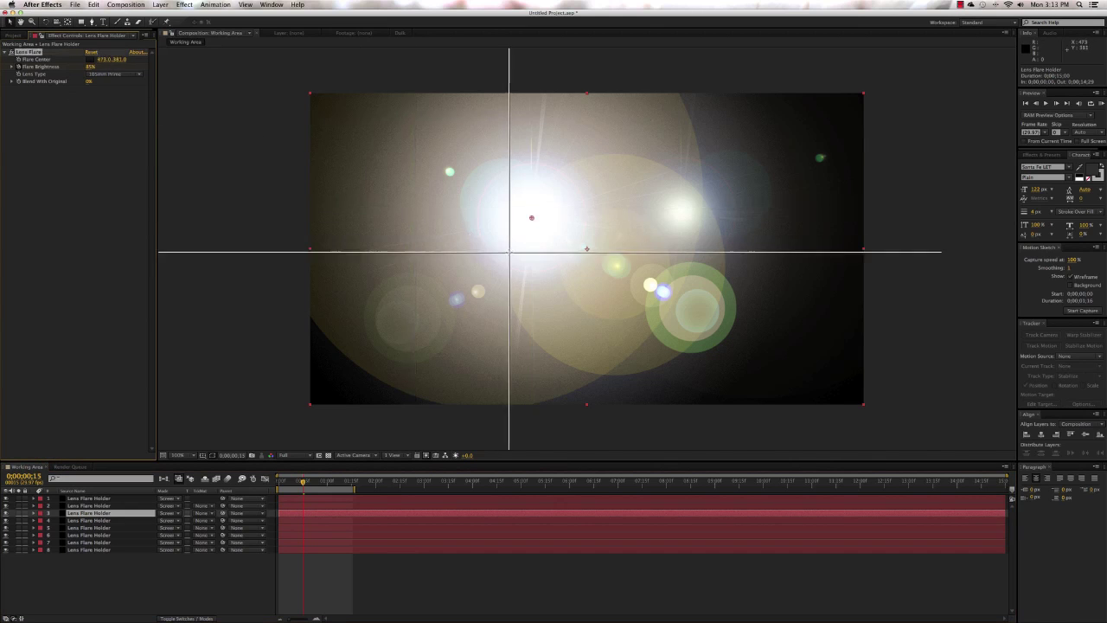
pyautogui.click(620, 274)
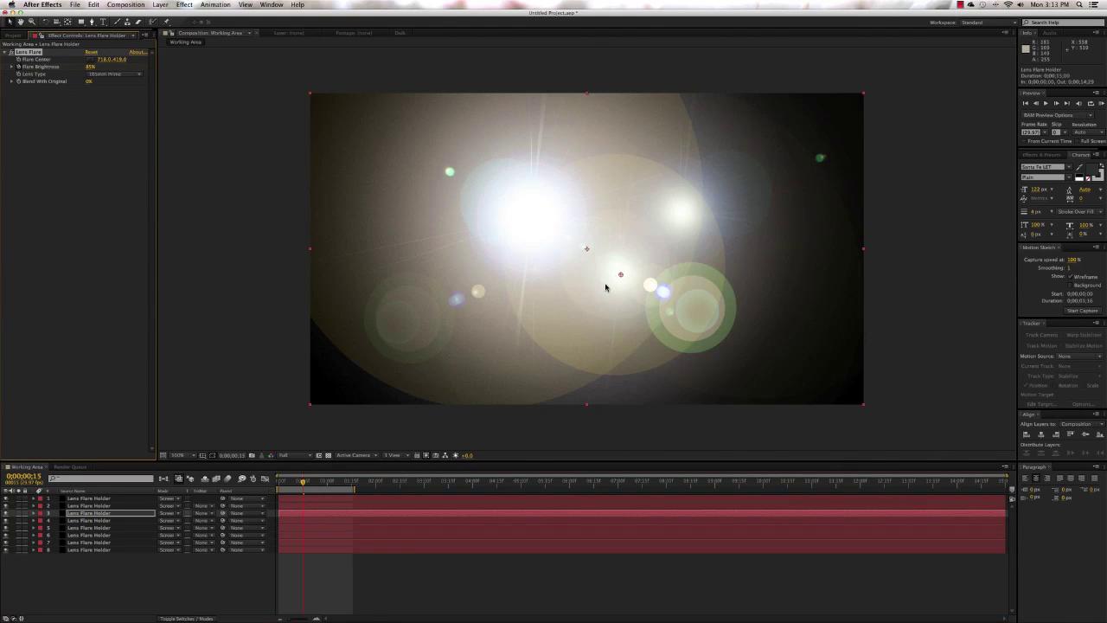
pyautogui.click(102, 522)
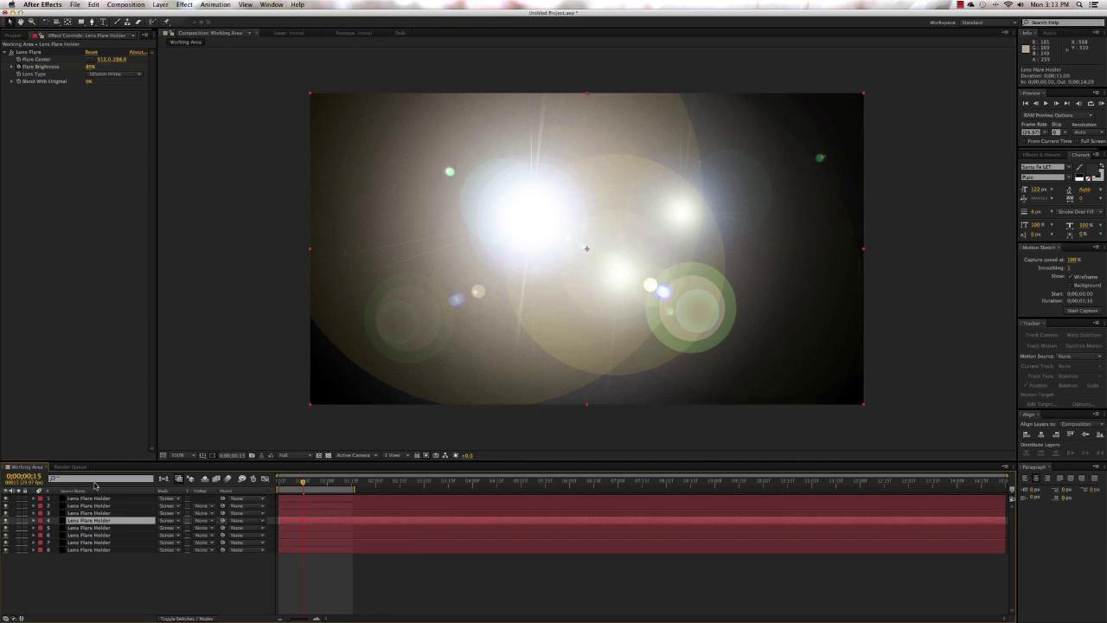
pyautogui.click(89, 60)
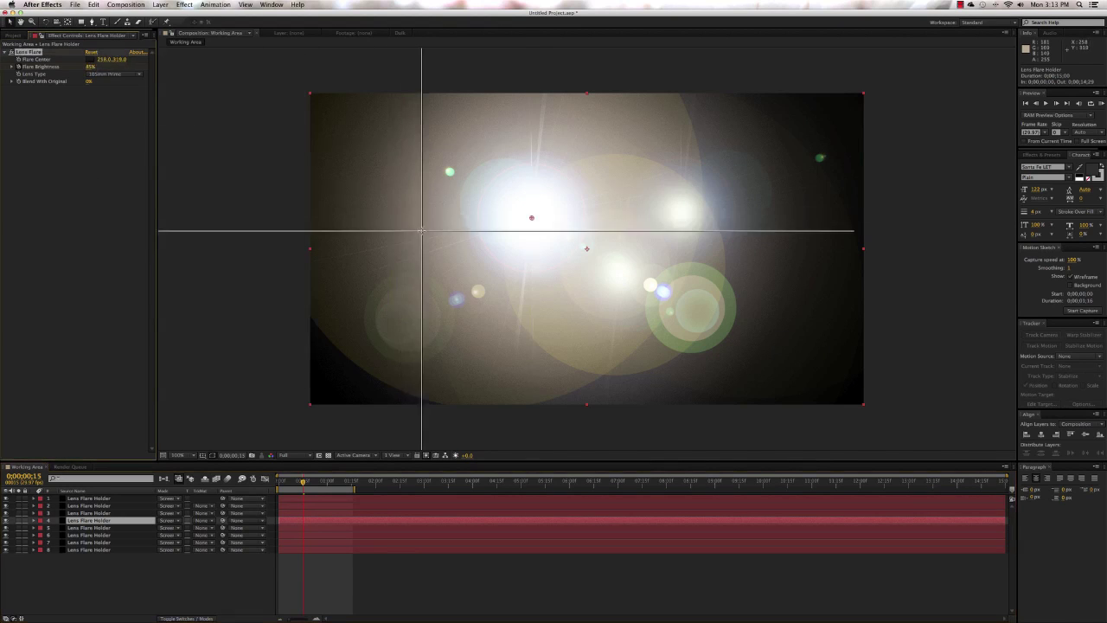
pyautogui.click(484, 285)
# Step: Move layer 5's Flare Center to about 565, 518 and layer 6's to about 952, 450
pyautogui.click(121, 527)
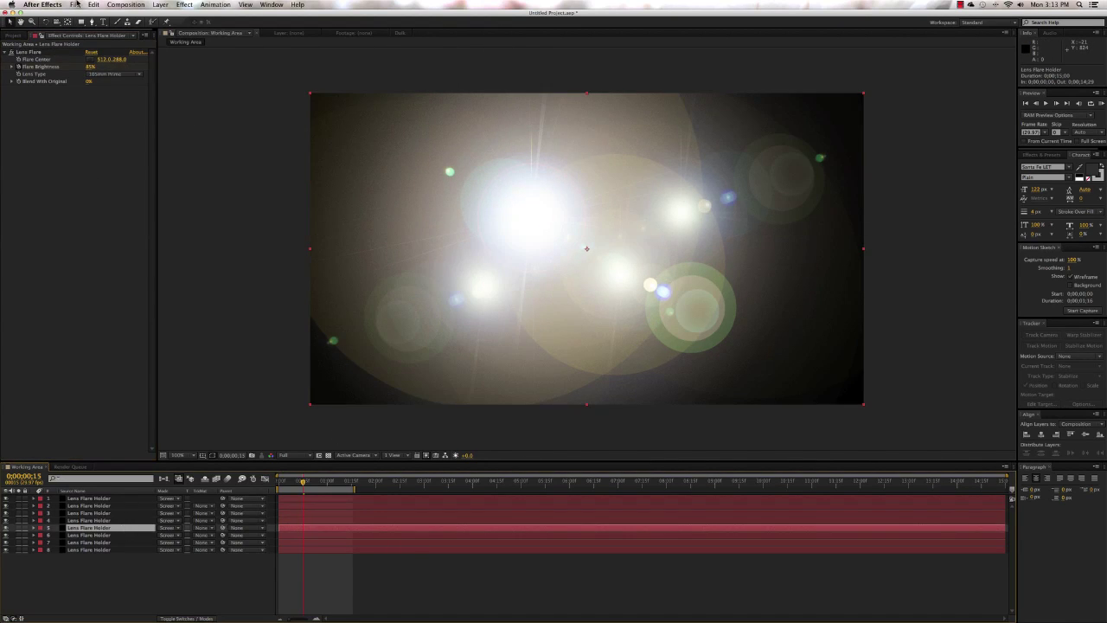
pyautogui.click(90, 60)
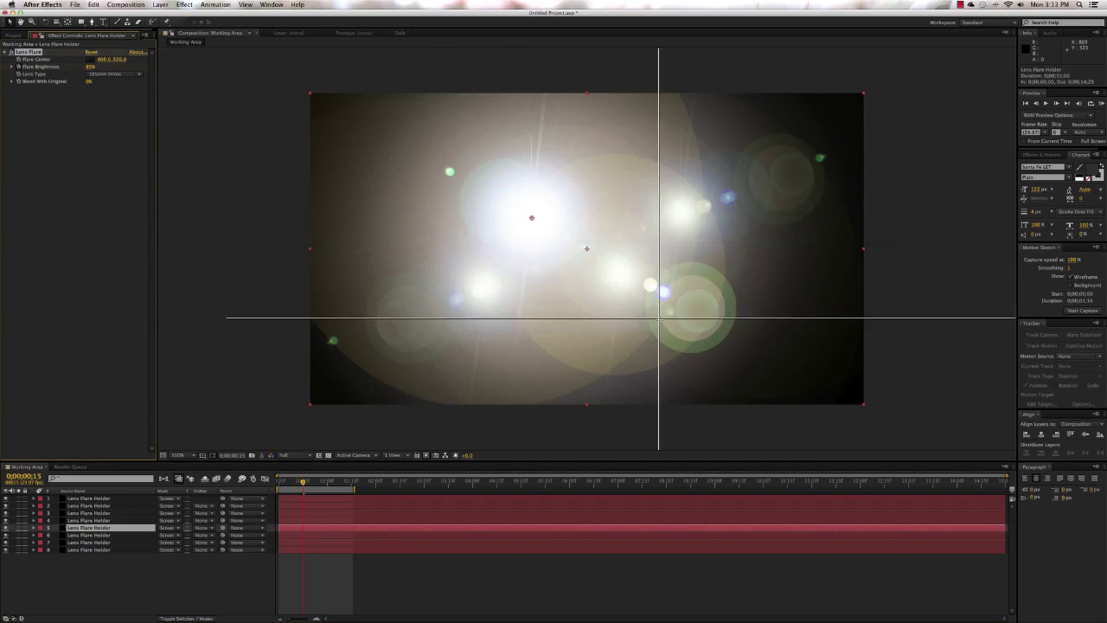
pyautogui.click(554, 316)
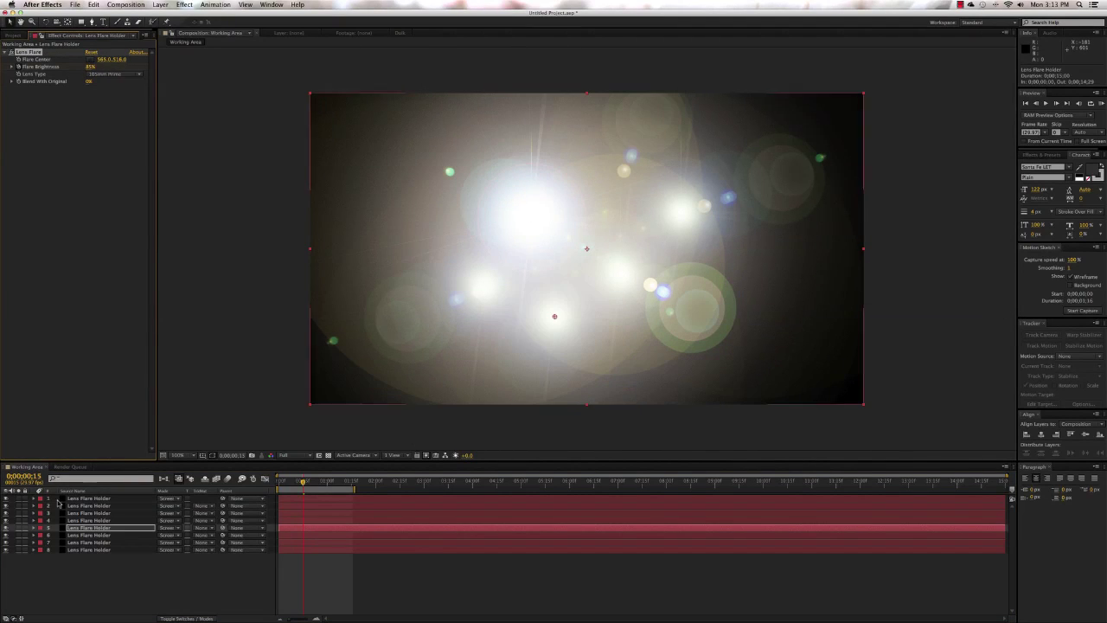
pyautogui.click(90, 536)
pyautogui.click(90, 59)
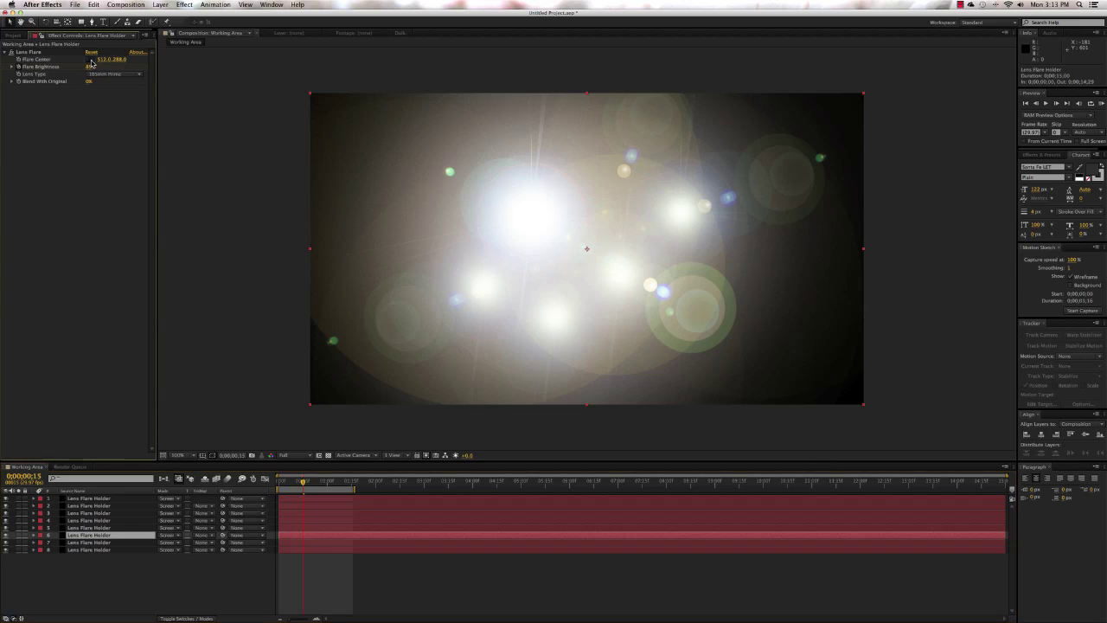
pyautogui.click(722, 287)
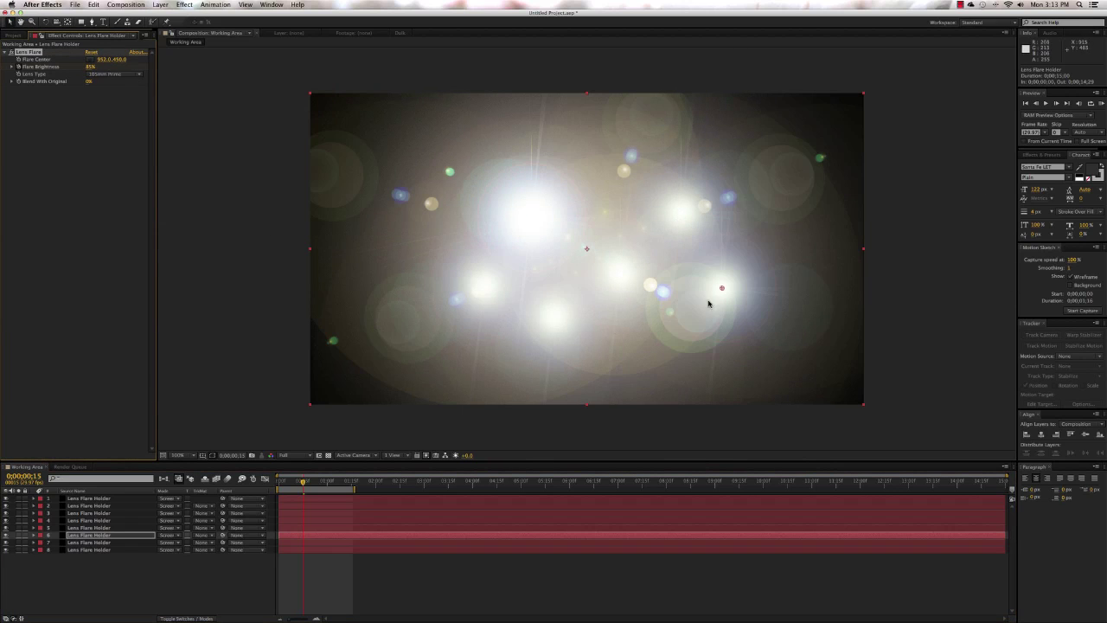
# Step: Move layer 7's Flare Center to about 254, 298, left of the original flare
pyautogui.click(90, 542)
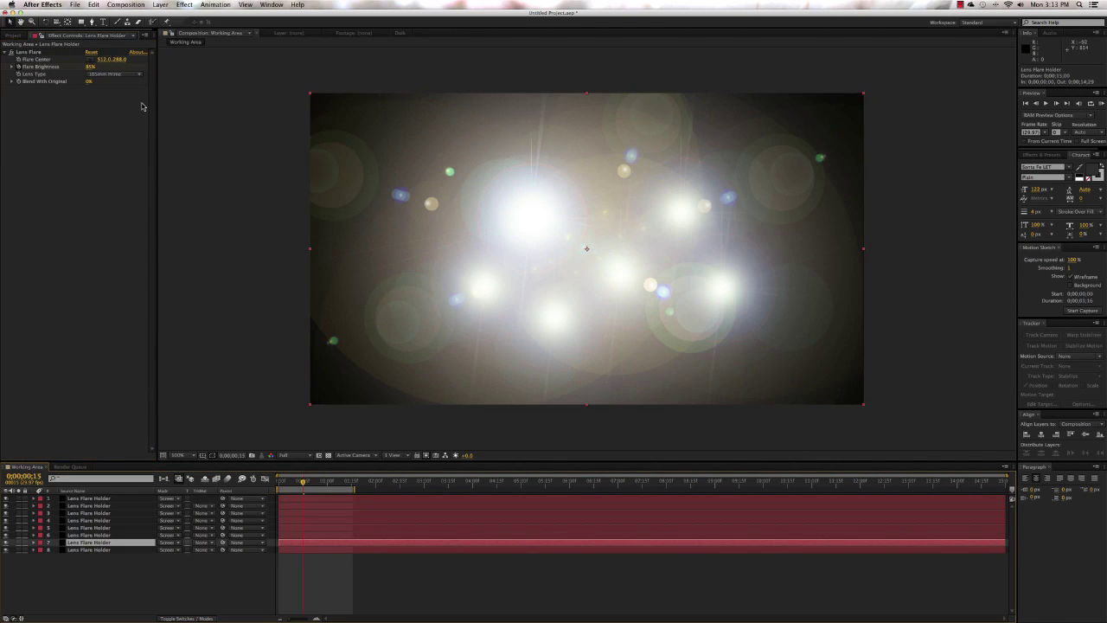
pyautogui.click(90, 59)
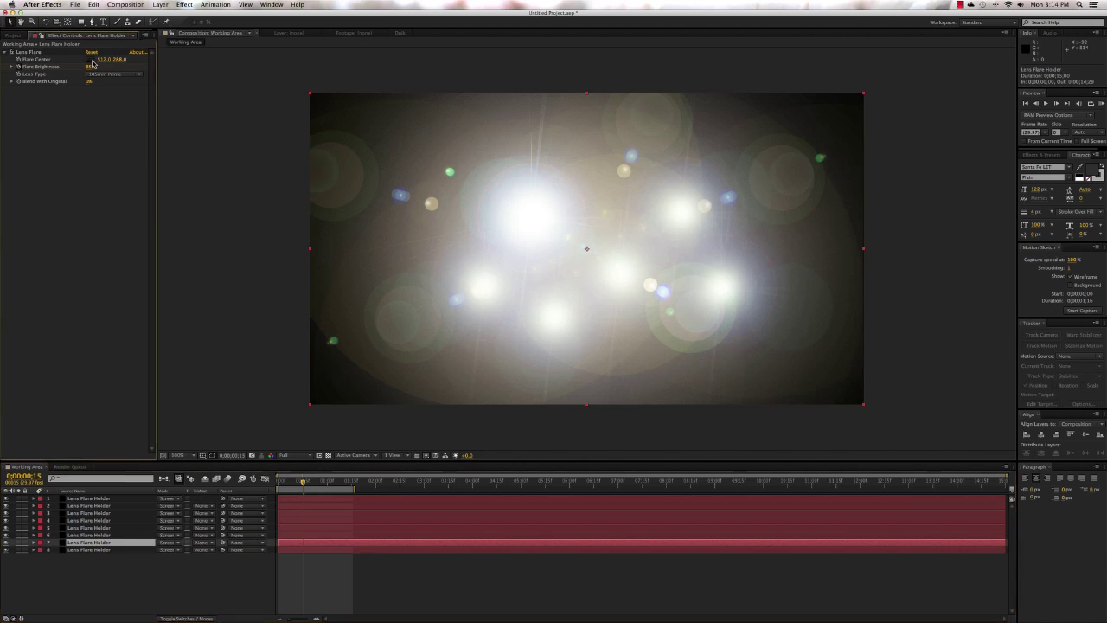
pyautogui.click(420, 222)
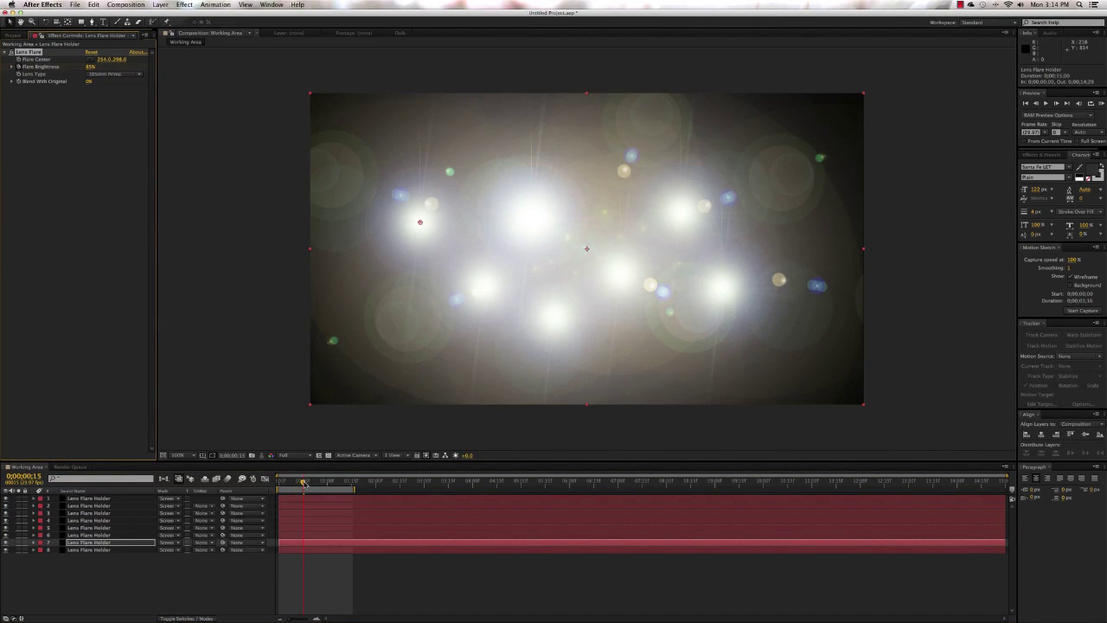
# Step: From the timeline start, stagger layers 2 to 8 to begin at irregular times within the first second, and play a RAM preview
pyautogui.click(296, 483)
pyautogui.moveTo(298, 483)
pyautogui.mouseDown()
pyautogui.moveTo(278, 484)
pyautogui.moveTo(297, 485)
pyautogui.mouseUp()
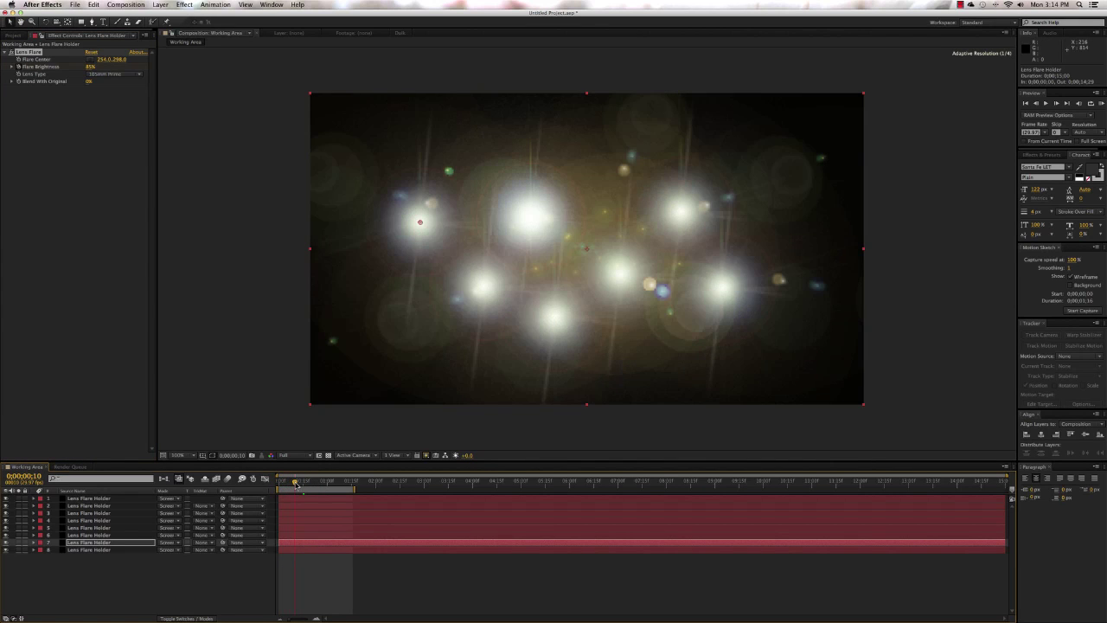
pyautogui.moveTo(296, 485)
pyautogui.mouseDown()
pyautogui.moveTo(321, 484)
pyautogui.moveTo(278, 486)
pyautogui.mouseUp()
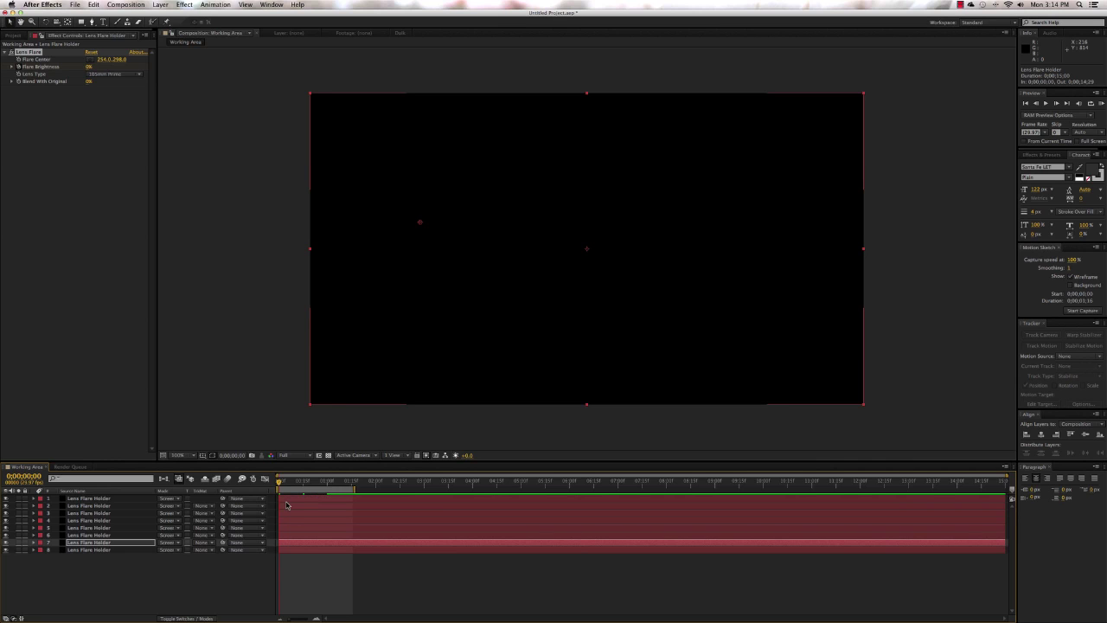
pyautogui.click(293, 507)
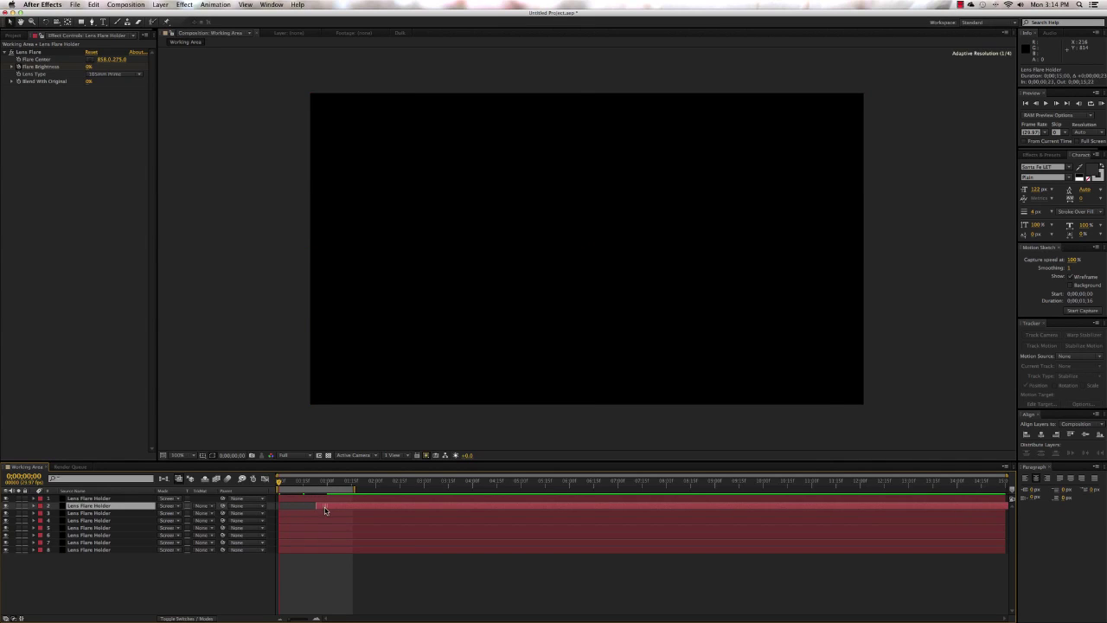
pyautogui.moveTo(310, 514); pyautogui.dragTo(318, 552)
pyautogui.click(312, 535)
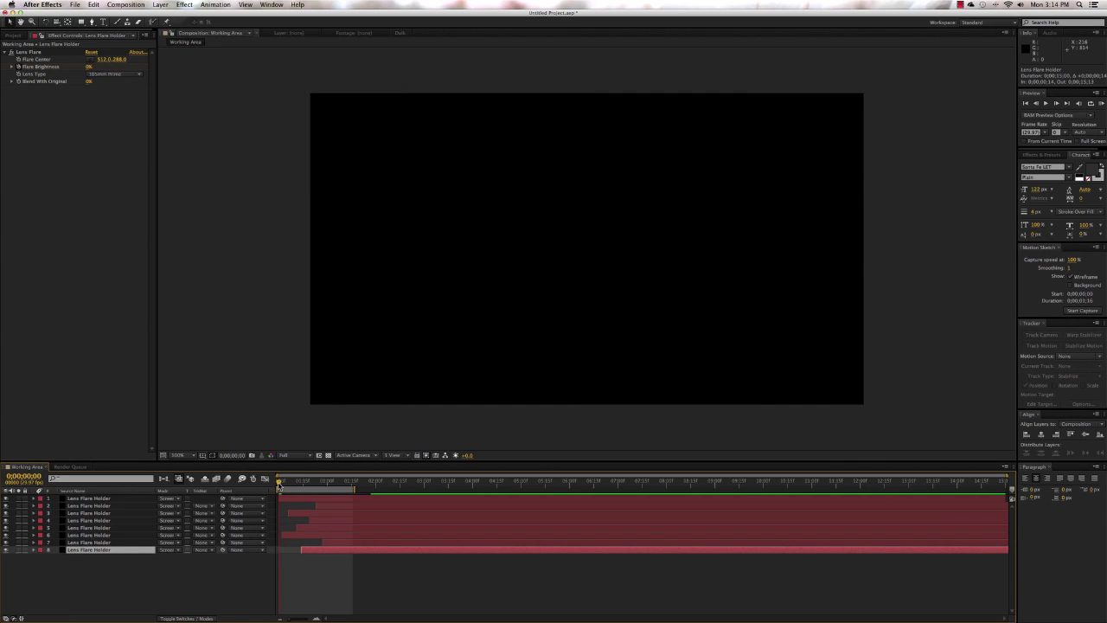
pyautogui.press('KP_0')
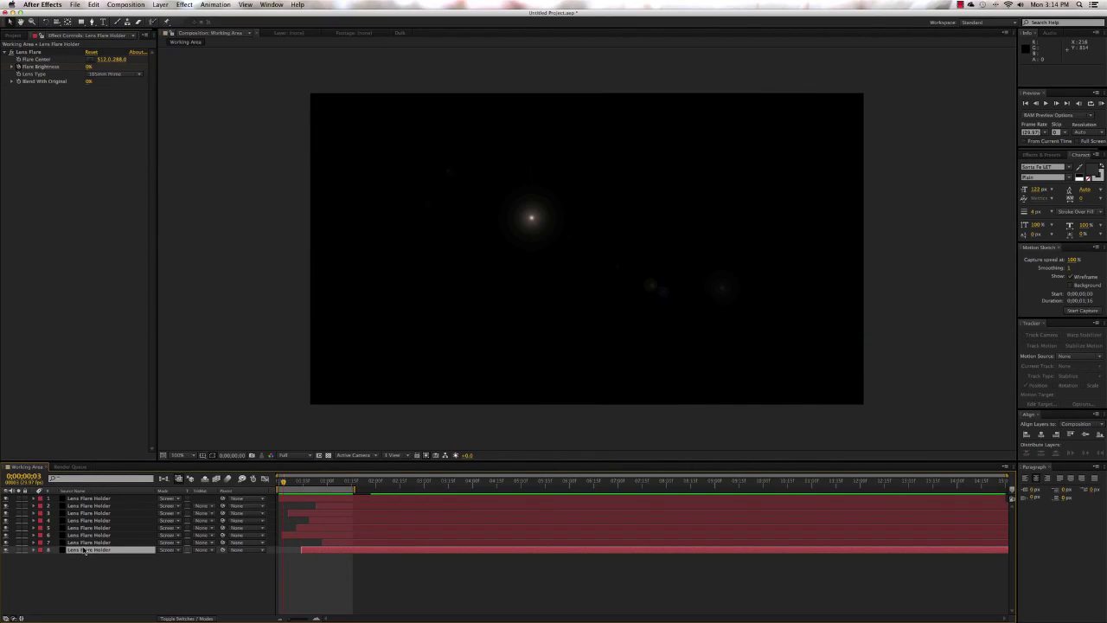
# Step: Pre-compose all eight Lens Flare Holder layers into a composition named Flash Bulbs and play a RAM preview of it
pyautogui.click(90, 499)
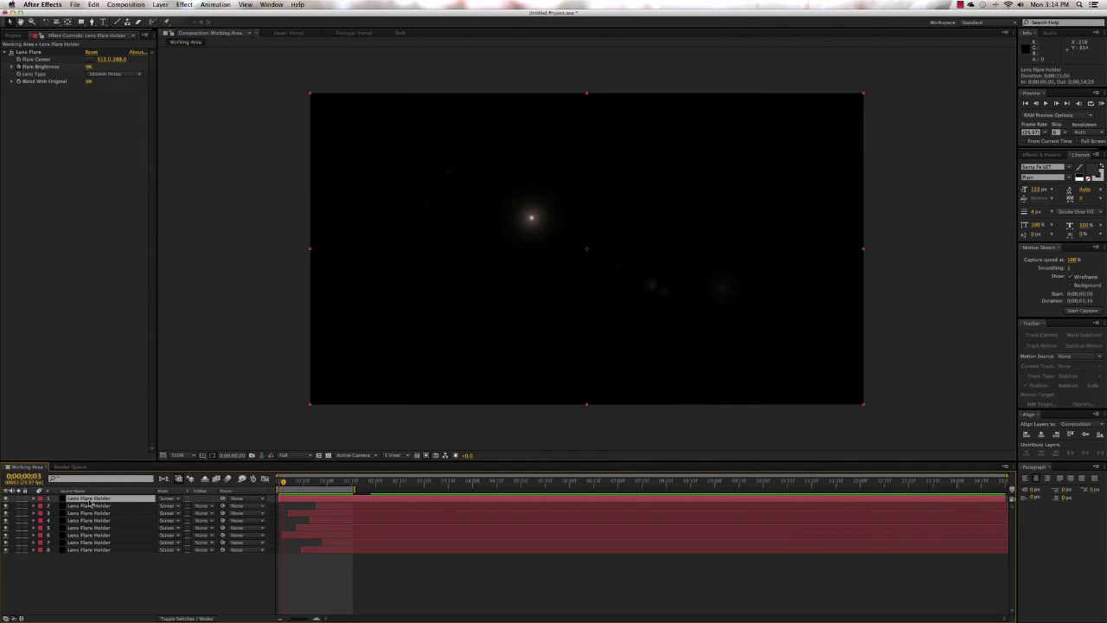
pyautogui.keyDown('shift'); pyautogui.click(91, 550); pyautogui.keyUp('shift')
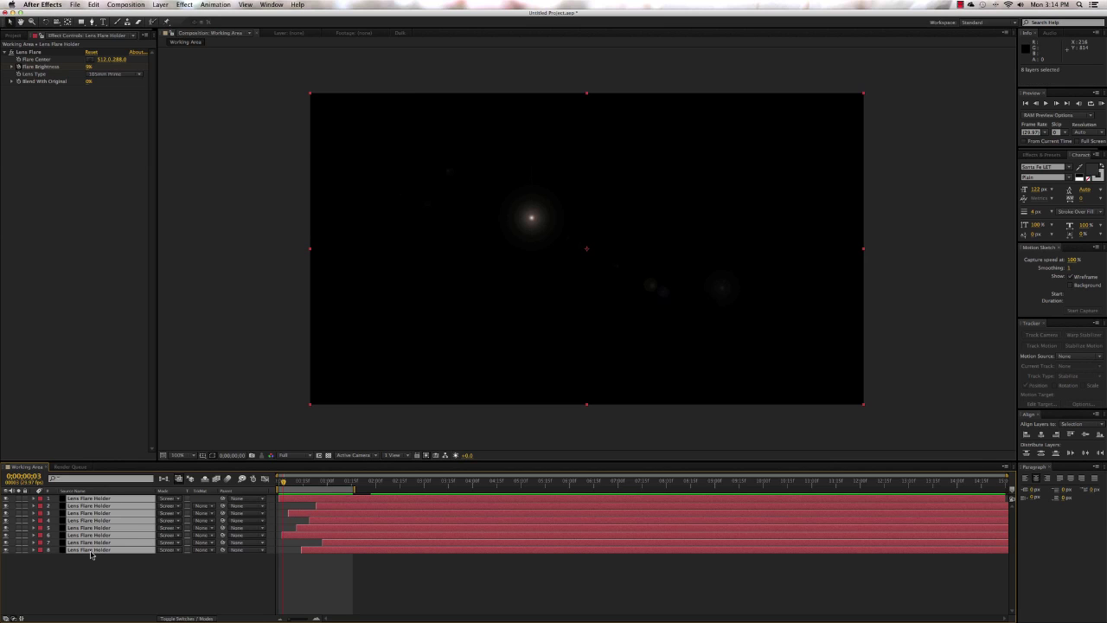
pyautogui.press('super+shift+c')
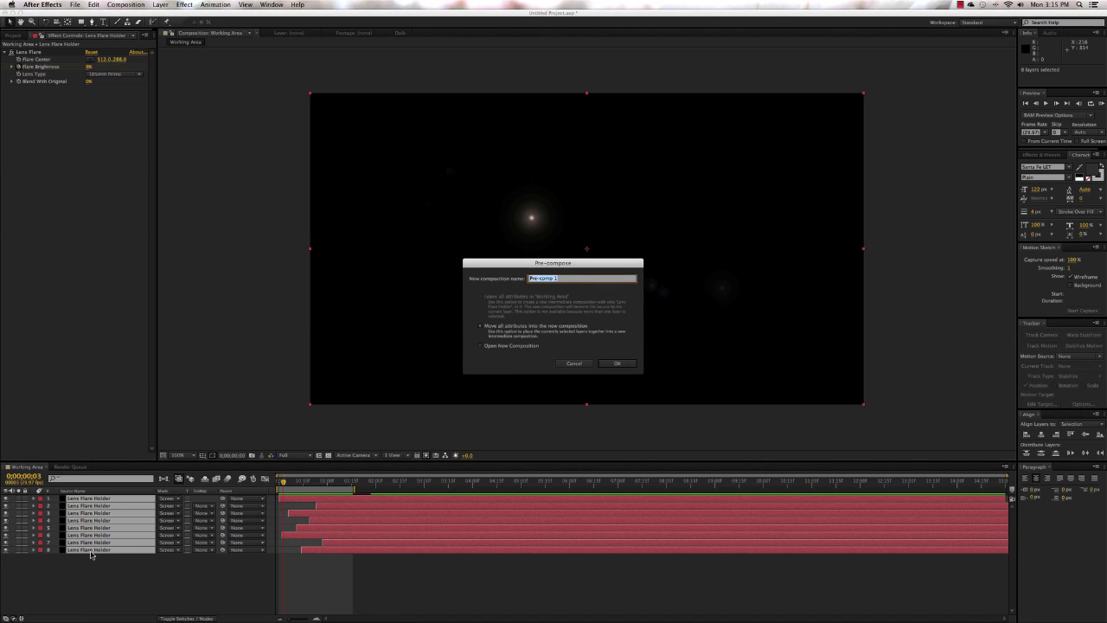
pyautogui.write('Flash Bulbs')
pyautogui.click(618, 364)
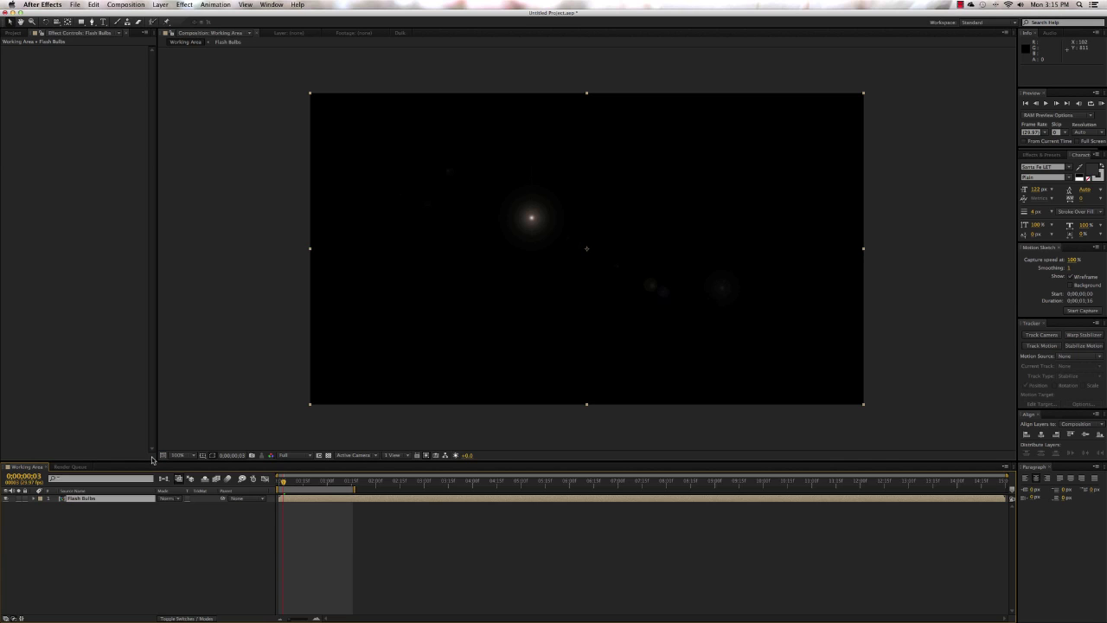
pyautogui.press('KP_0')
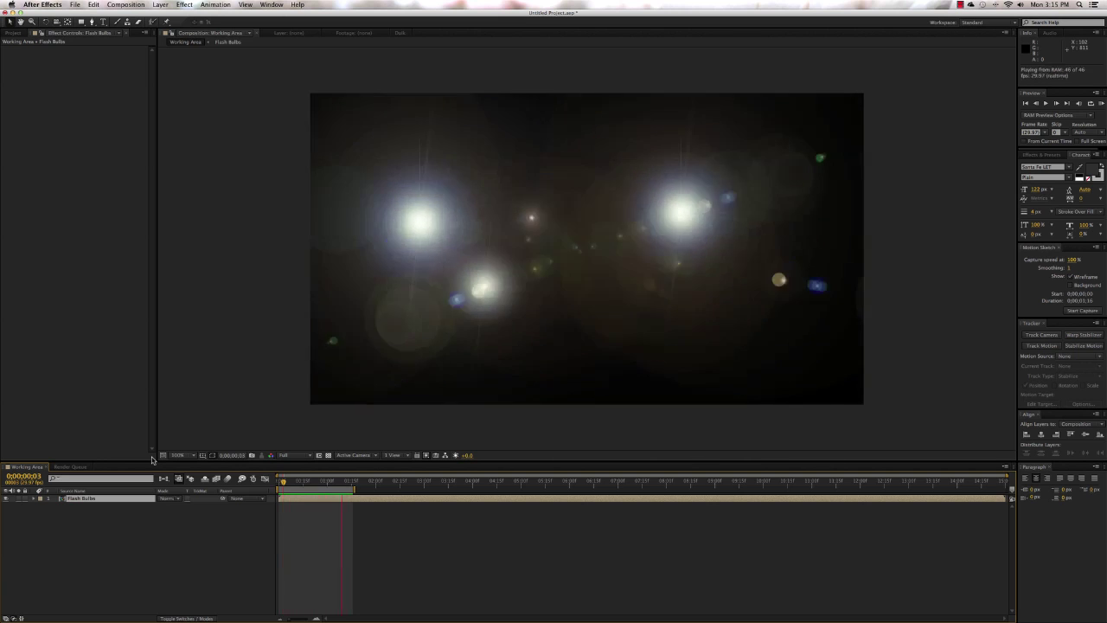
pyautogui.press('space')
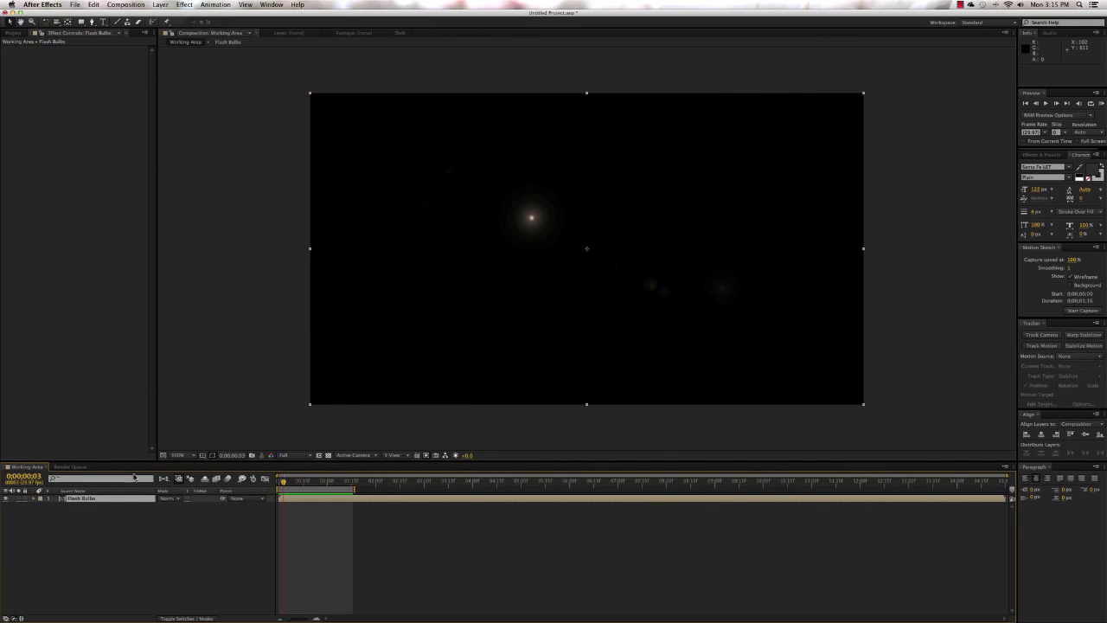
# Step: Duplicate the Flash Bulbs layer
pyautogui.click(101, 499)
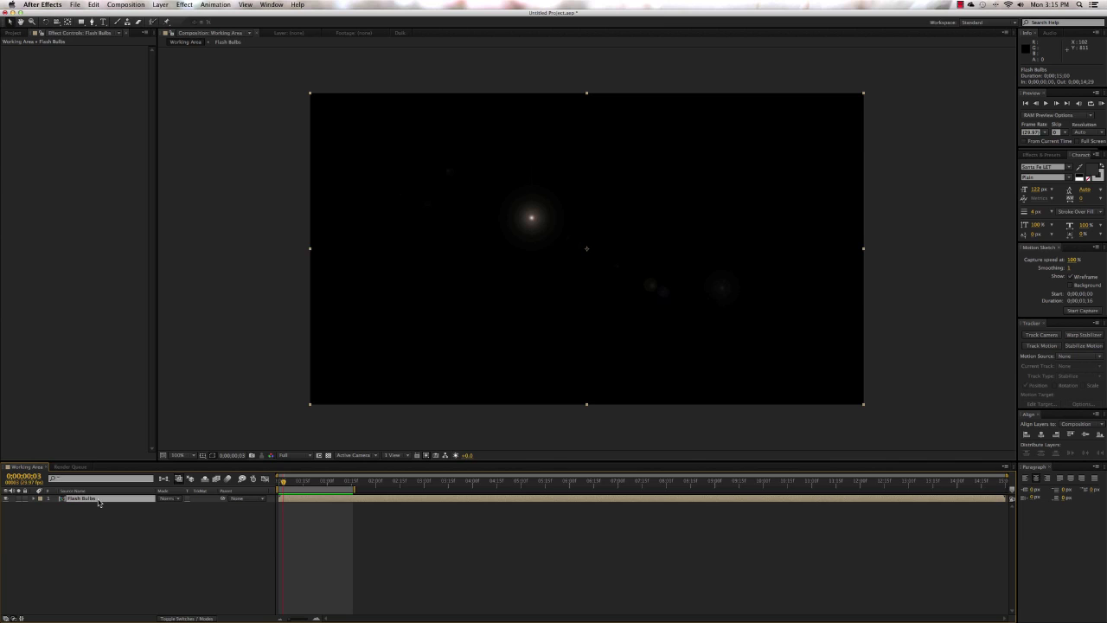
pyautogui.press('super+d')
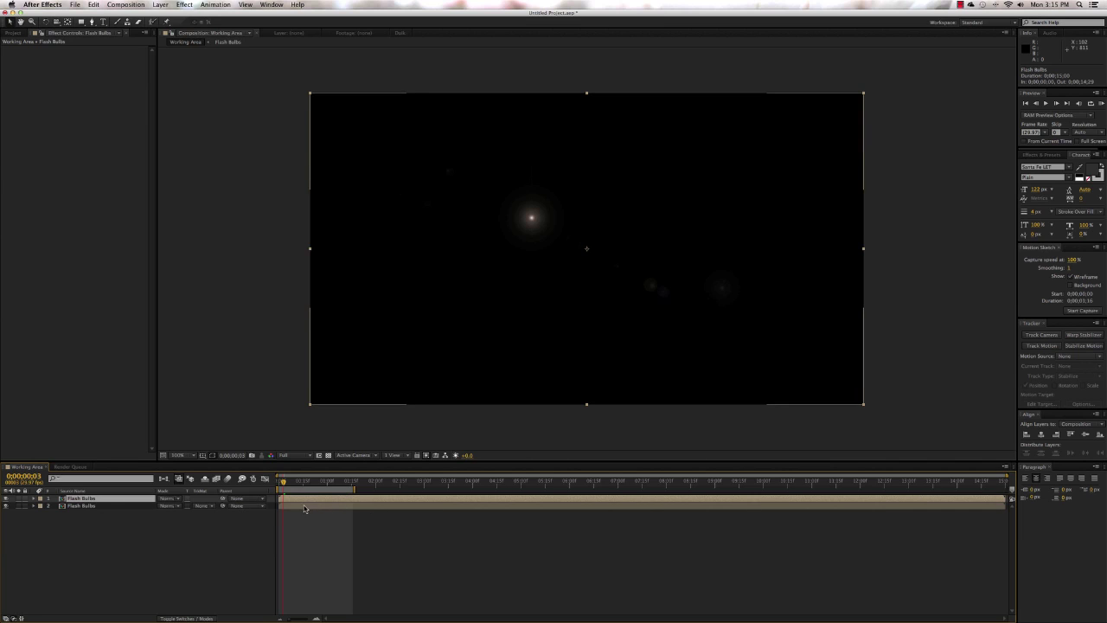
# Step: Shift the second Flash Bulbs layer and add two more copies, starting them at about 0.8, 1.4 and 2 seconds
pyautogui.moveTo(302, 508); pyautogui.dragTo(336, 509)
pyautogui.moveTo(285, 484)
pyautogui.mouseDown()
pyautogui.moveTo(354, 485)
pyautogui.moveTo(275, 488)
pyautogui.mouseUp()
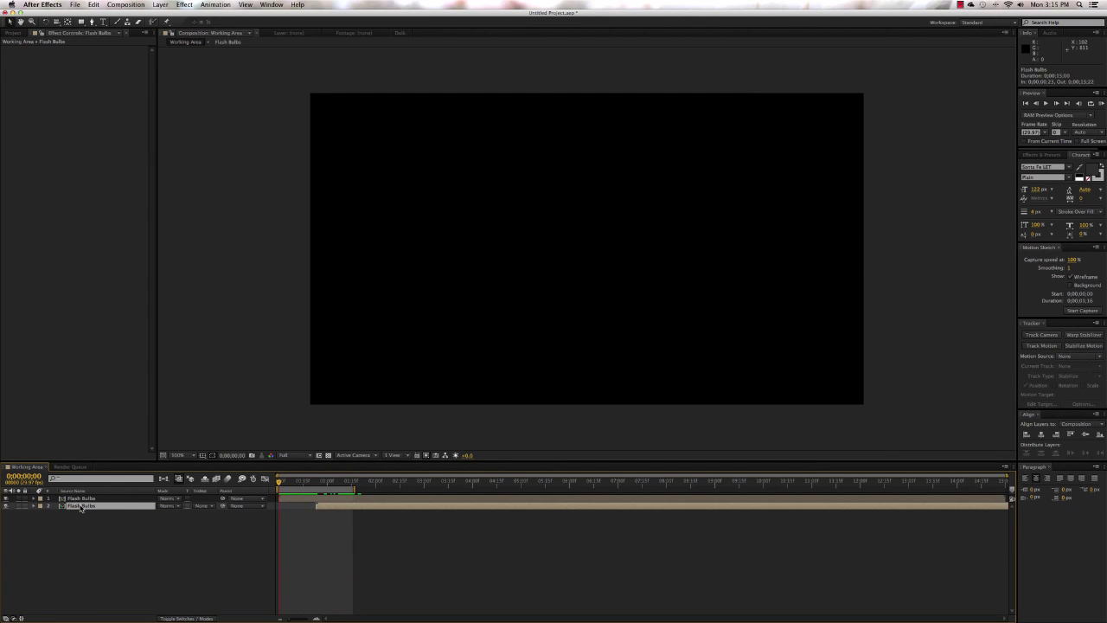
pyautogui.press('super+d')
pyautogui.press('super+d')
pyautogui.moveTo(358, 518); pyautogui.dragTo(417, 525)
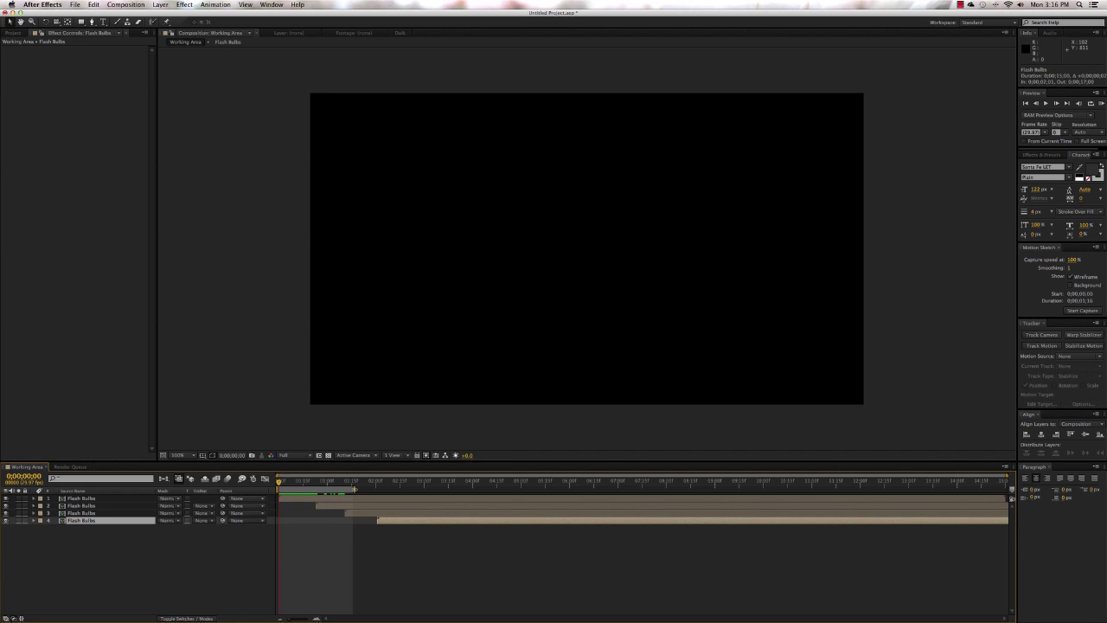
# Step: Extend the work area to four seconds, ending at 0;00;03;29, and play a RAM preview
pyautogui.moveTo(354, 489); pyautogui.dragTo(473, 489)
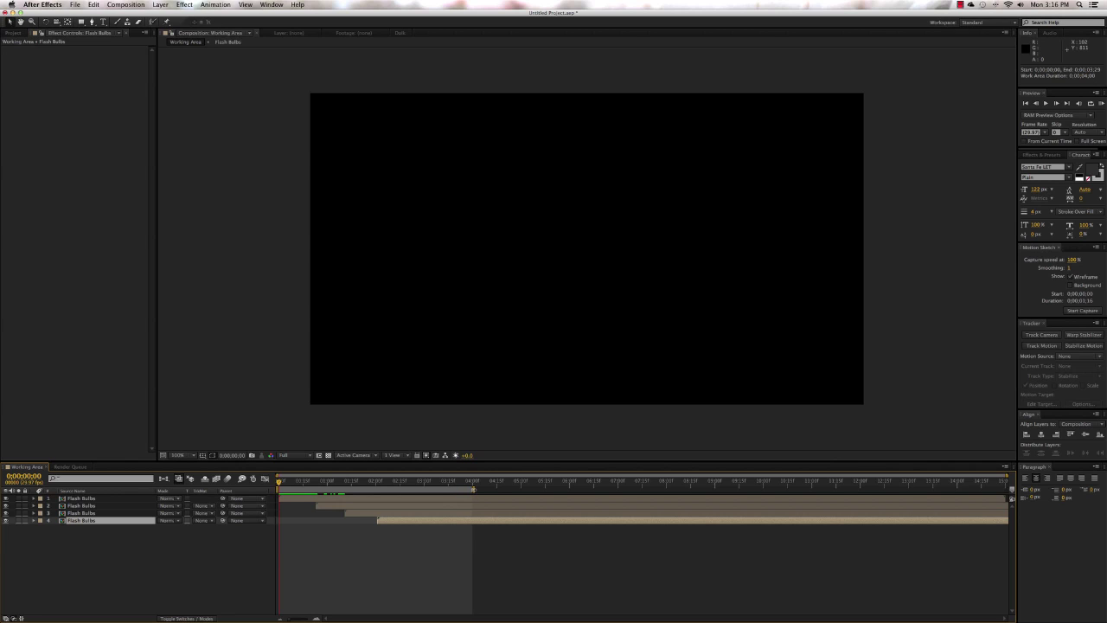
pyautogui.press('KP_0')
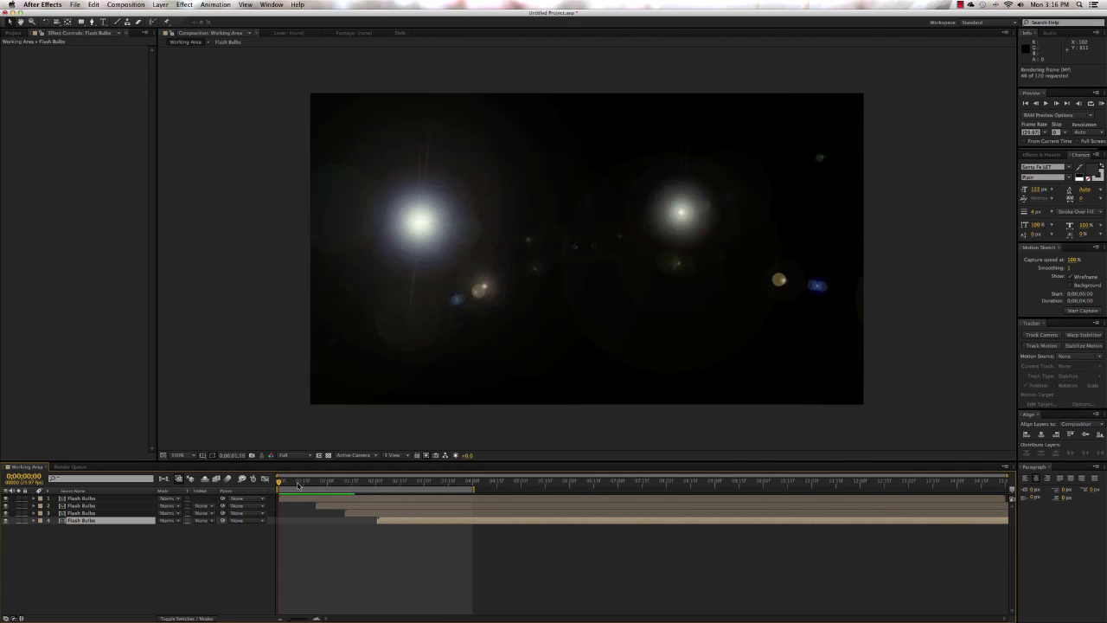
pyautogui.press('space')
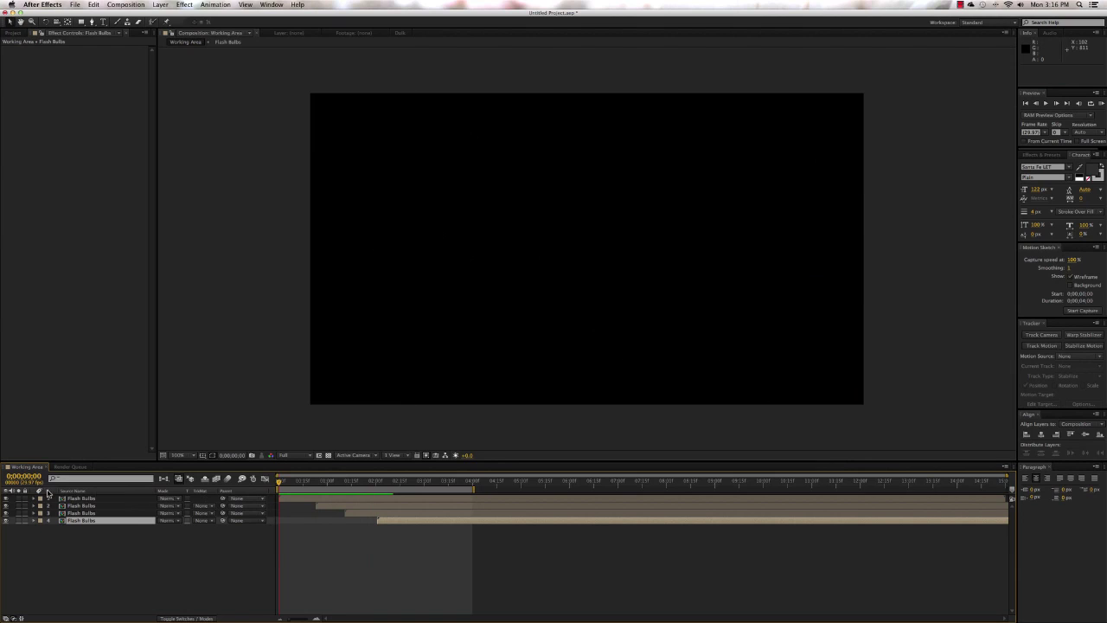
# Step: Set the blending mode of all four Flash Bulbs layers to Screen
pyautogui.click(73, 499)
pyautogui.keyDown('shift'); pyautogui.click(80, 522); pyautogui.keyUp('shift')
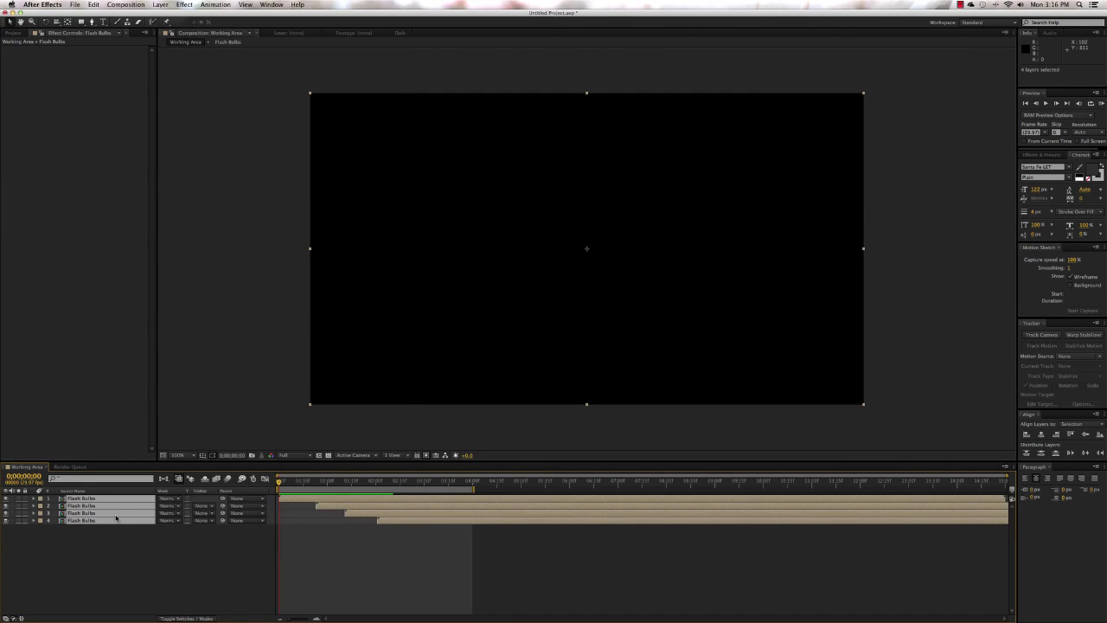
pyautogui.click(169, 505)
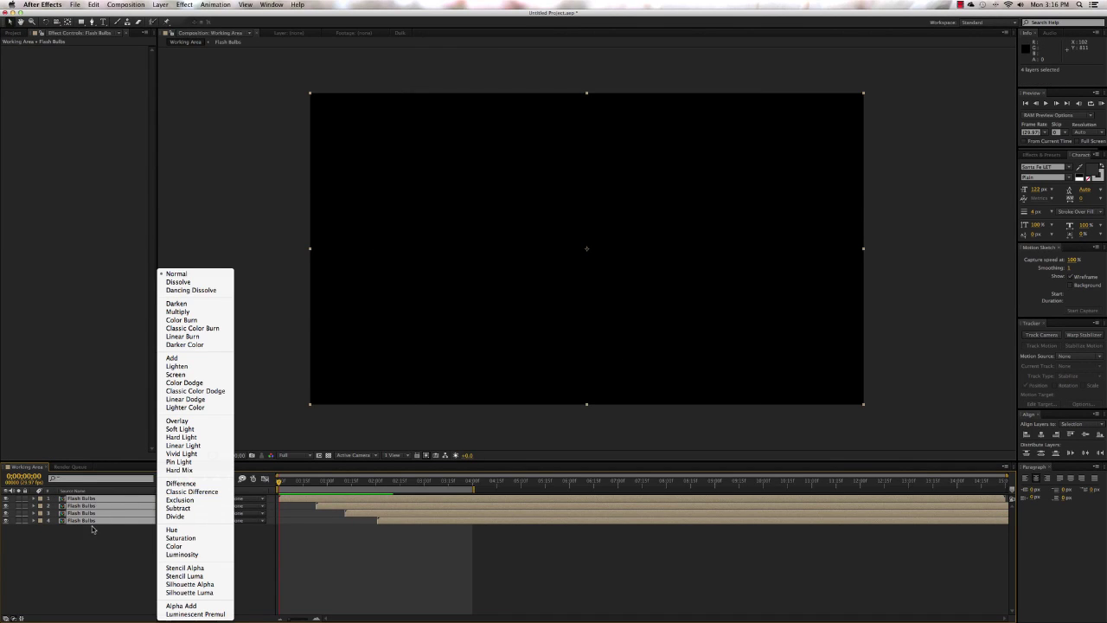
pyautogui.click(176, 373)
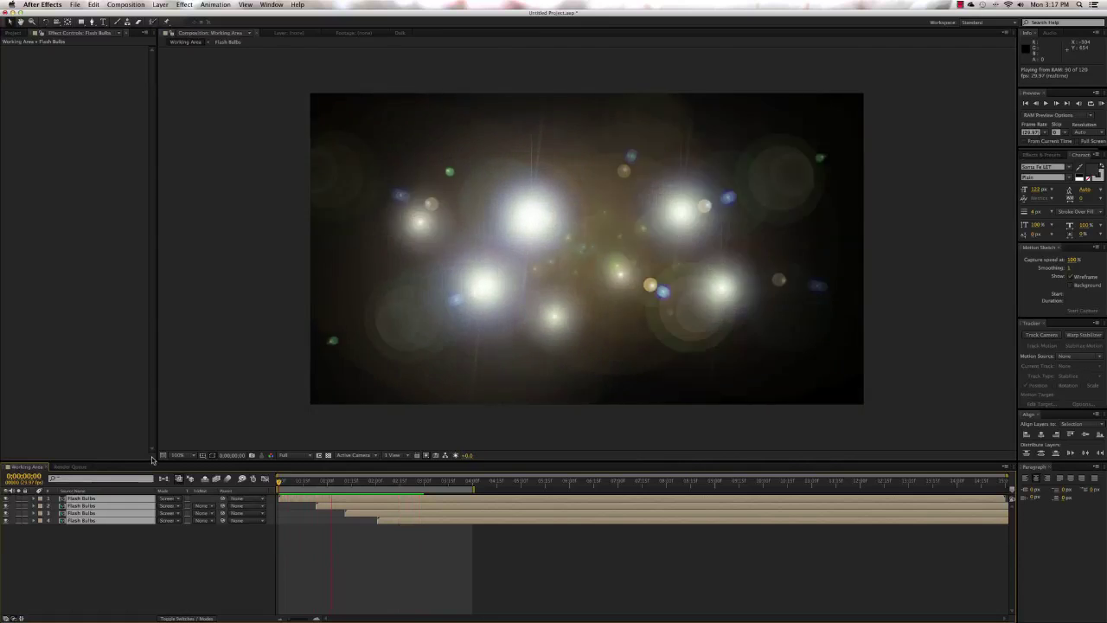
# Step: Make all four Flash Bulbs layers 3D layers
pyautogui.press('.')
pyautogui.press('.')
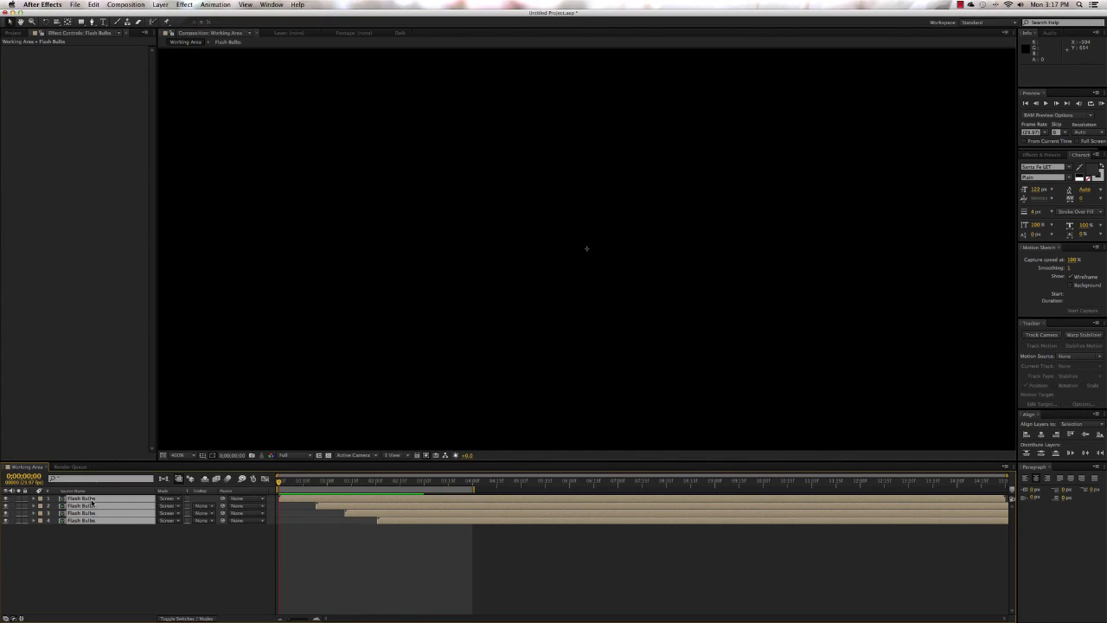
pyautogui.click(118, 561)
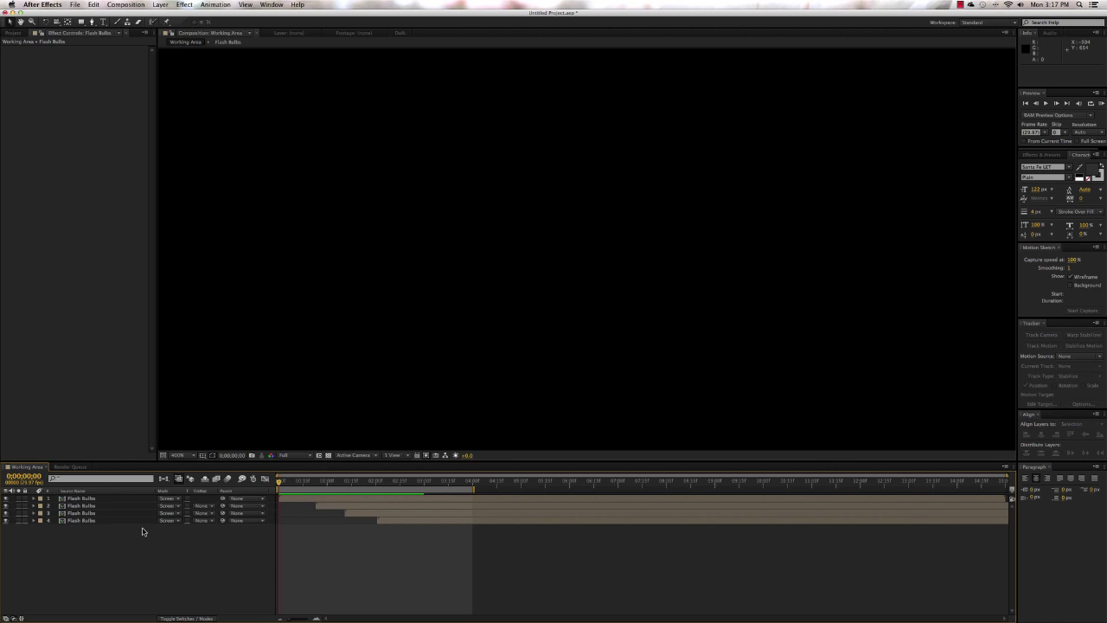
pyautogui.click(90, 499)
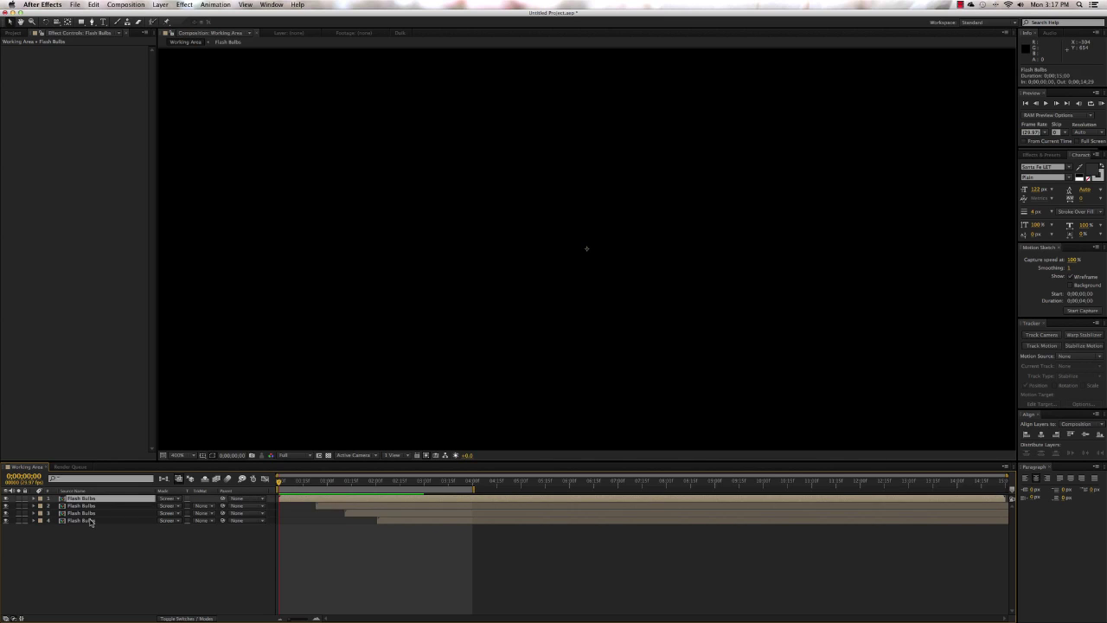
pyautogui.keyDown('shift'); pyautogui.click(92, 520); pyautogui.keyUp('shift')
pyautogui.click(193, 618)
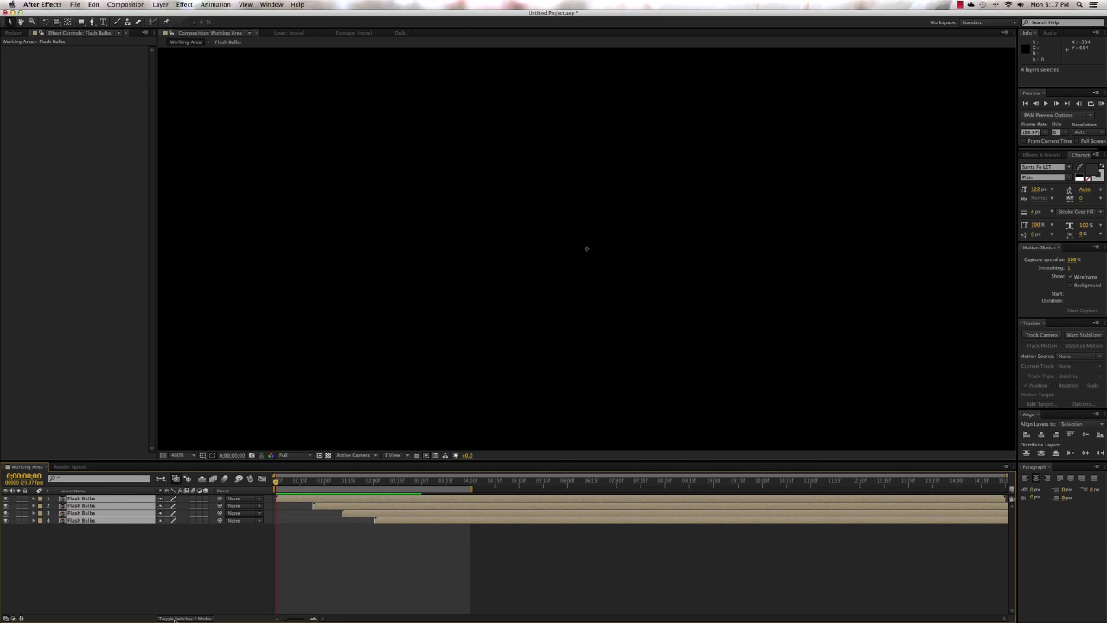
pyautogui.click(206, 499)
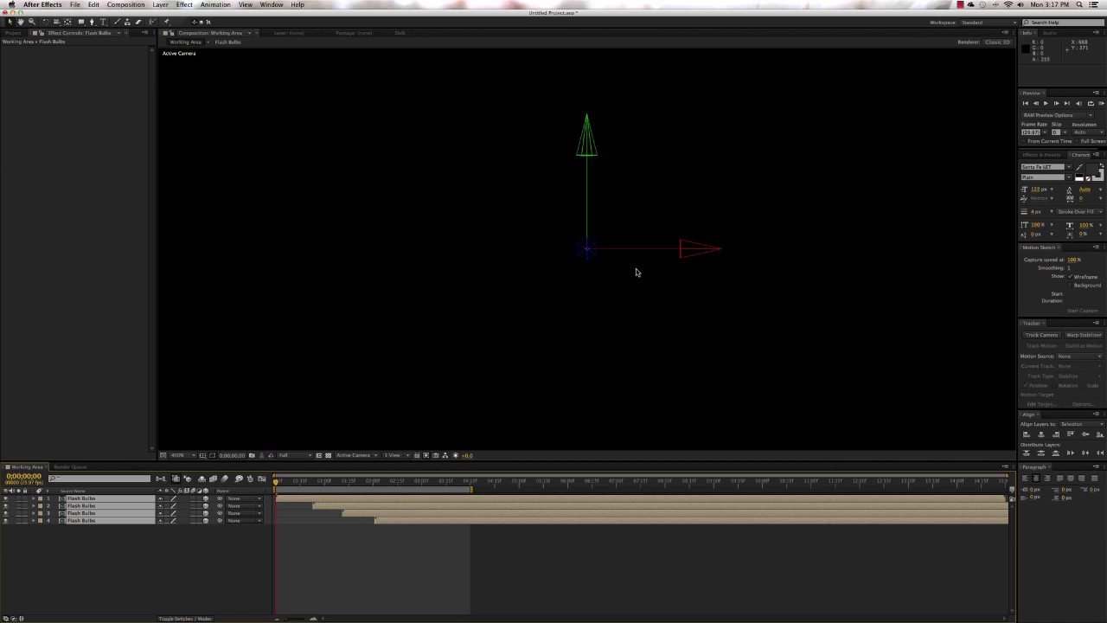
pyautogui.press(',')
pyautogui.press(',')
pyautogui.press(',')
pyautogui.press(',')
pyautogui.press(',')
pyautogui.press(',')
pyautogui.press('/')
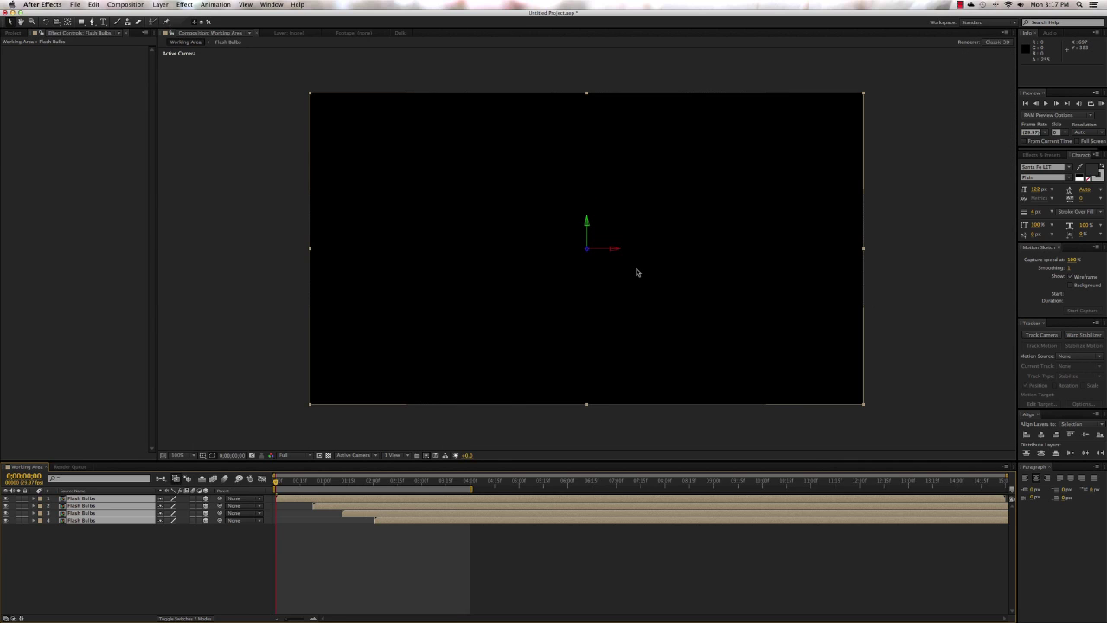
pyautogui.click(216, 579)
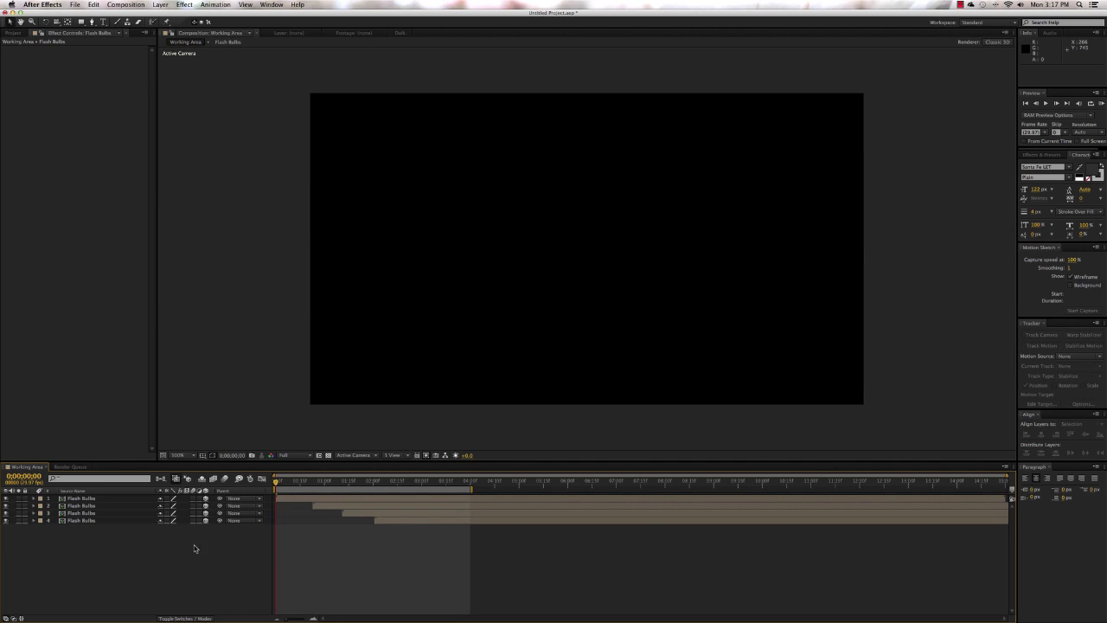
# Step: Spread the four Flash Bulbs layers in depth by setting their Z positions to 138, 28, -27 and -126 from first to last
pyautogui.click(106, 500)
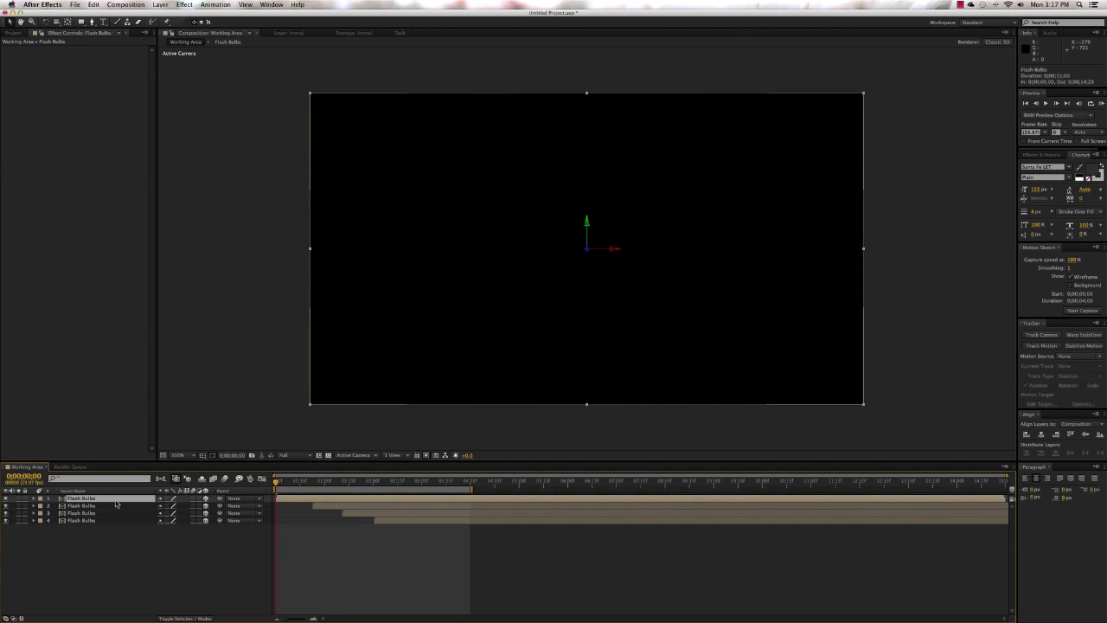
pyautogui.keyDown('shift'); pyautogui.click(91, 522); pyautogui.keyUp('shift')
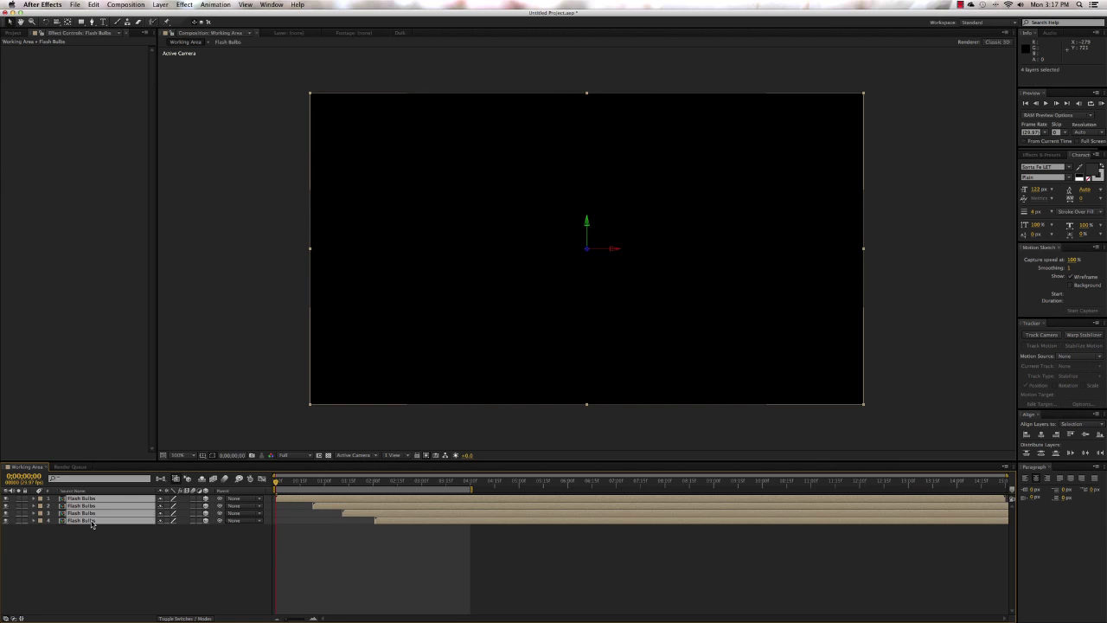
pyautogui.press('p')
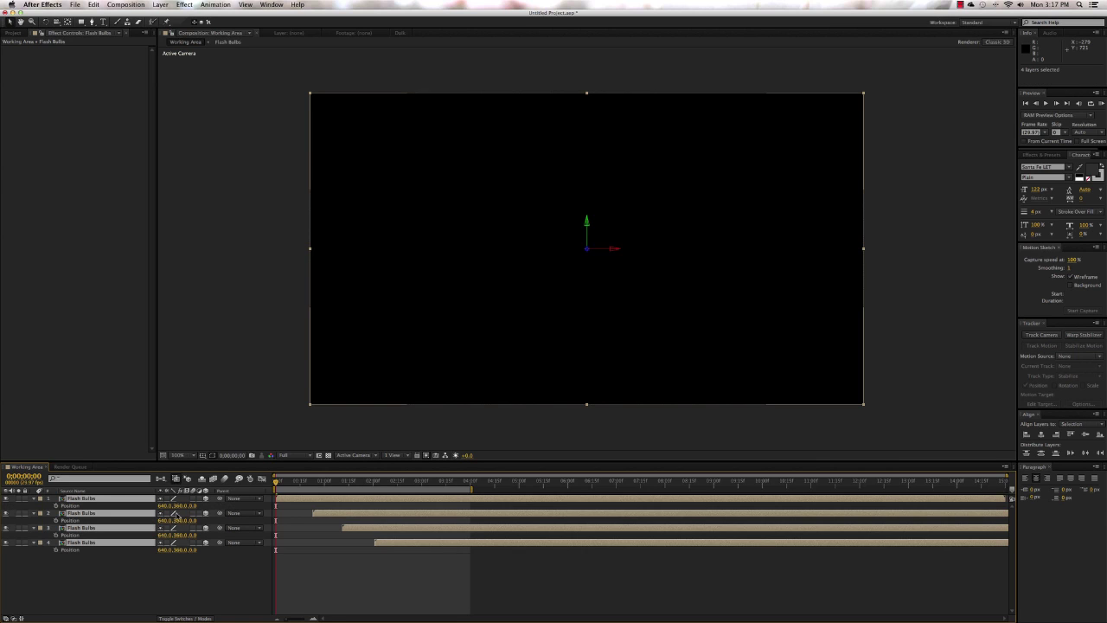
pyautogui.click(194, 582)
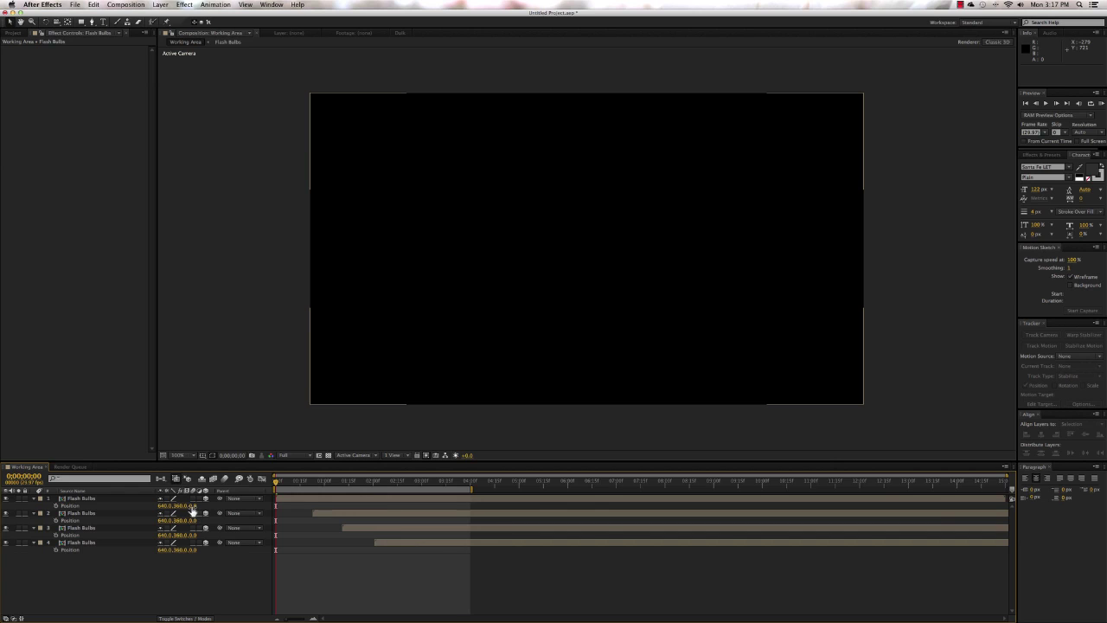
pyautogui.moveTo(192, 506); pyautogui.dragTo(255, 506)
pyautogui.moveTo(190, 520); pyautogui.dragTo(181, 550)
pyautogui.click(192, 535)
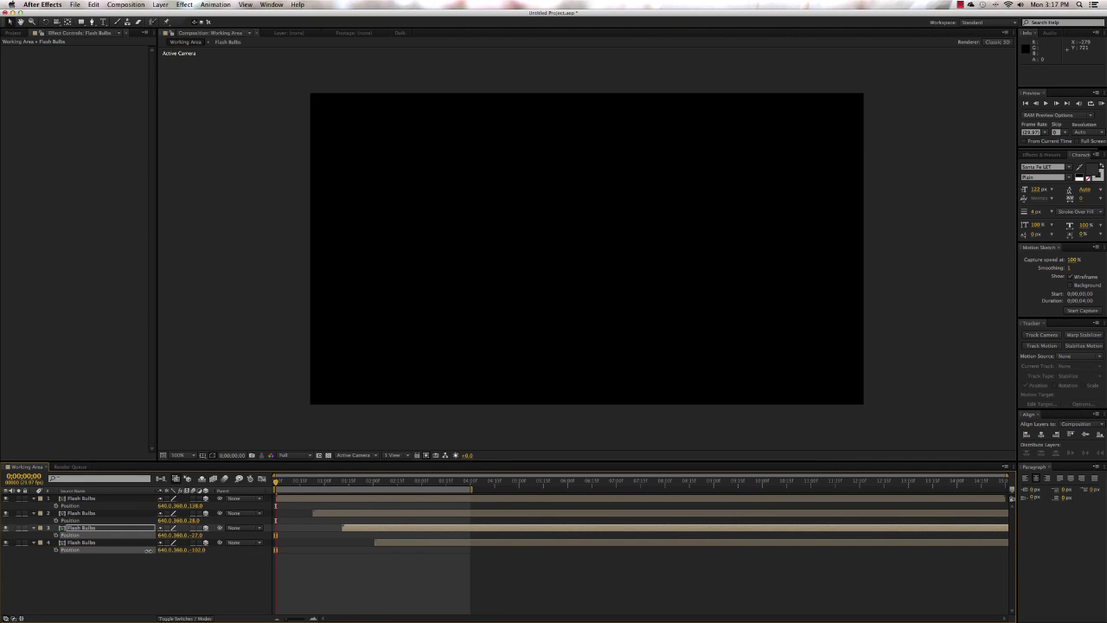
pyautogui.click(203, 583)
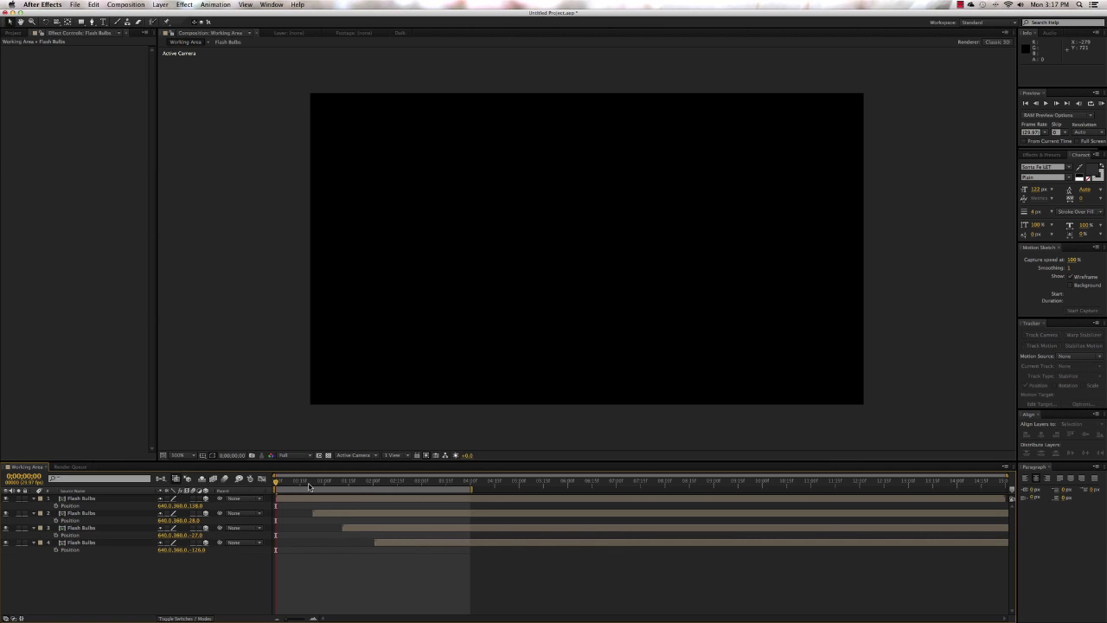
# Step: At 0;00;02;08, scale the first Flash Bulbs layer to 114% and the second to 105%
pyautogui.moveTo(277, 484); pyautogui.dragTo(385, 487)
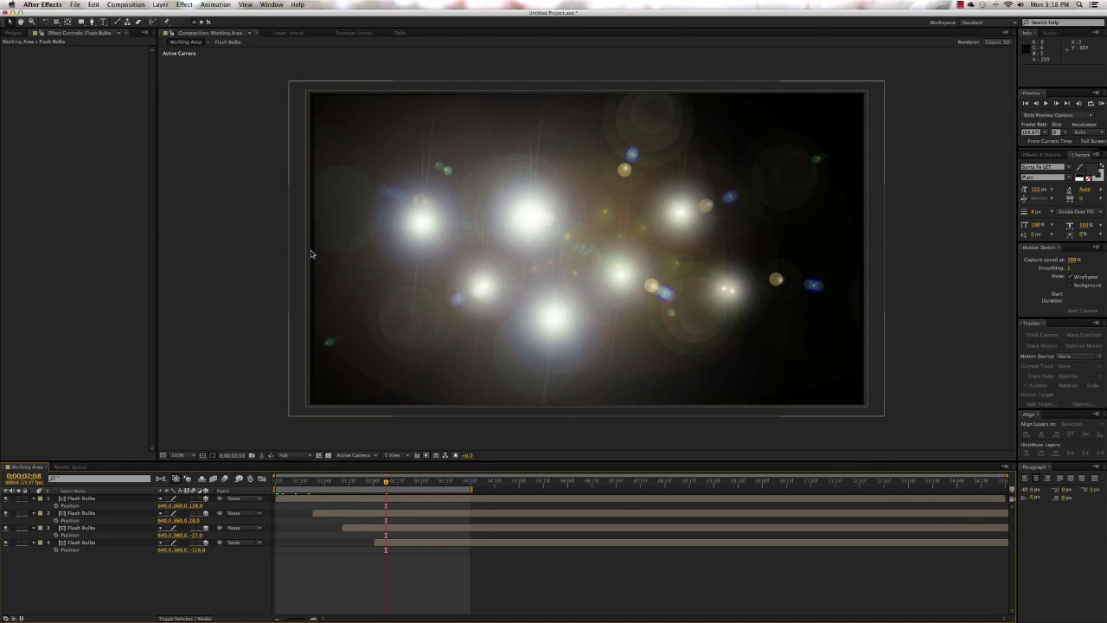
pyautogui.press("'")
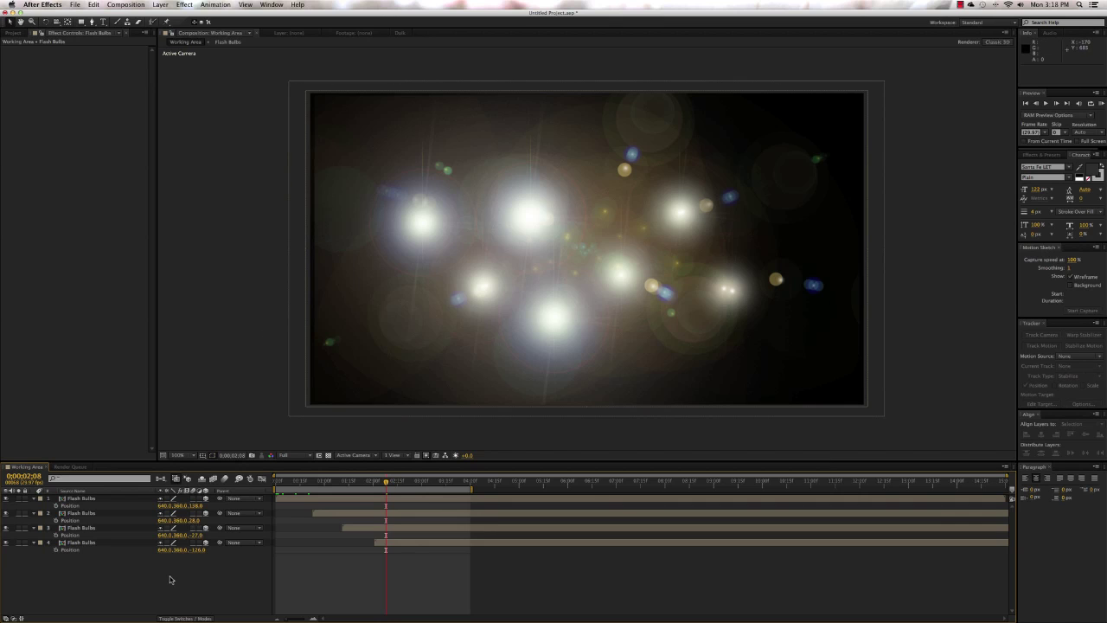
pyautogui.click(110, 499)
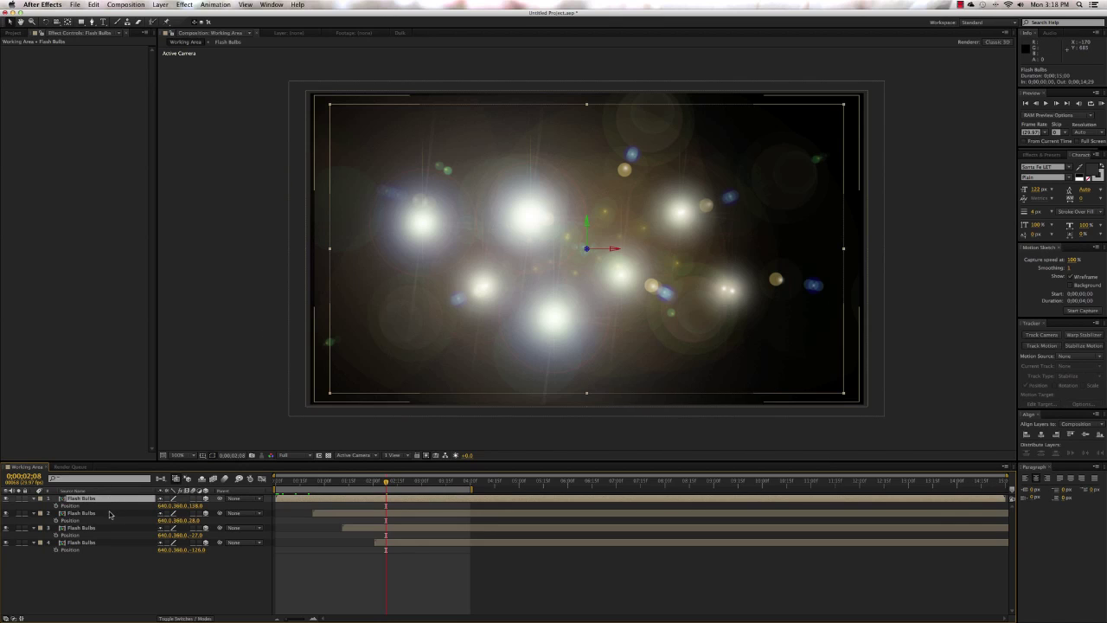
pyautogui.click(110, 514)
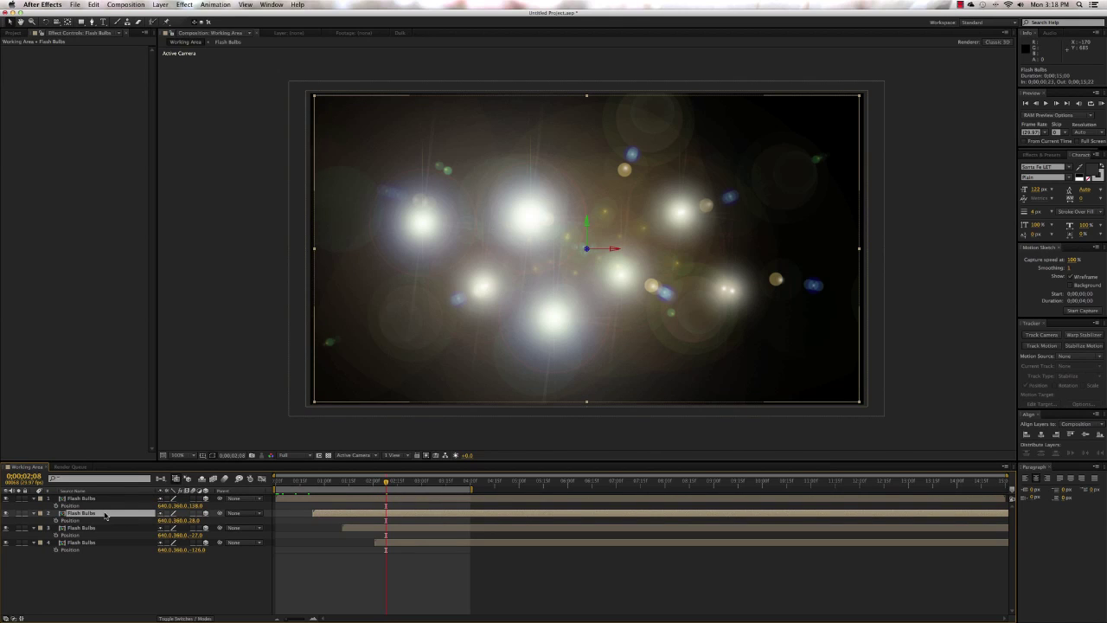
pyautogui.press("'")
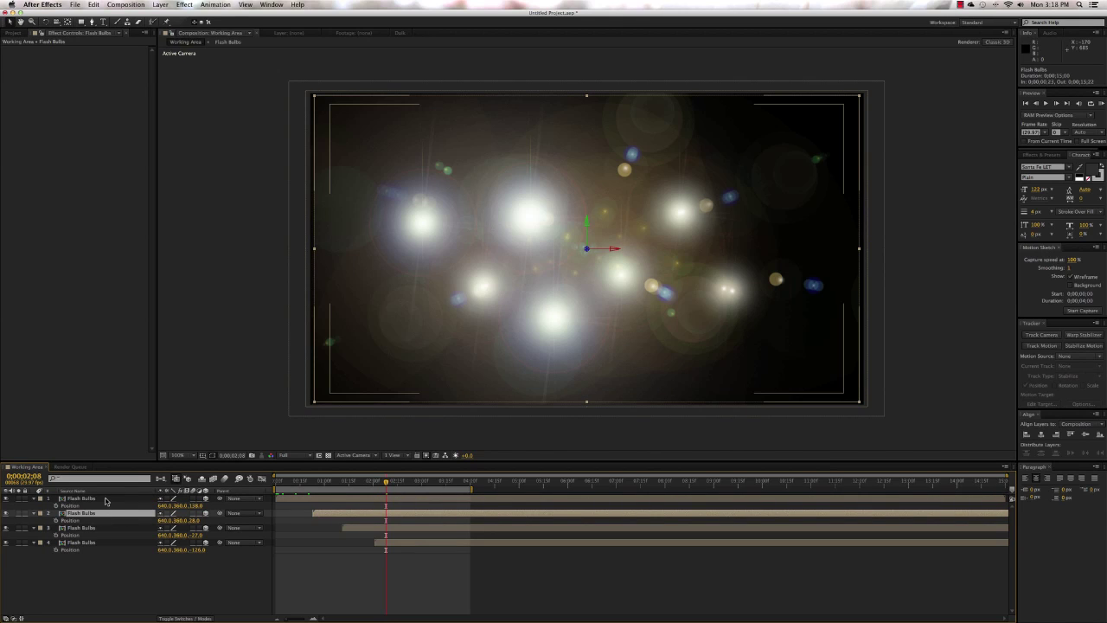
pyautogui.press("'")
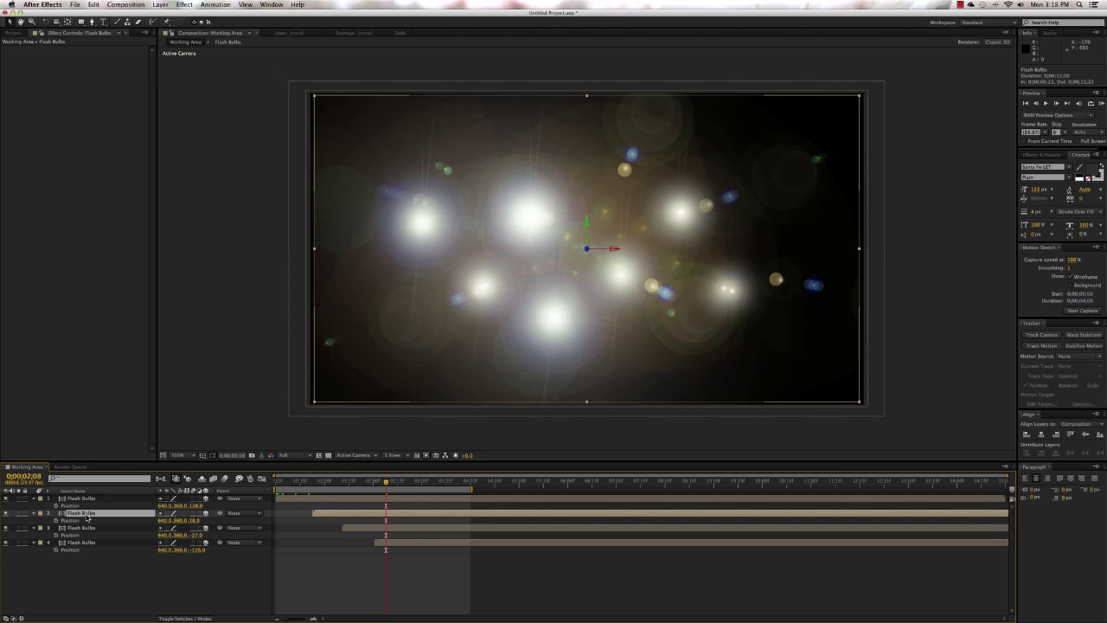
pyautogui.keyDown('shift'); pyautogui.click(83, 498); pyautogui.keyUp('shift')
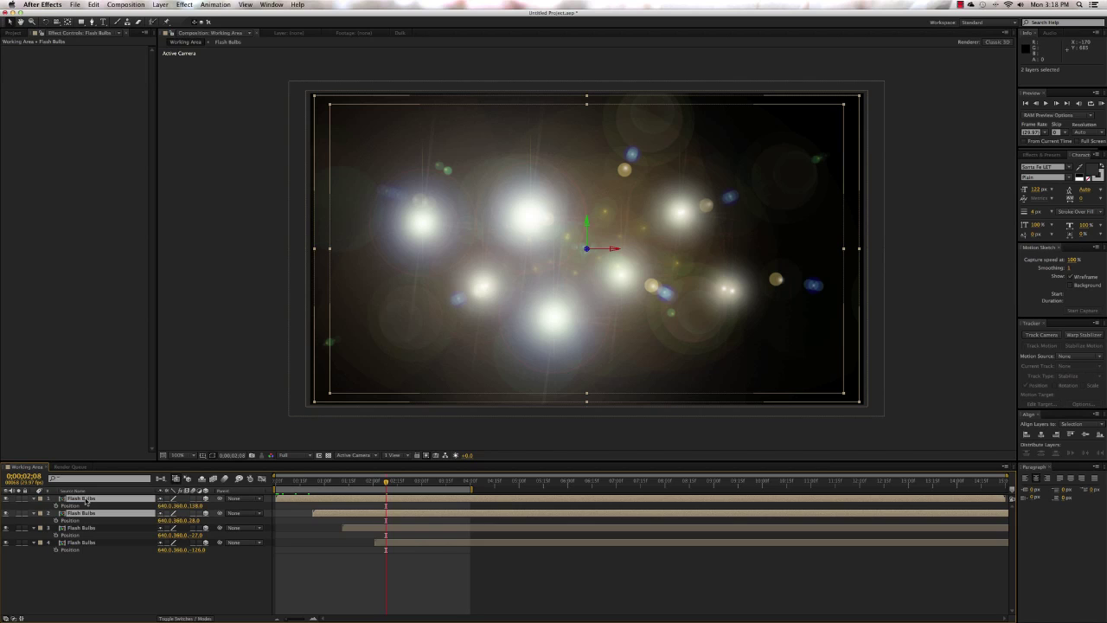
pyautogui.press('s')
pyautogui.click(79, 574)
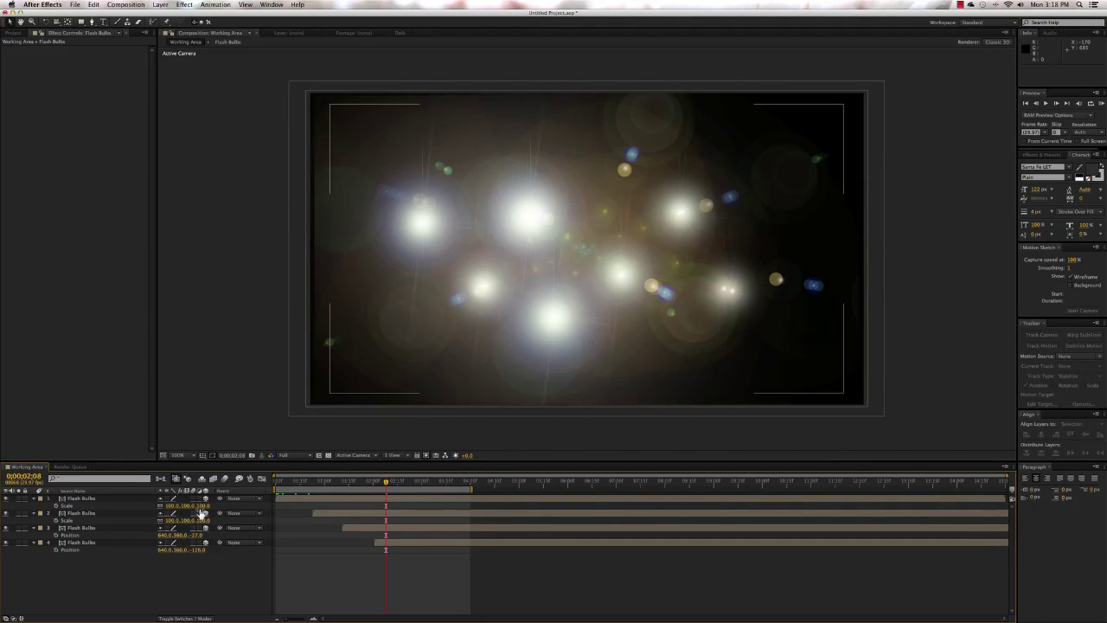
pyautogui.moveTo(199, 506); pyautogui.dragTo(204, 526)
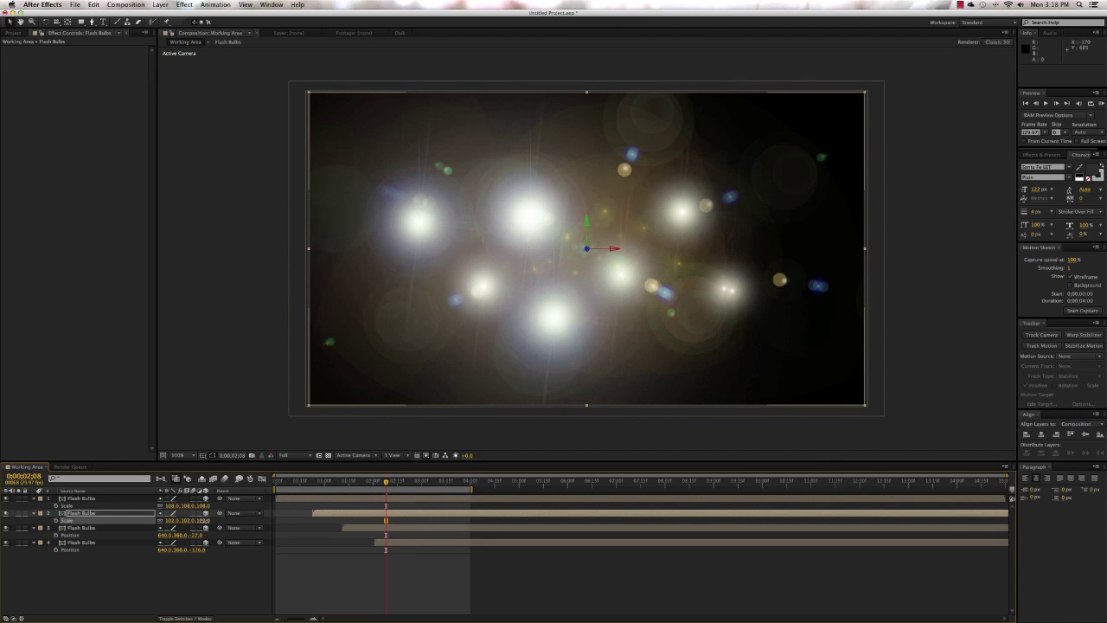
pyautogui.moveTo(204, 520); pyautogui.dragTo(205, 507)
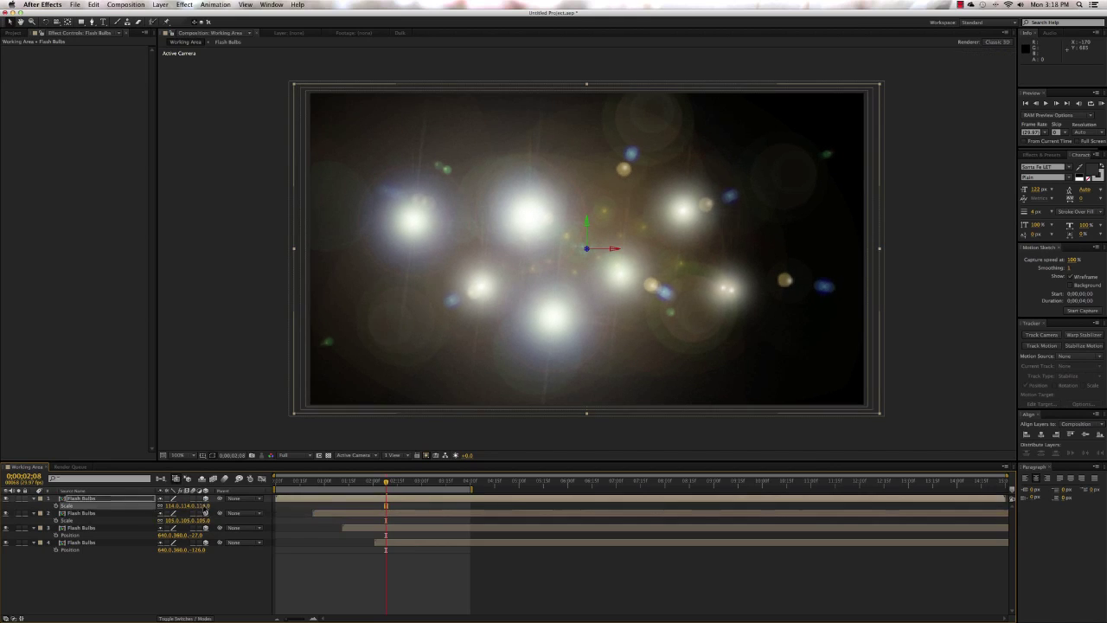
# Step: Scale the third Flash Bulbs layer to 107% and the fourth to 106%
pyautogui.click(108, 528)
pyautogui.keyDown('shift'); pyautogui.click(97, 543); pyautogui.keyUp('shift')
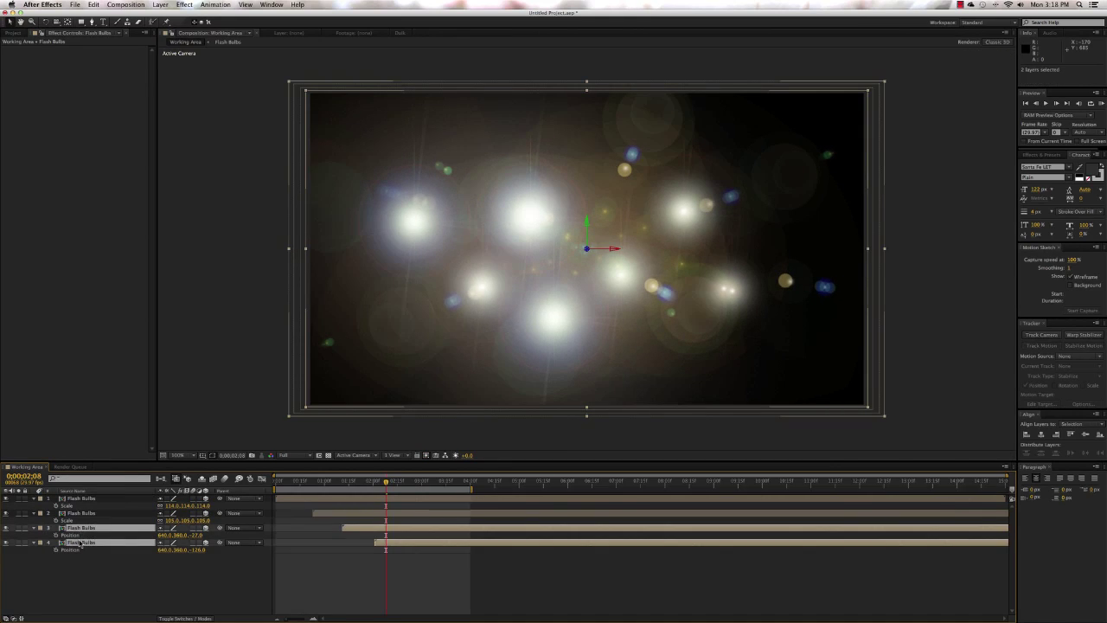
pyautogui.press('s')
pyautogui.click(190, 585)
pyautogui.moveTo(202, 534); pyautogui.dragTo(212, 548)
# Step: Show the rotation properties of all four Flash Bulbs layers and set the first layer's Y Rotation to 7°
pyautogui.click(82, 498)
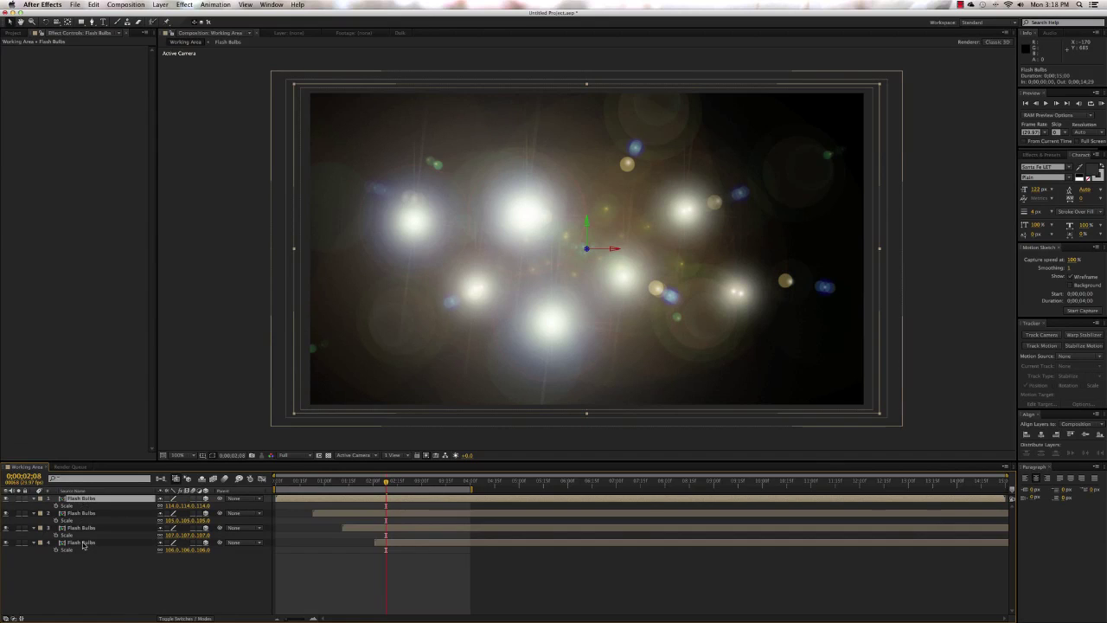
pyautogui.keyDown('shift'); pyautogui.click(83, 543); pyautogui.keyUp('shift')
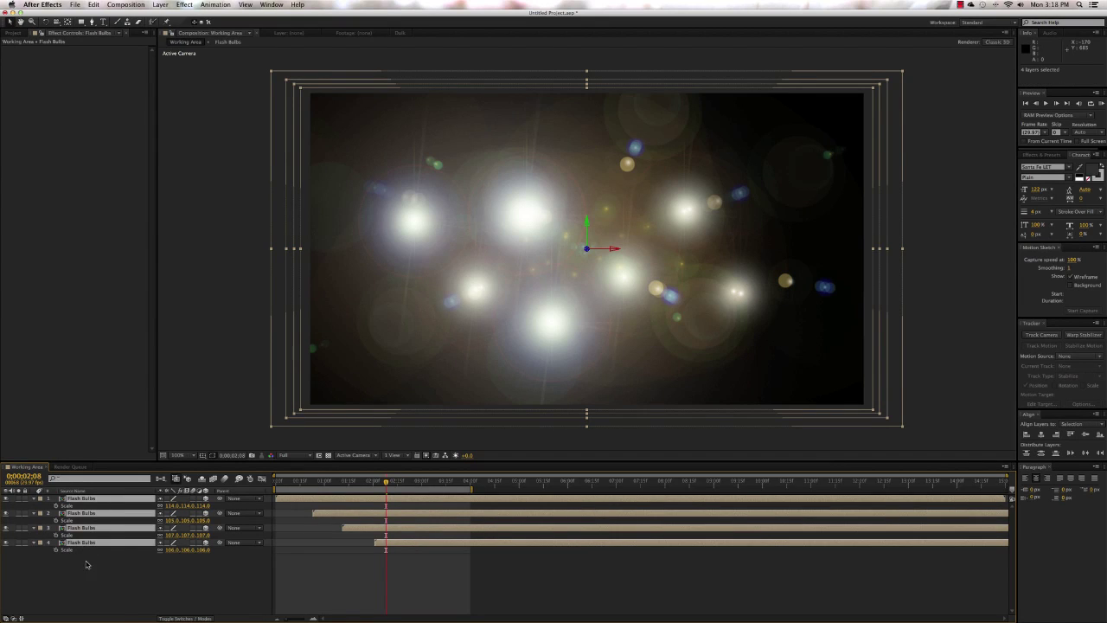
pyautogui.press('r')
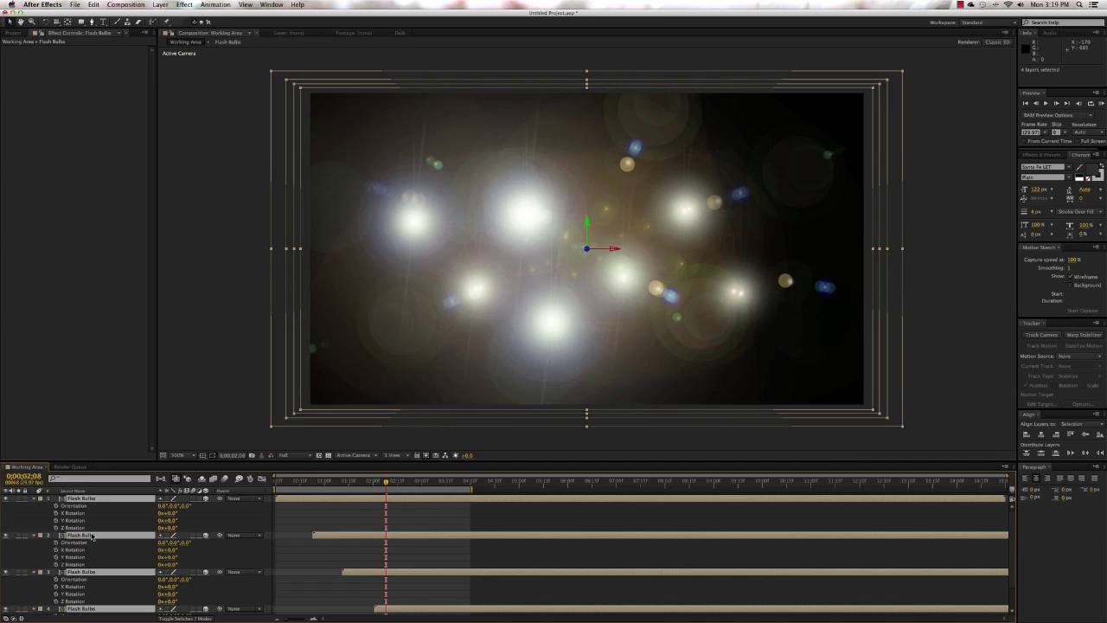
pyautogui.scroll(-2, 108, 536)
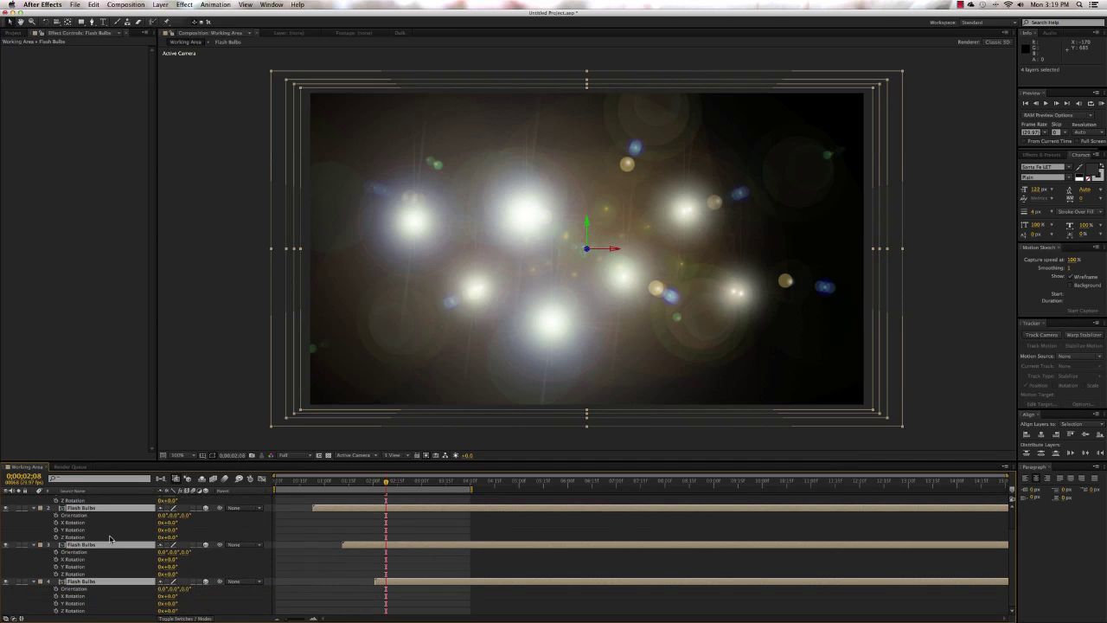
pyautogui.click(224, 415)
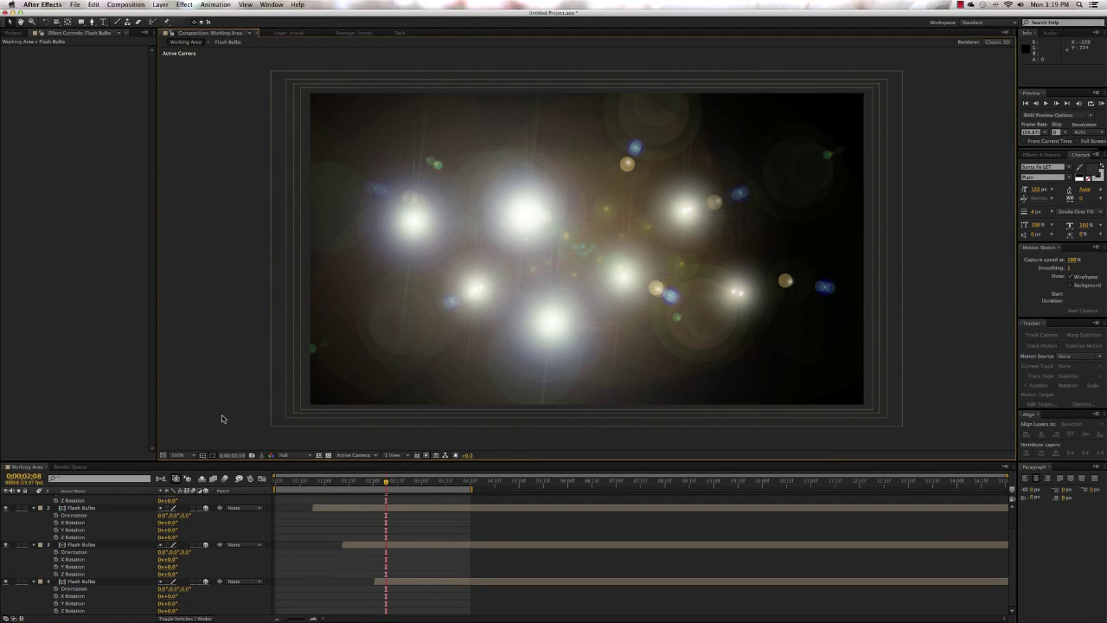
pyautogui.scroll(2, 107, 531)
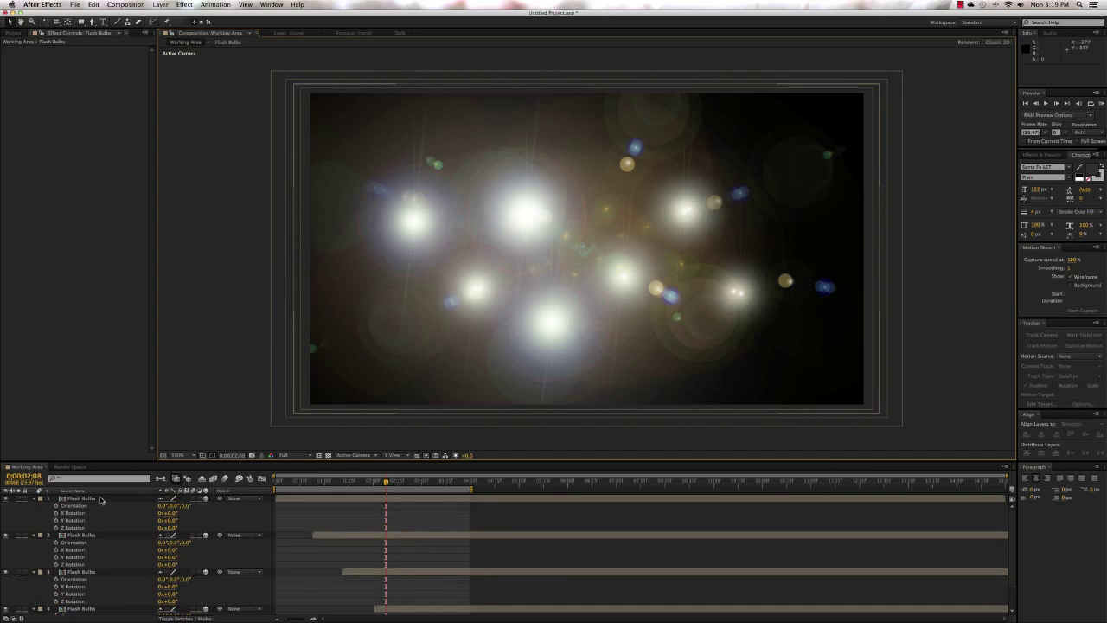
pyautogui.click(101, 499)
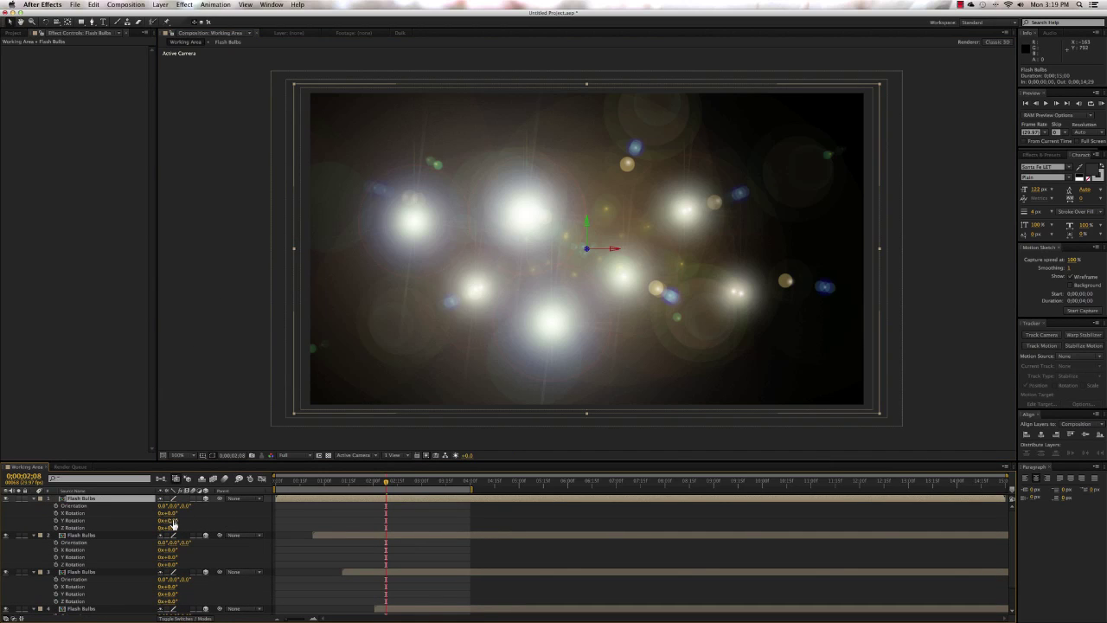
pyautogui.moveTo(173, 523); pyautogui.dragTo(179, 524)
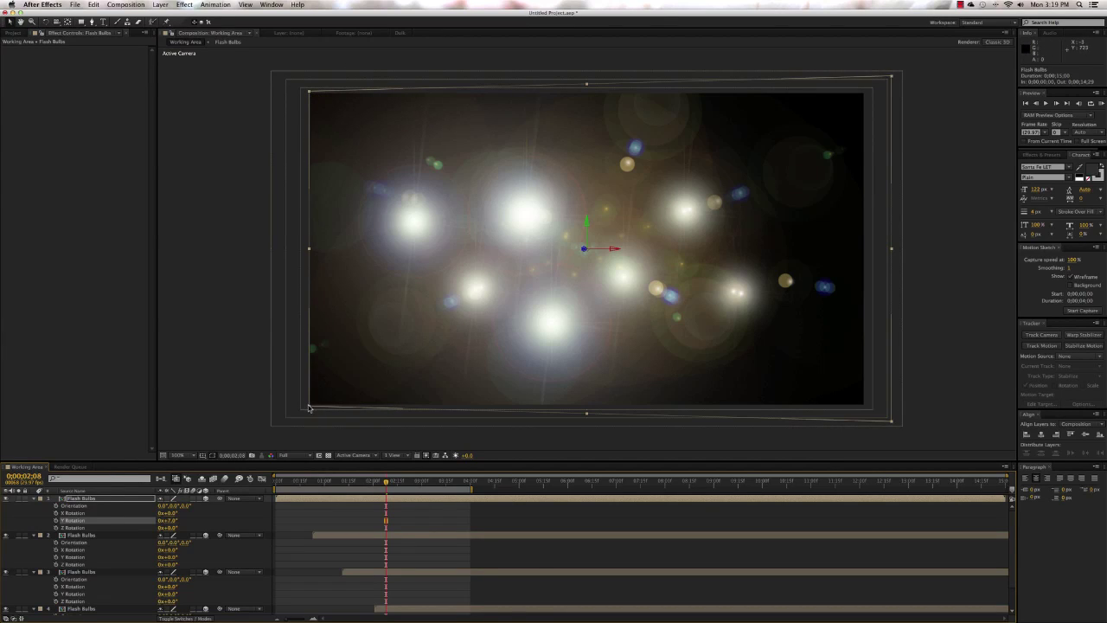
# Step: Set the second Flash Bulbs layer's Y Rotation to -5°
pyautogui.click(97, 536)
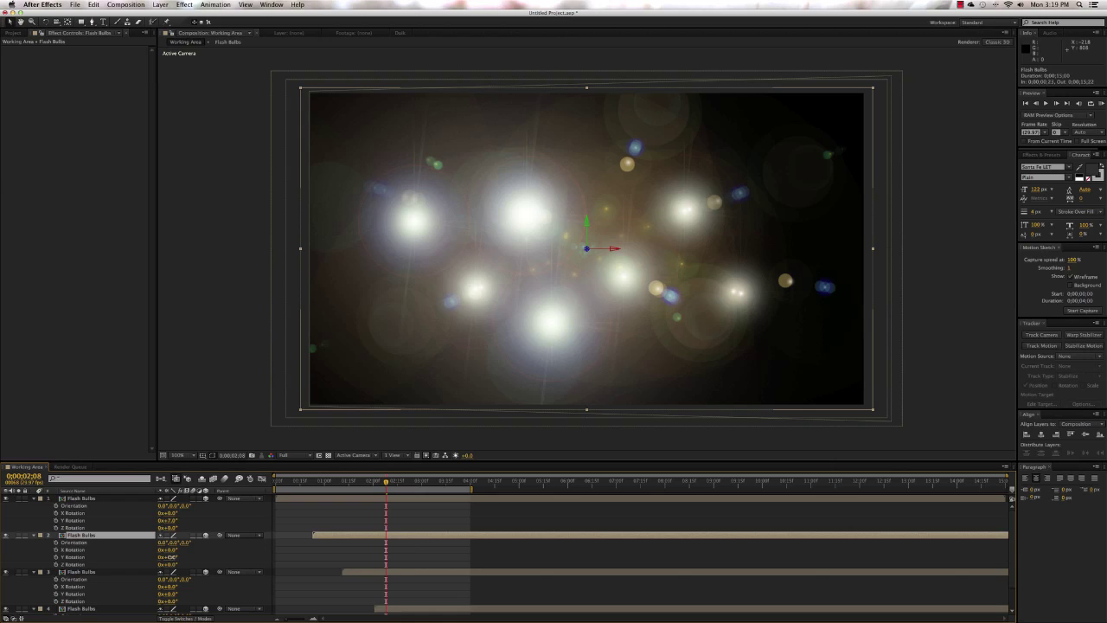
pyautogui.click(168, 557)
pyautogui.write('-30')
pyautogui.press('Return')
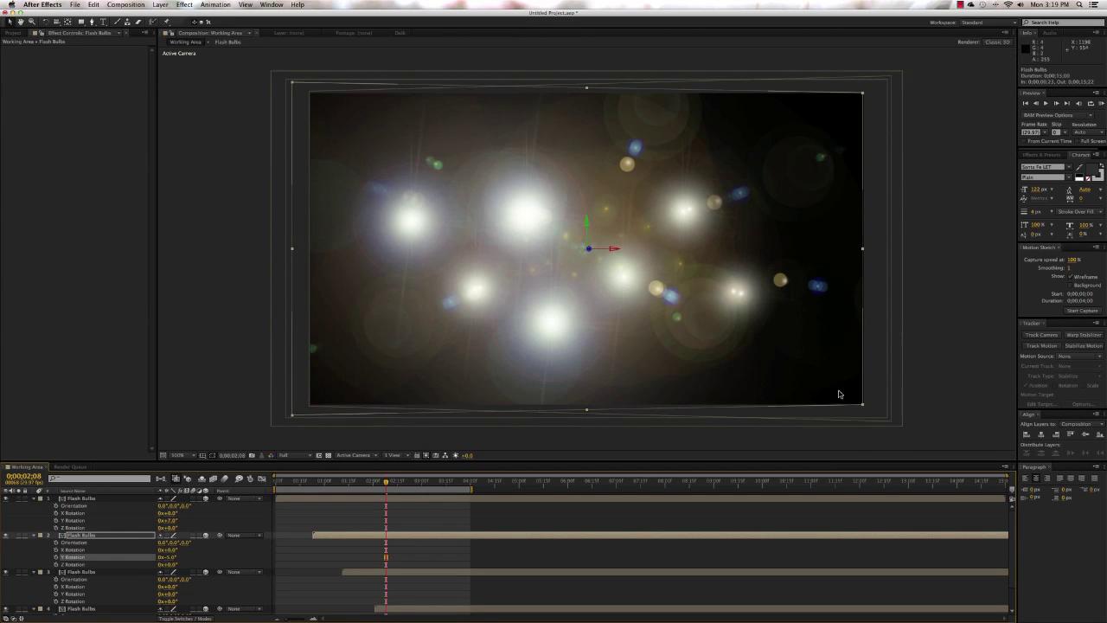
# Step: Set the third Flash Bulbs layer's Y Rotation to 9°
pyautogui.click(126, 572)
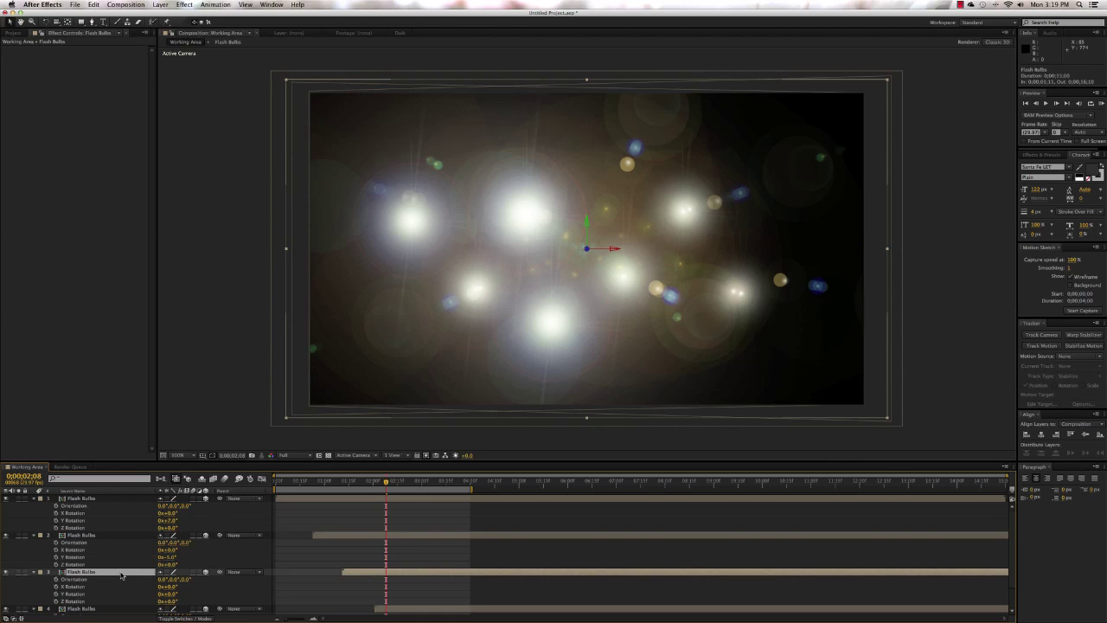
pyautogui.click(167, 594)
pyautogui.write('30')
pyautogui.press('Return')
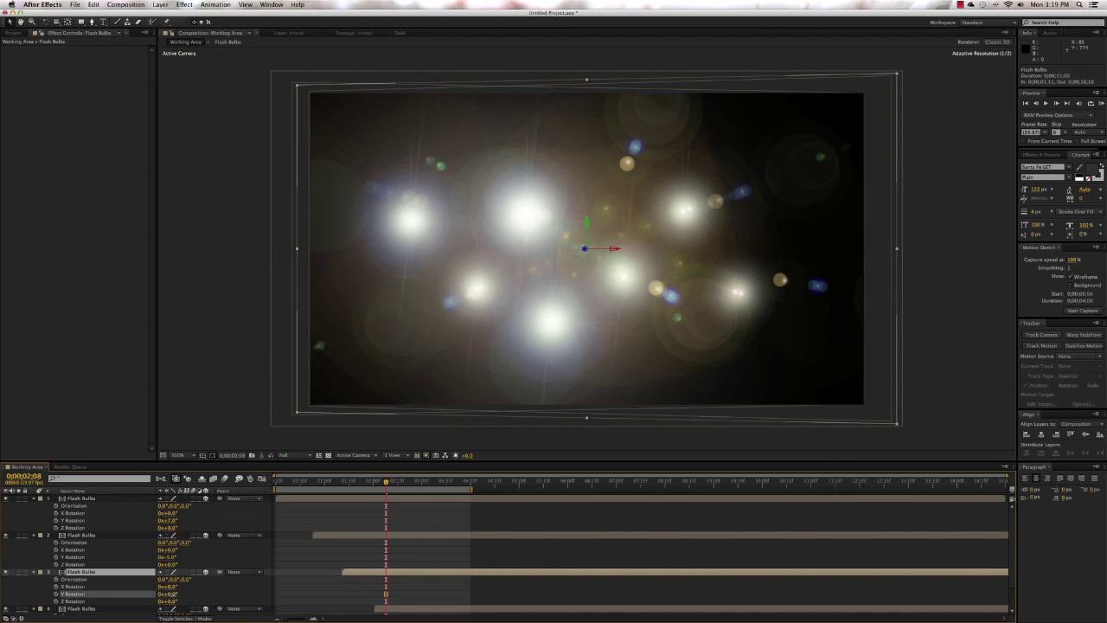
pyautogui.moveTo(176, 594); pyautogui.dragTo(177, 595)
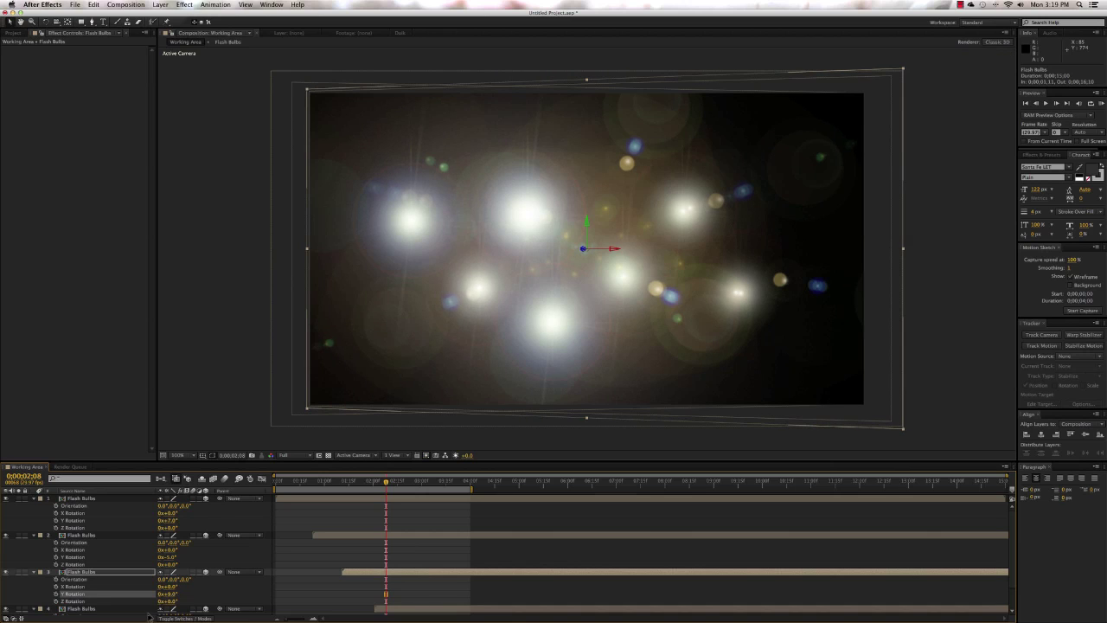
# Step: Set the fourth Flash Bulbs layer's Y Rotation to -14°
pyautogui.scroll(-2, 132, 573)
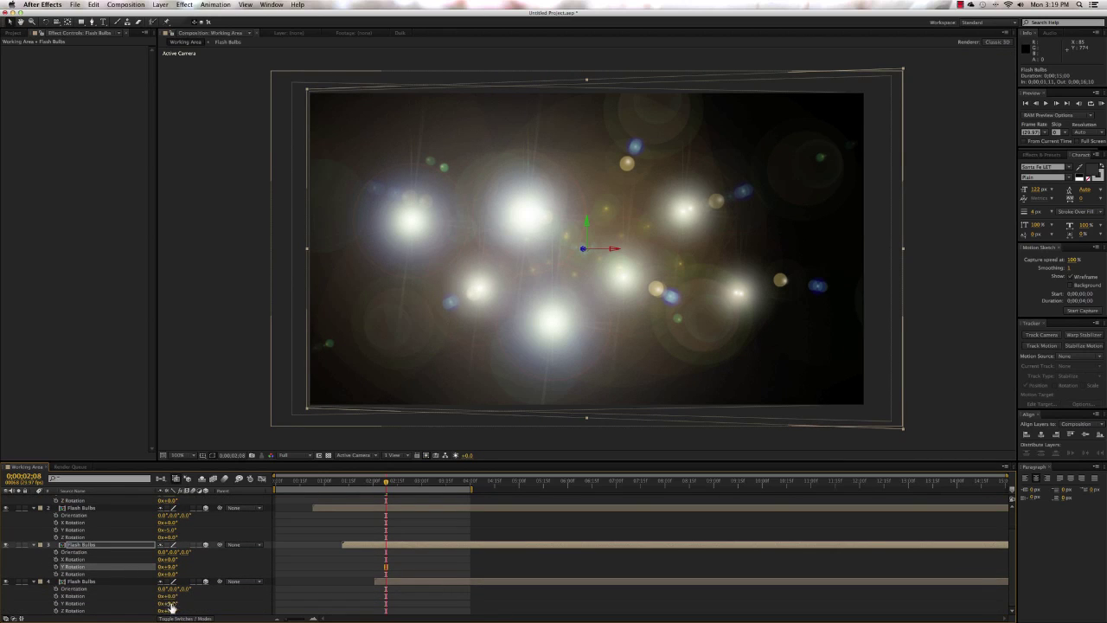
pyautogui.moveTo(171, 603); pyautogui.dragTo(155, 602)
pyautogui.click(195, 581)
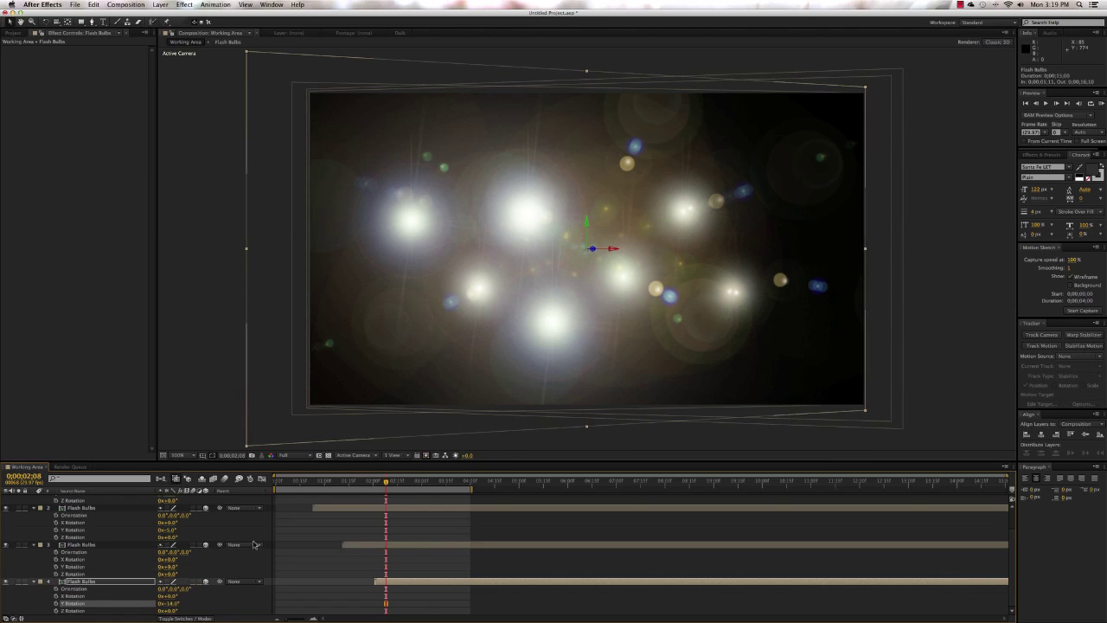
# Step: Preview the rotated flash bulb animation from 0;00;00;00, and stop the playback
pyautogui.click(293, 482)
pyautogui.moveTo(292, 482); pyautogui.dragTo(275, 481)
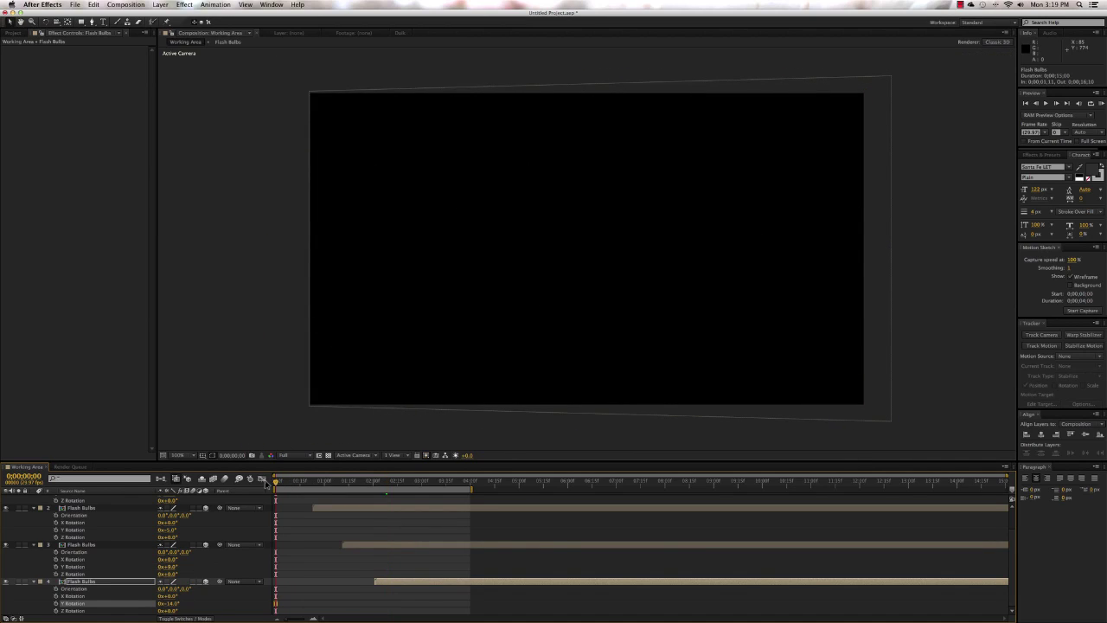
pyautogui.press('KP_0')
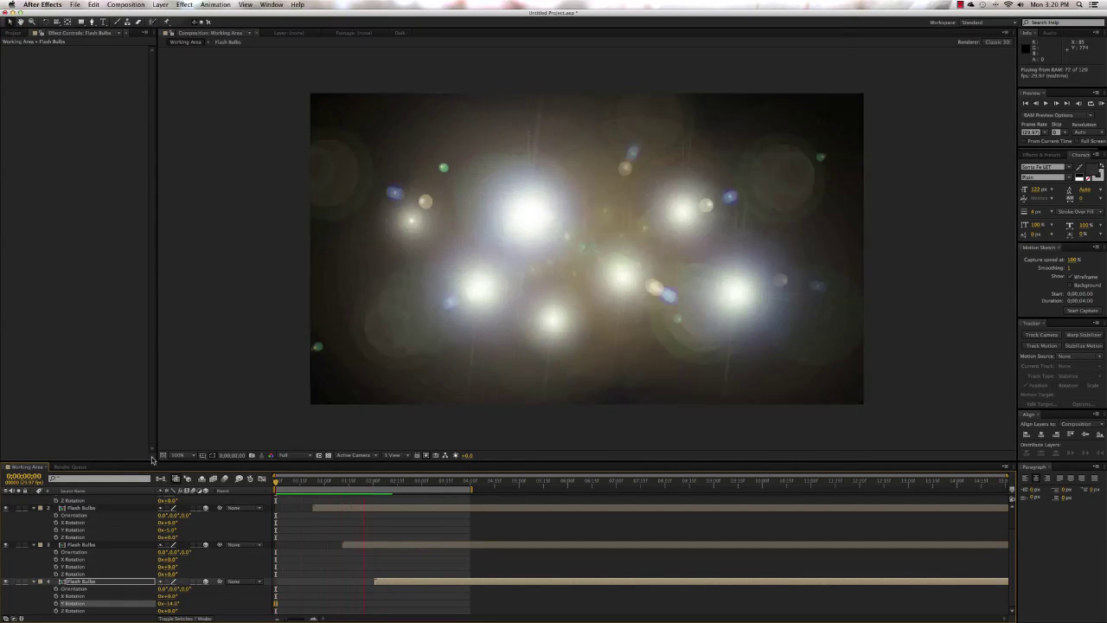
pyautogui.press('space')
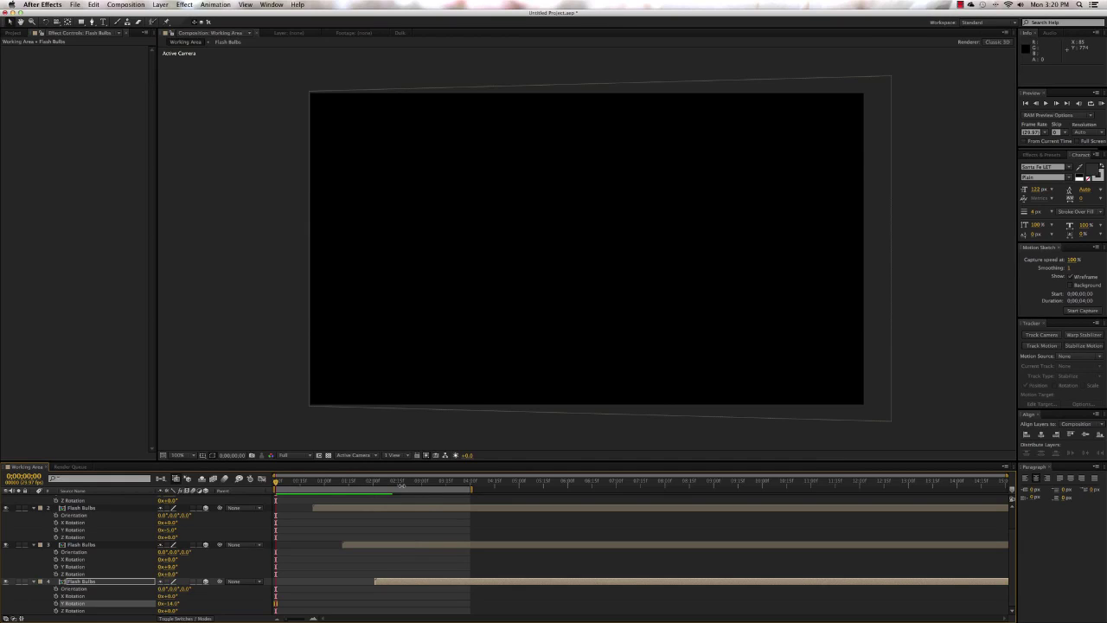
# Step: At 0;00;02;15, add a two-node camera with the 35mm preset and show only its Position property
pyautogui.click(397, 482)
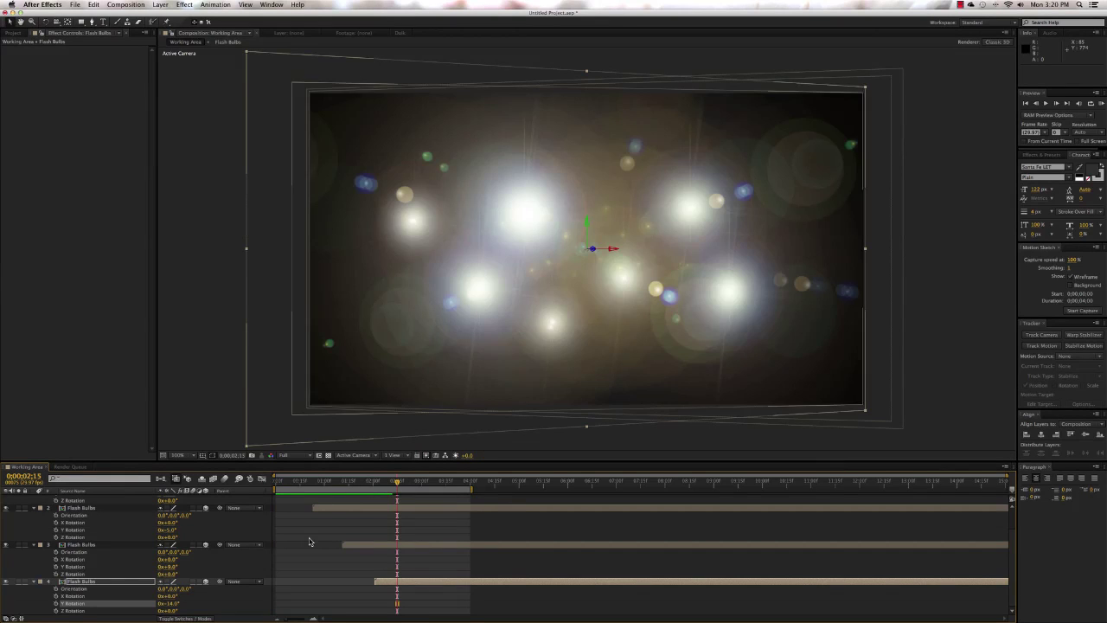
pyautogui.scroll(2, 310, 541)
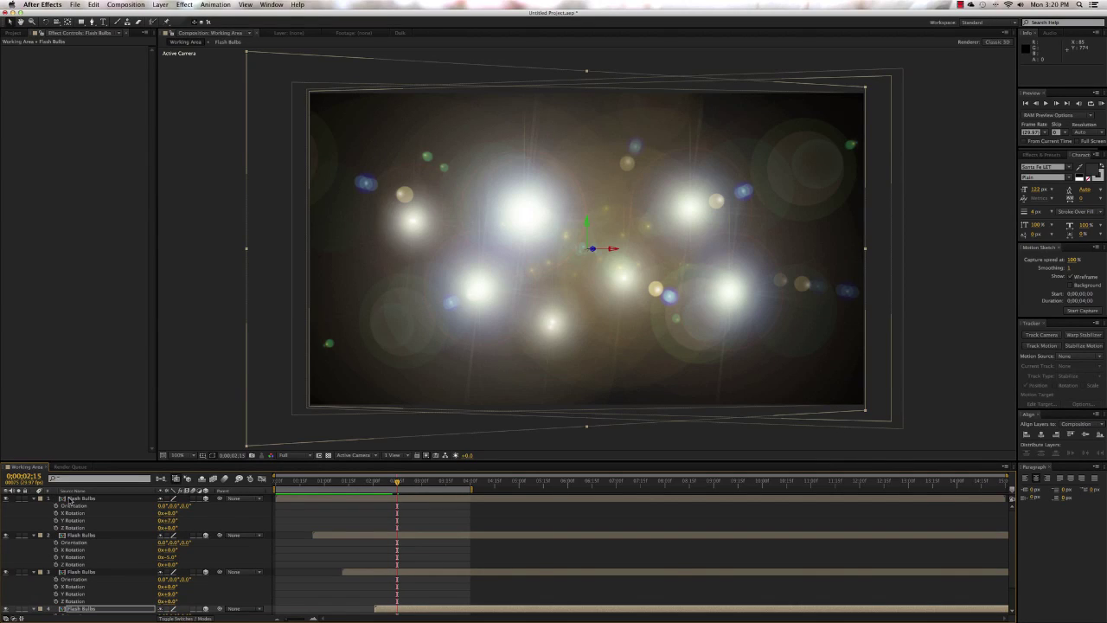
pyautogui.press('super+alt+shift+c')
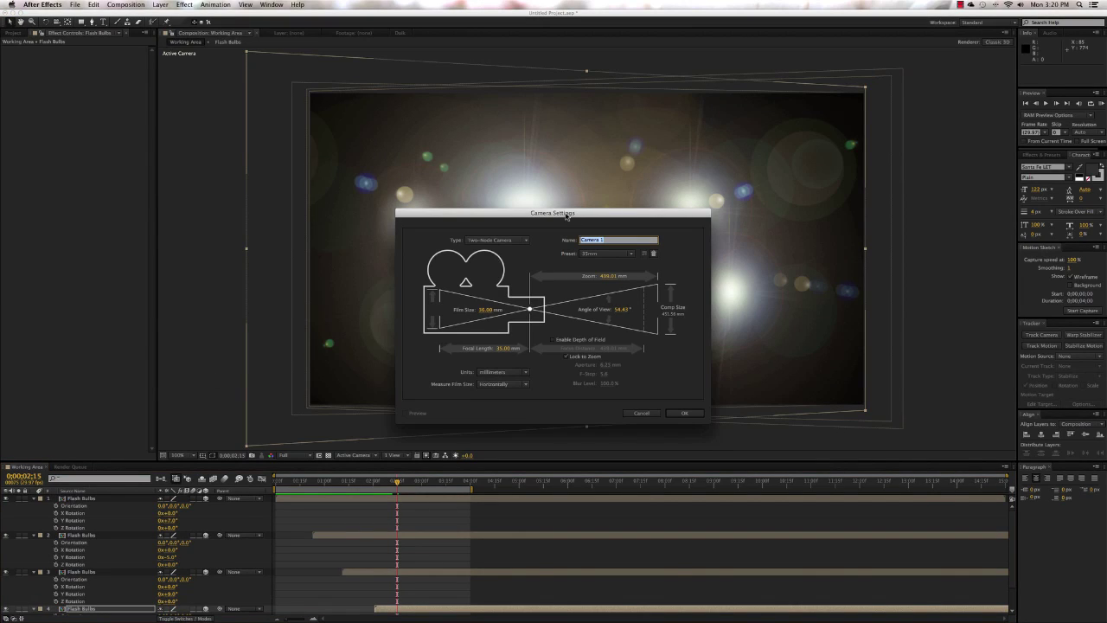
pyautogui.click(683, 413)
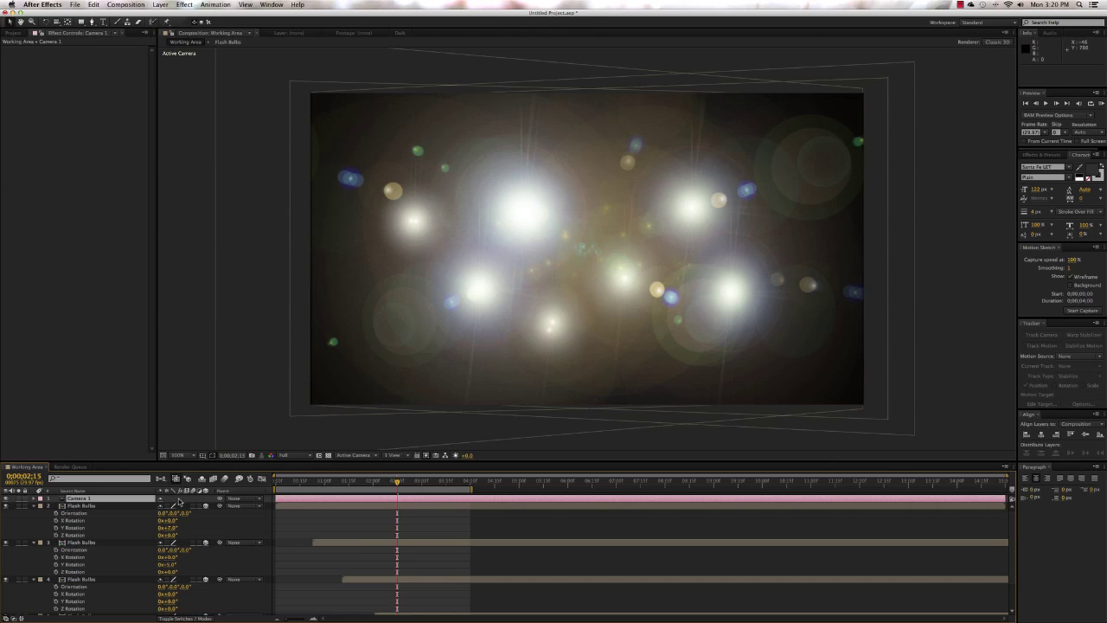
pyautogui.click(34, 499)
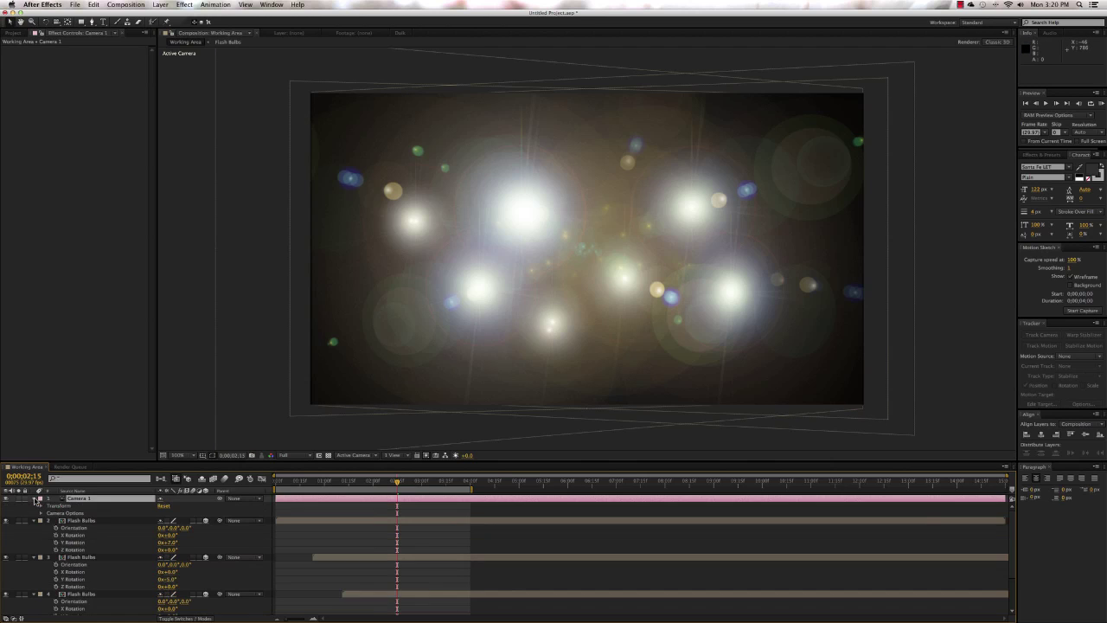
pyautogui.click(80, 505)
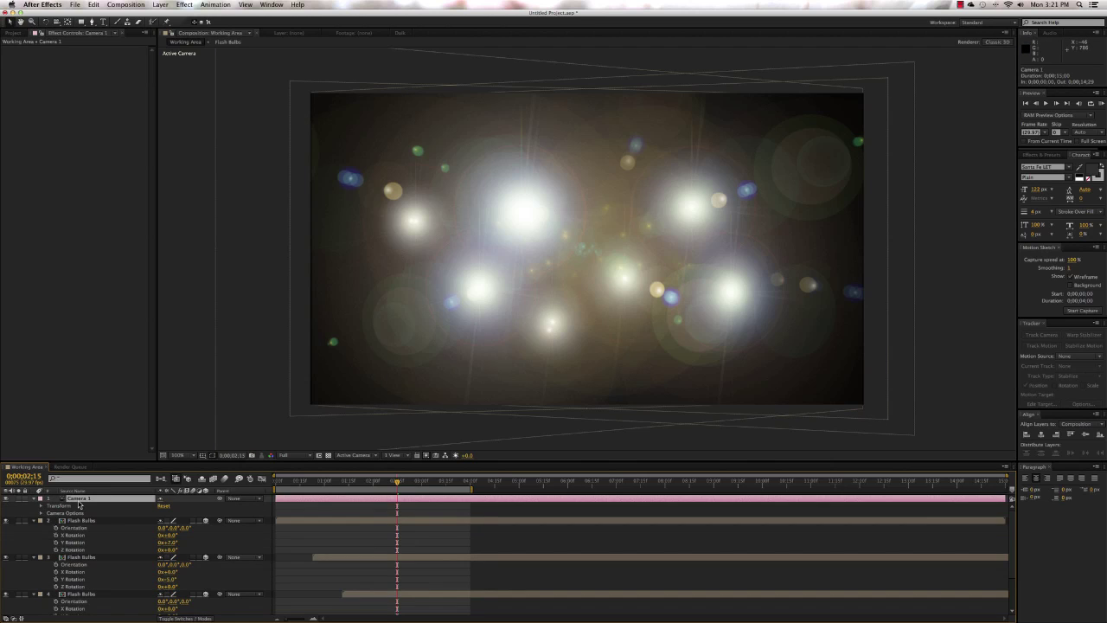
pyautogui.press('p')
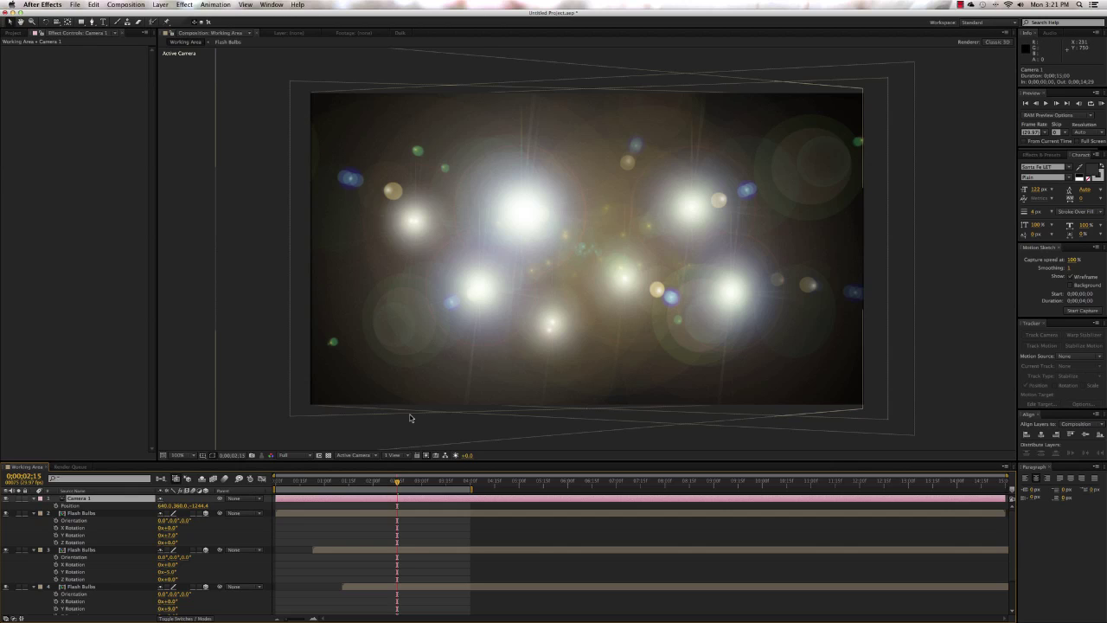
# Step: Check the framing of the first three Flash Bulbs layers and reduce the third layer's Y Rotation to 7°
pyautogui.click(93, 514)
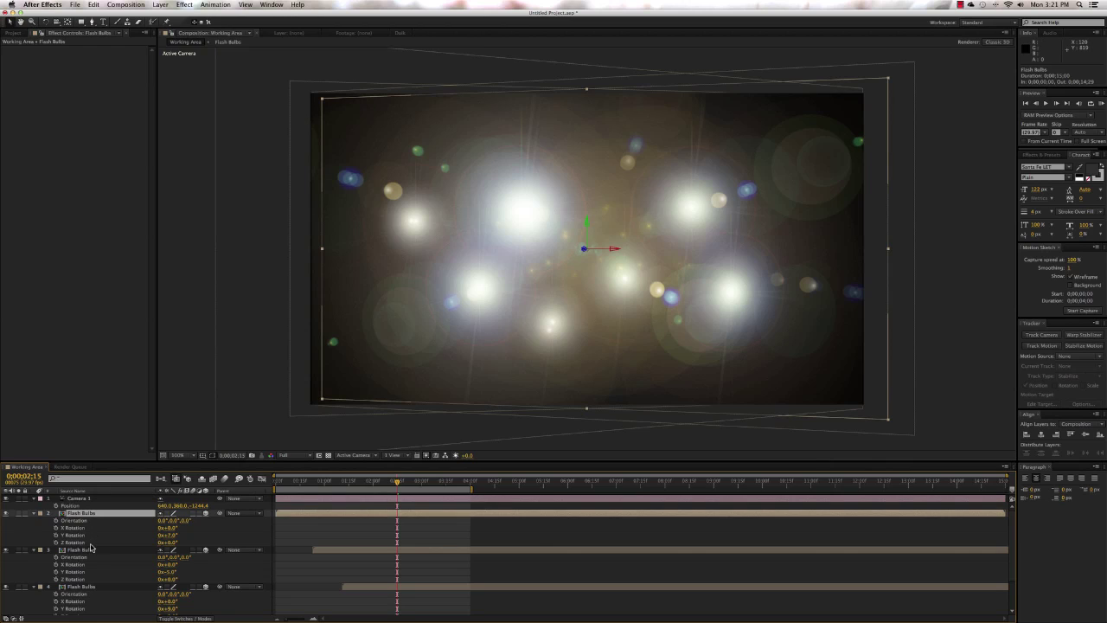
pyautogui.click(91, 550)
pyautogui.click(88, 587)
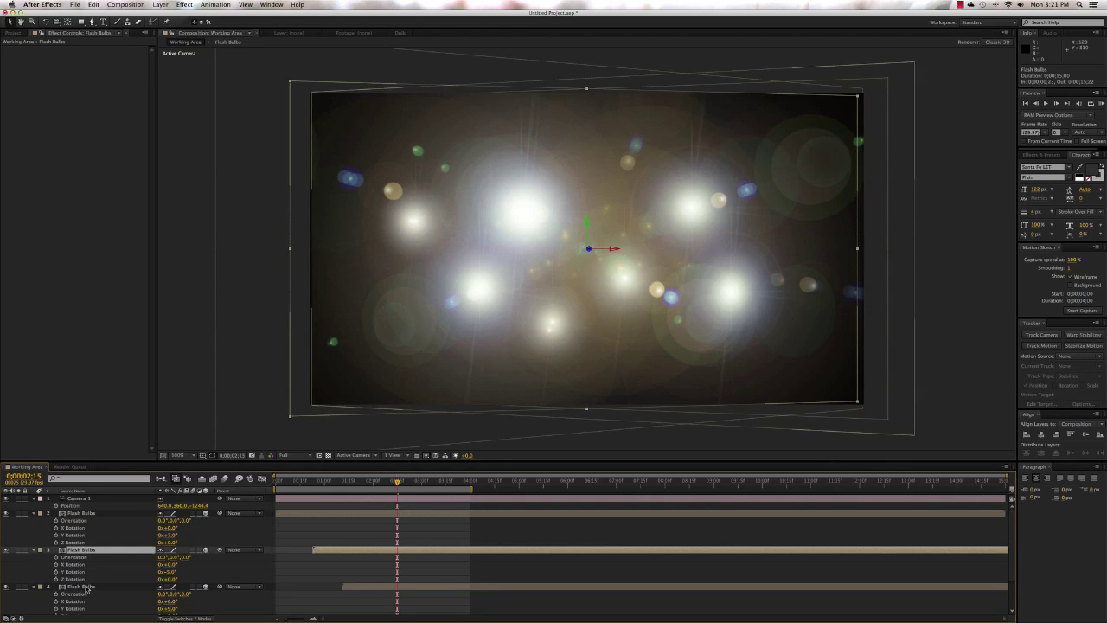
pyautogui.scroll(-1, 130, 594)
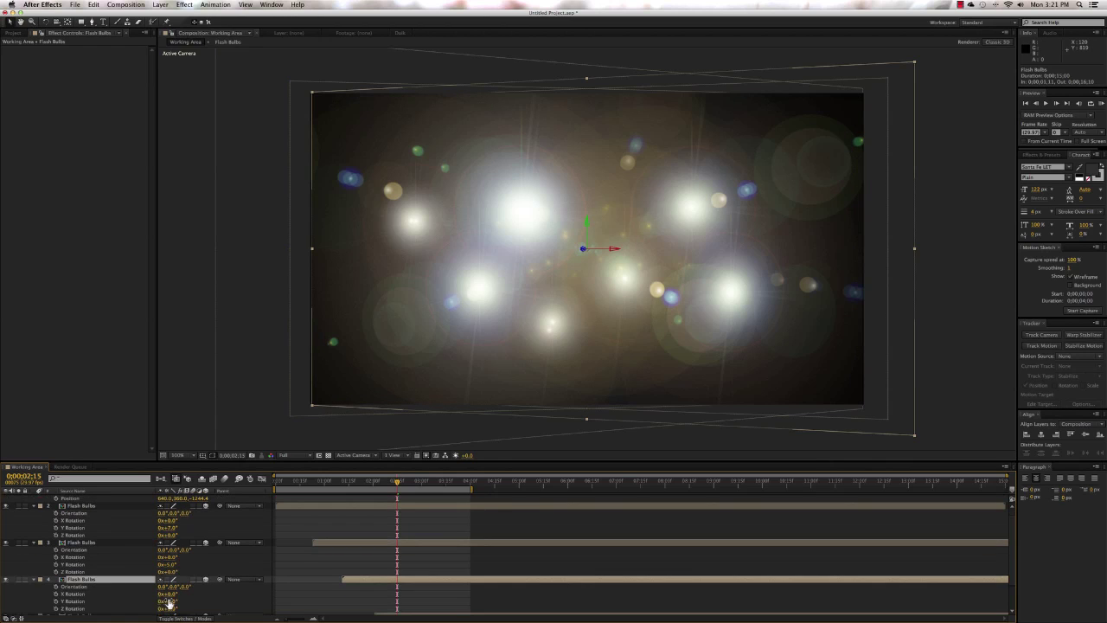
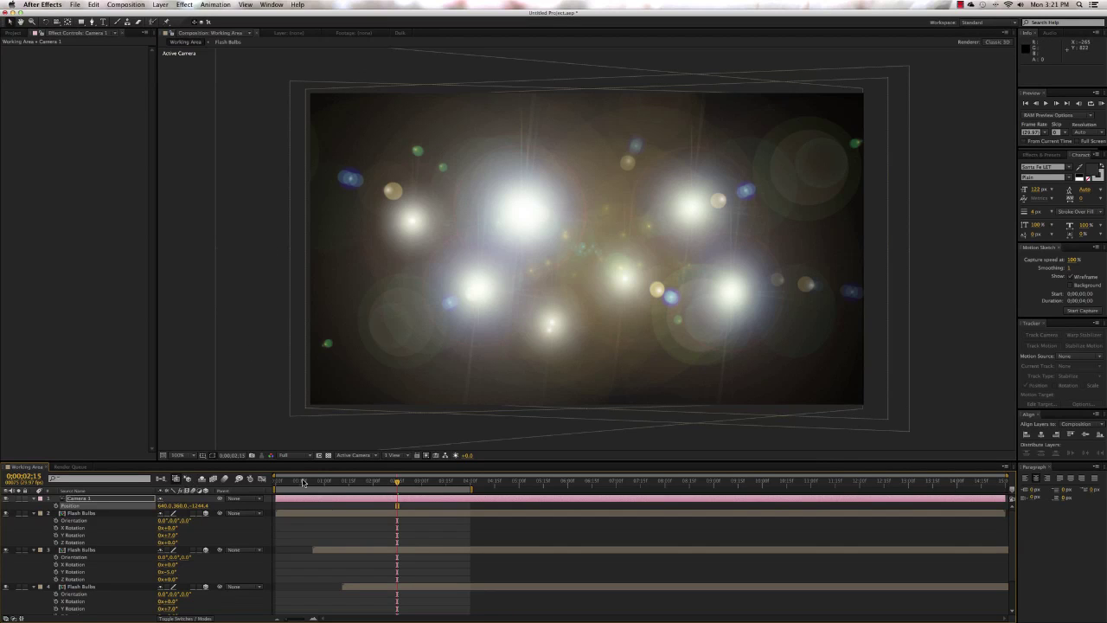
# Step: Keyframe the camera's Position at 0;00;00;00, and set its Z position to -1000 at 0;00;03;27
pyautogui.moveTo(291, 485); pyautogui.dragTo(275, 482)
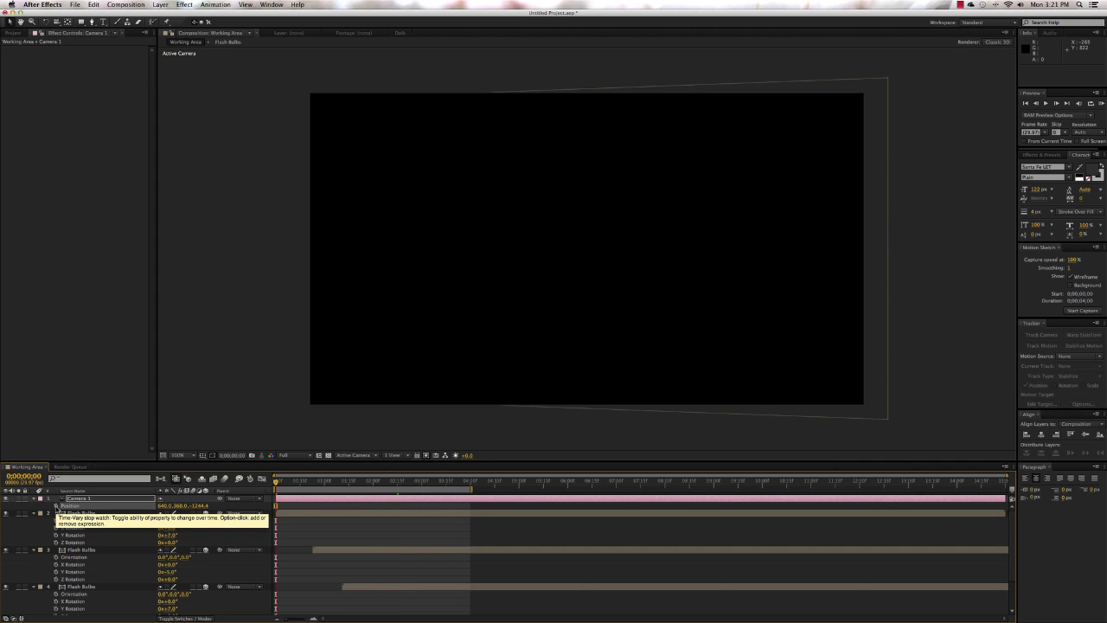
pyautogui.click(57, 505)
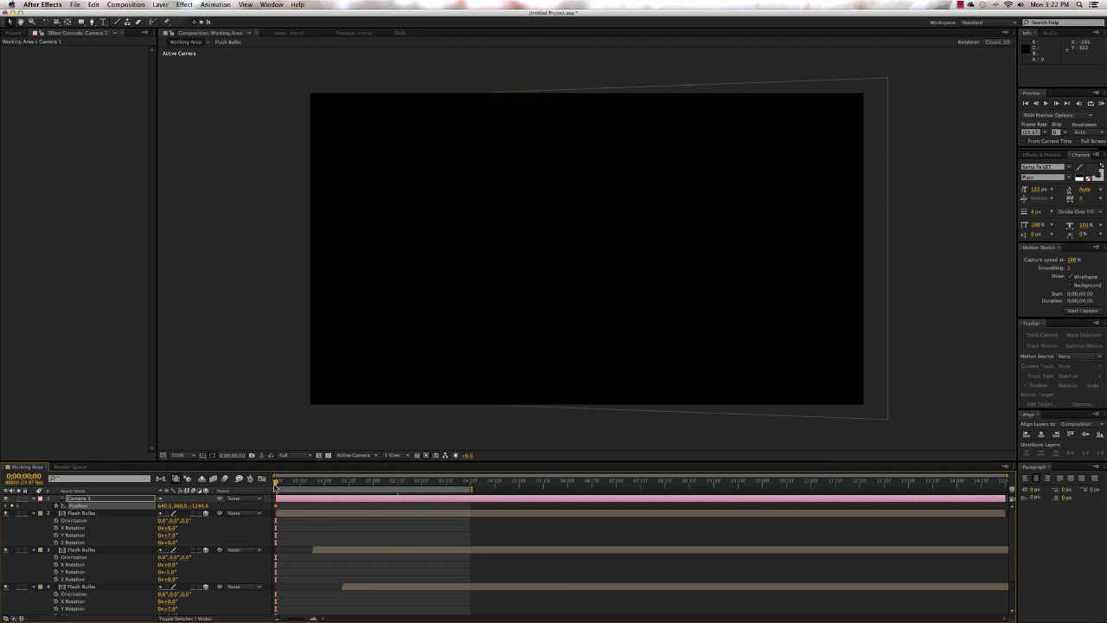
pyautogui.moveTo(278, 487); pyautogui.dragTo(468, 486)
pyautogui.press('super+v')
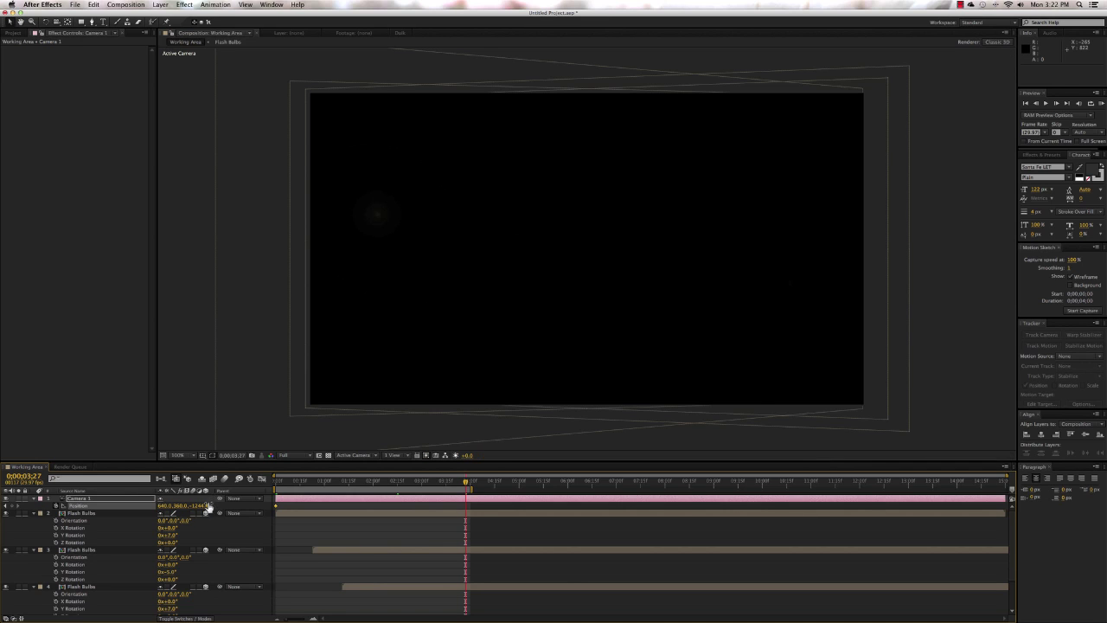
pyautogui.moveTo(202, 508); pyautogui.dragTo(272, 503)
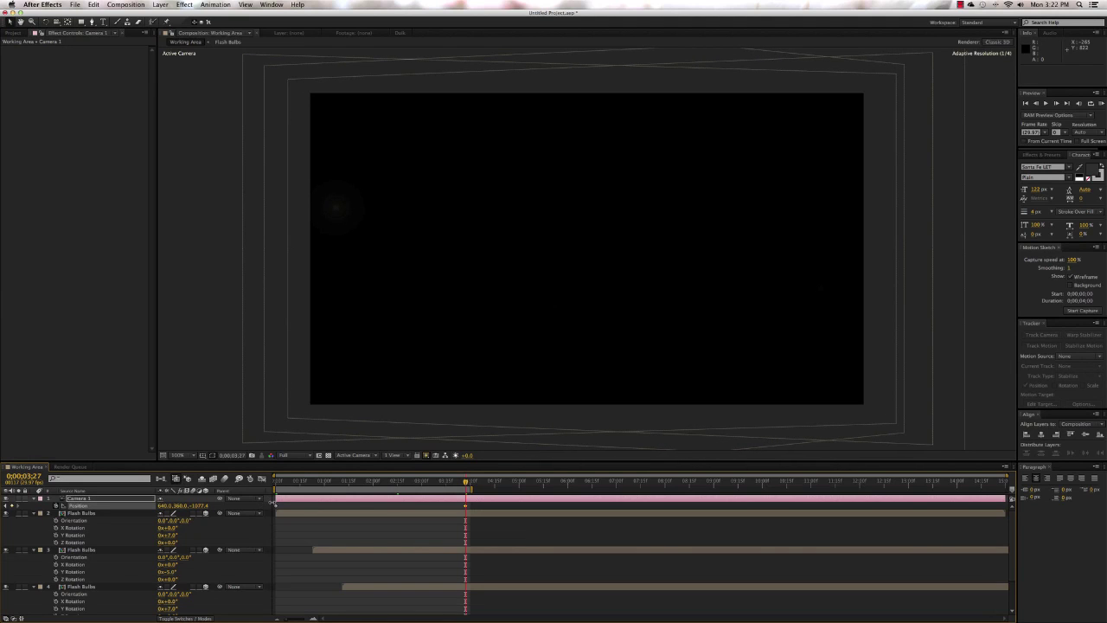
pyautogui.click(201, 505)
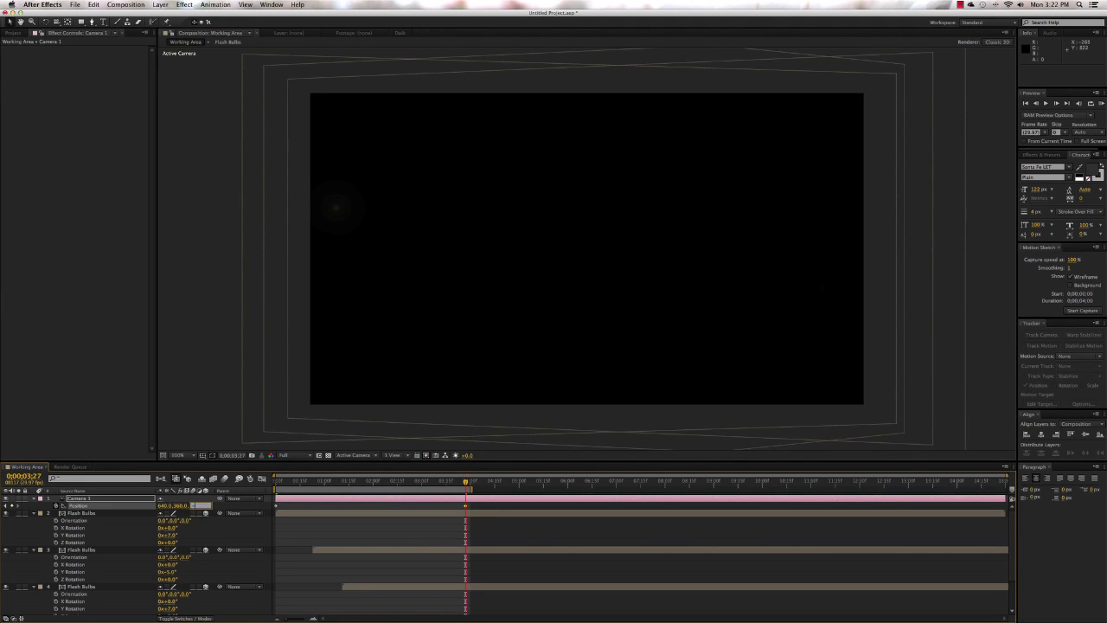
pyautogui.write('-1000')
pyautogui.press('Return')
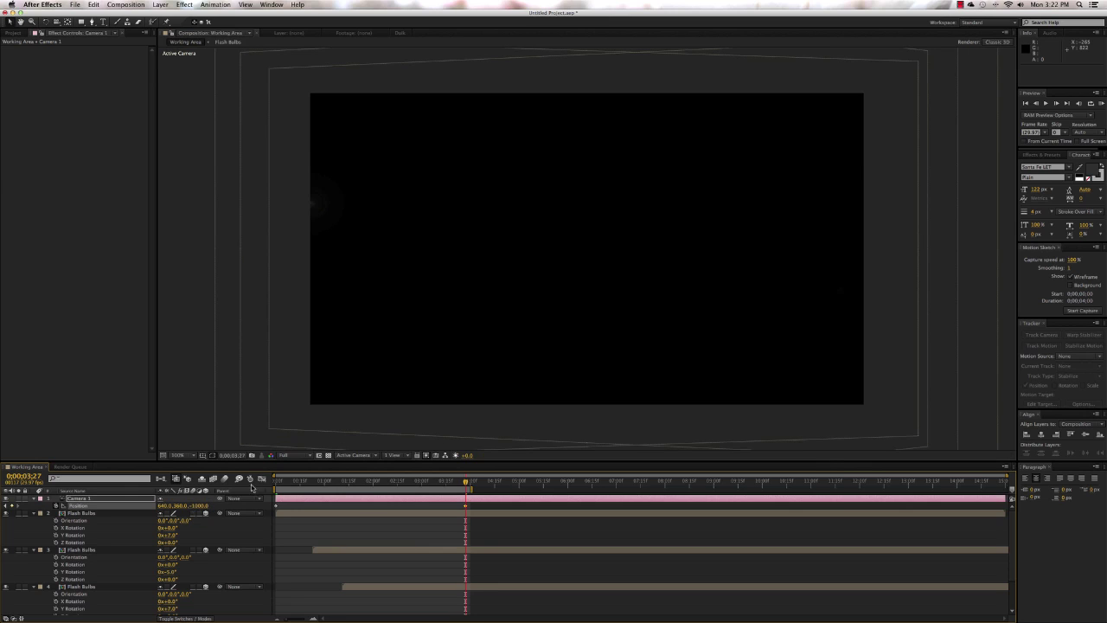
# Step: Preview the camera push-in through the flash bulbs from 0;00;00;00, and stop the playback
pyautogui.moveTo(279, 483); pyautogui.dragTo(271, 484)
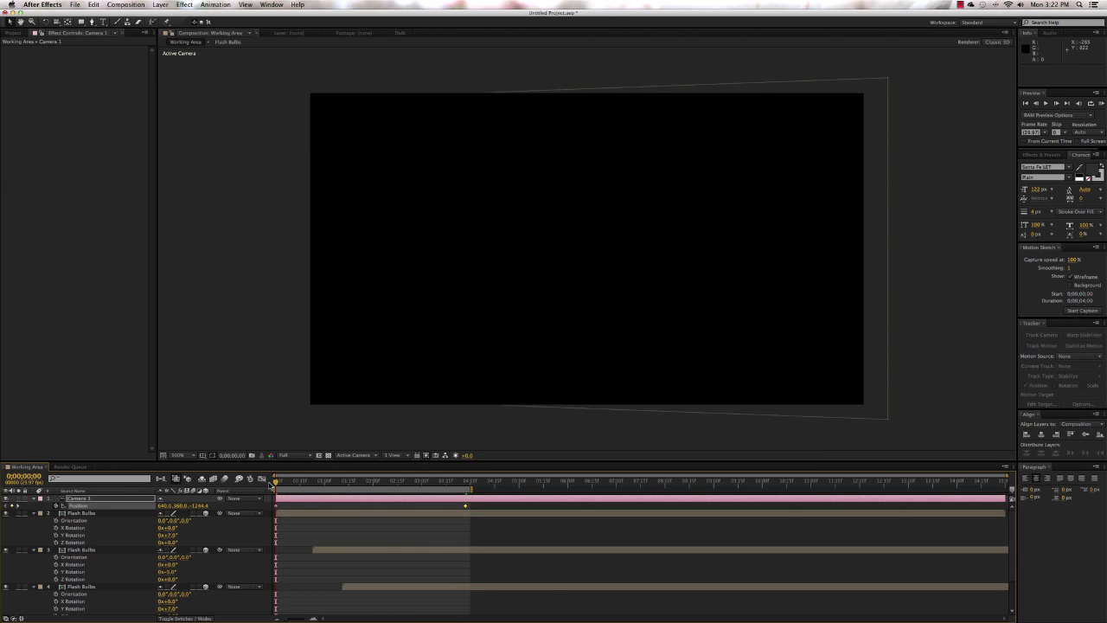
pyautogui.press('KP_0')
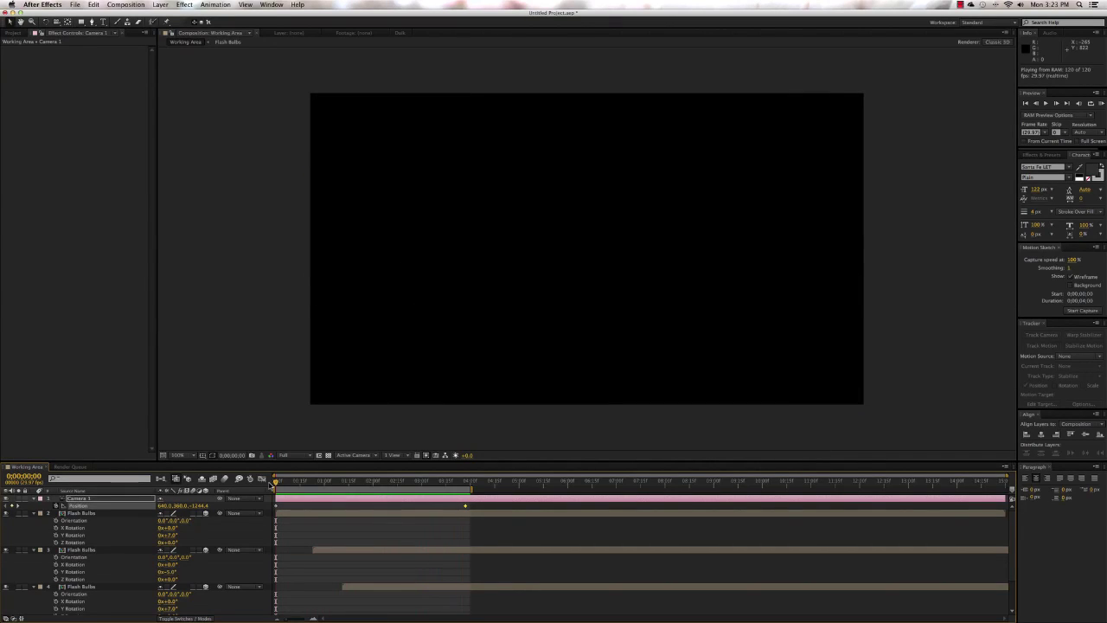
pyautogui.press('space')
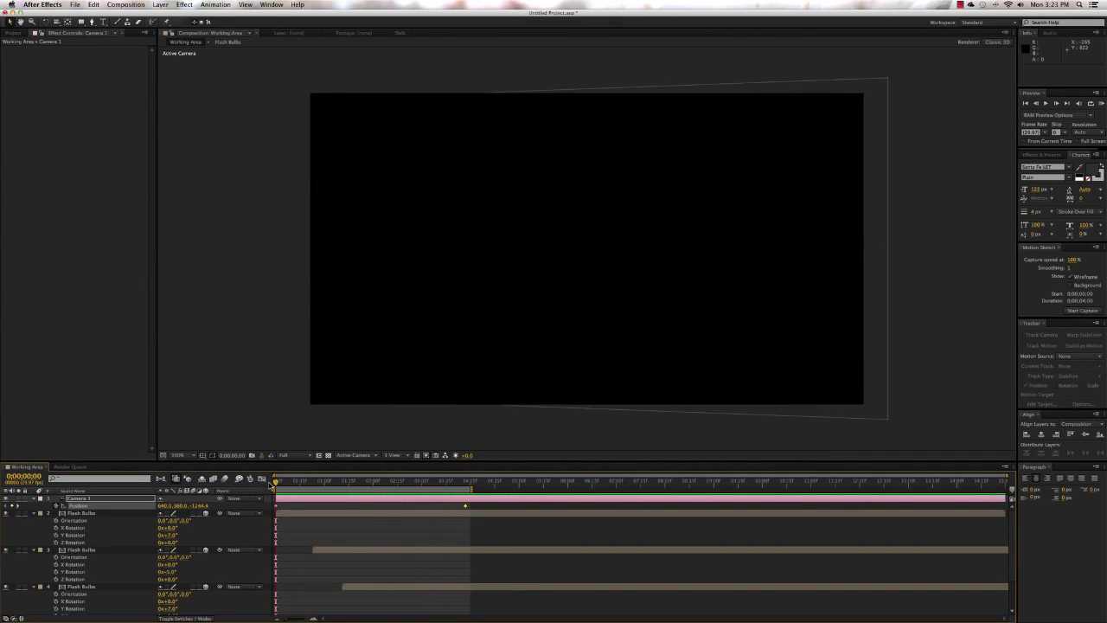
# Step: Collapse the revealed properties of Camera 1 and all four Flash Bulbs layers
pyautogui.click(35, 499)
pyautogui.click(34, 506)
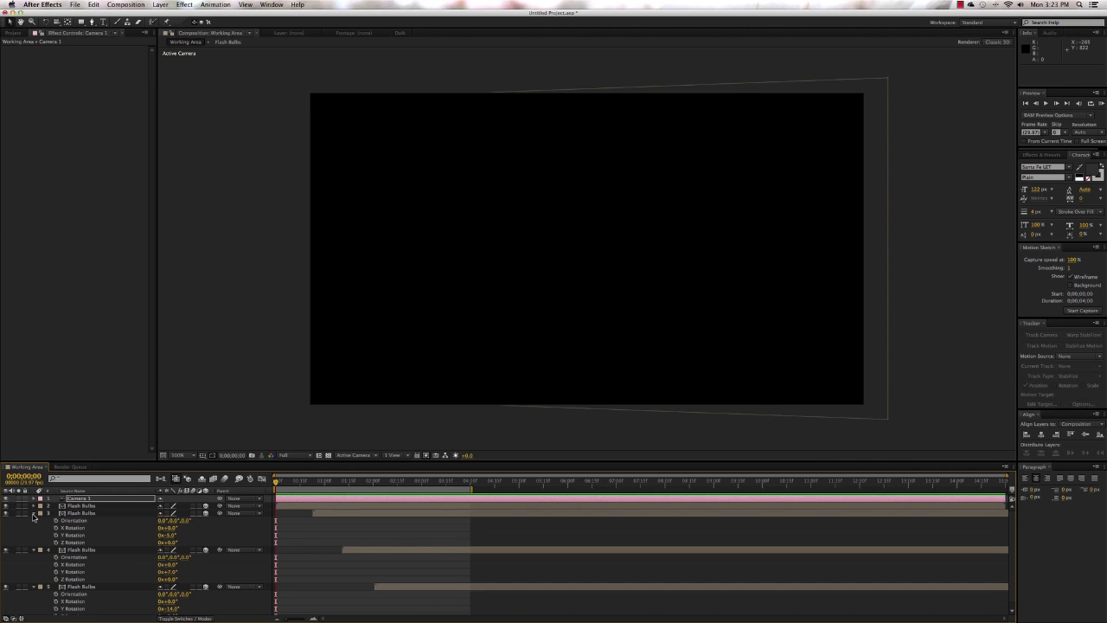
pyautogui.click(34, 514)
pyautogui.click(34, 521)
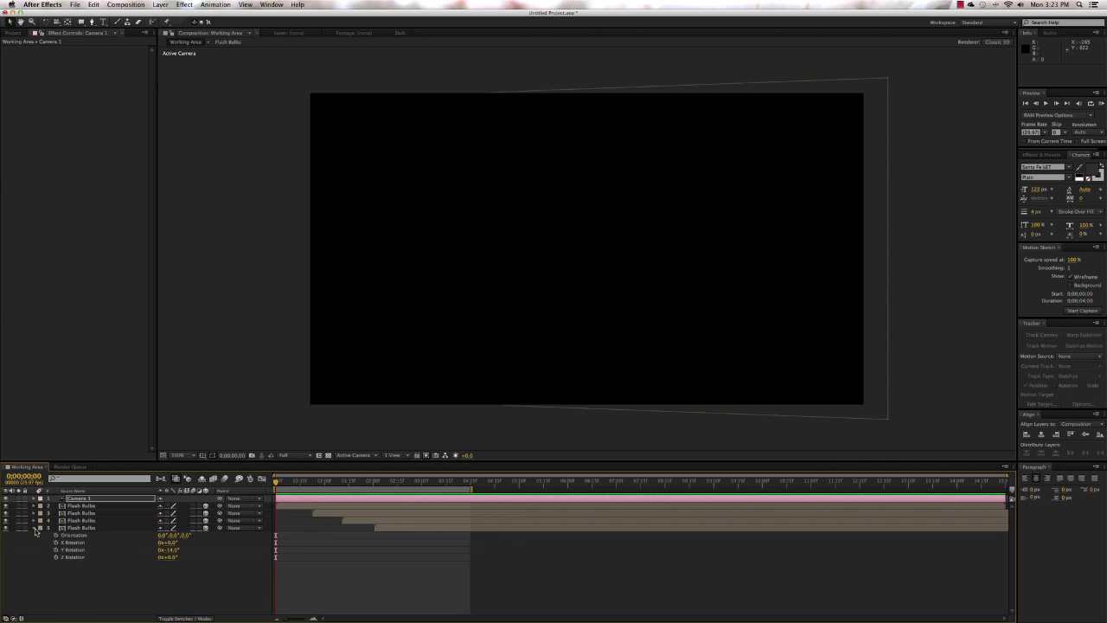
pyautogui.click(34, 528)
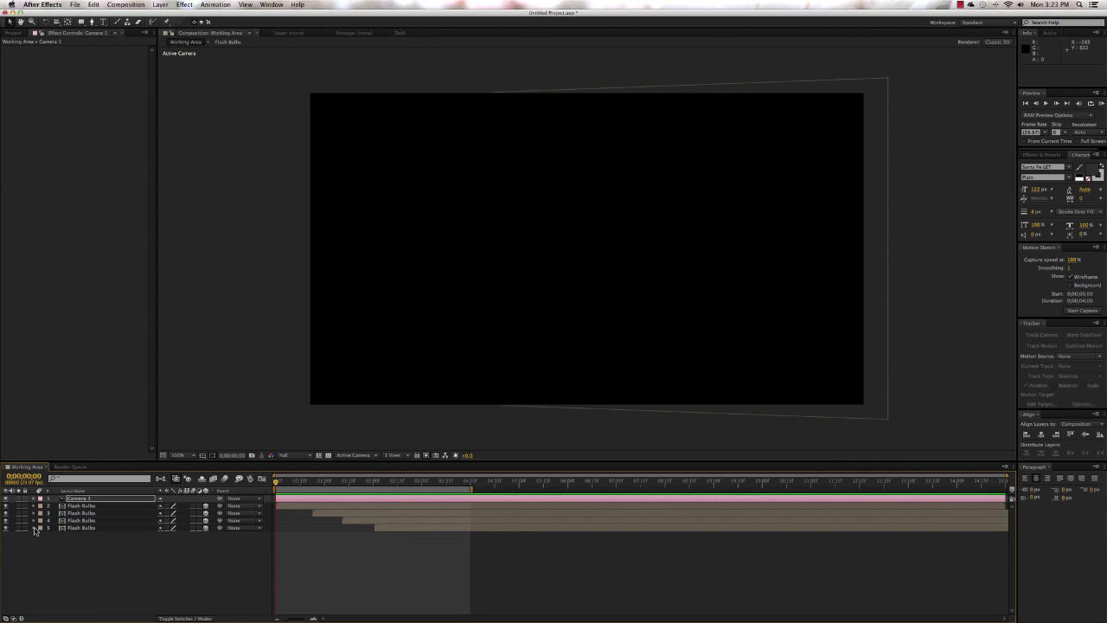
# Step: Pre-compose the camera and all four Flash Bulbs layers into a new composition named Light BG, moving all attributes
pyautogui.click(81, 528)
pyautogui.keyDown('shift'); pyautogui.click(81, 499); pyautogui.keyUp('shift')
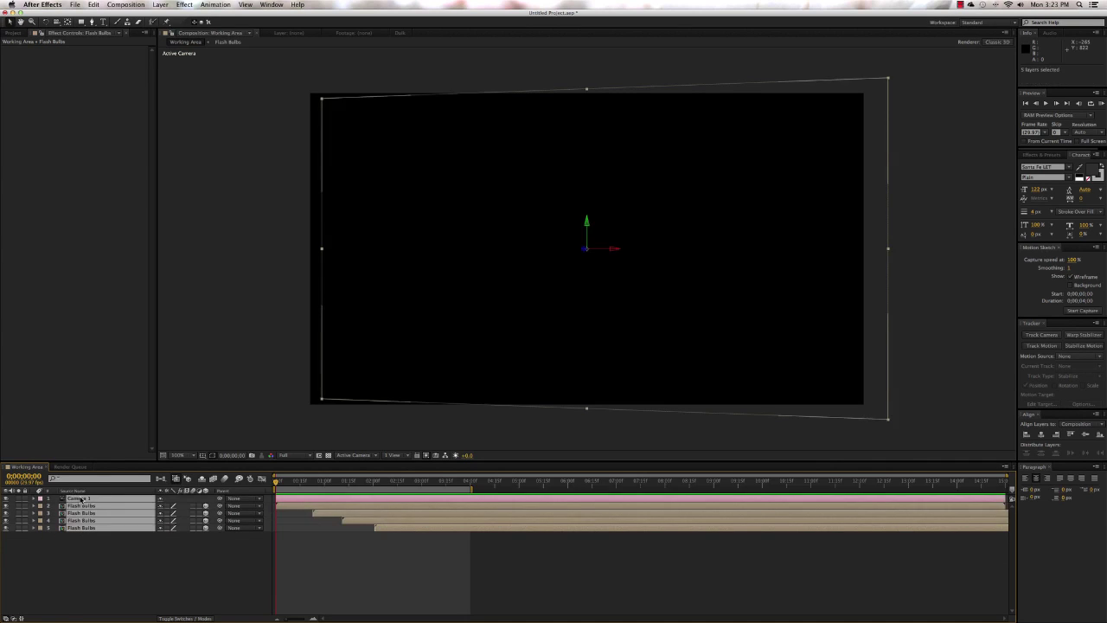
pyautogui.press('super+shift+c')
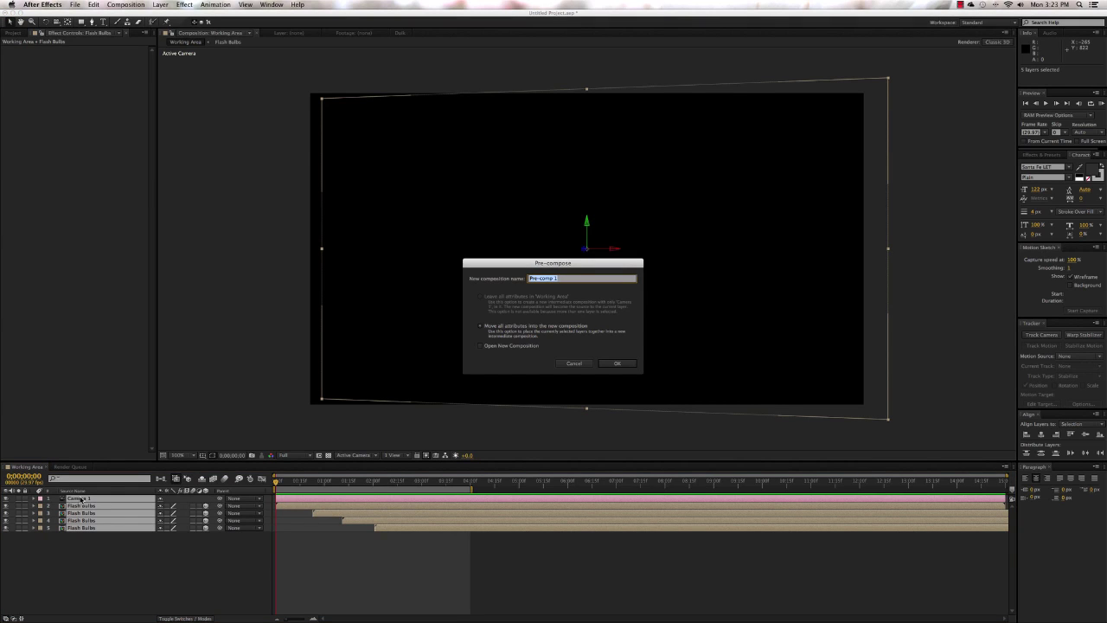
pyautogui.write('Light BG')
pyautogui.press('Return')
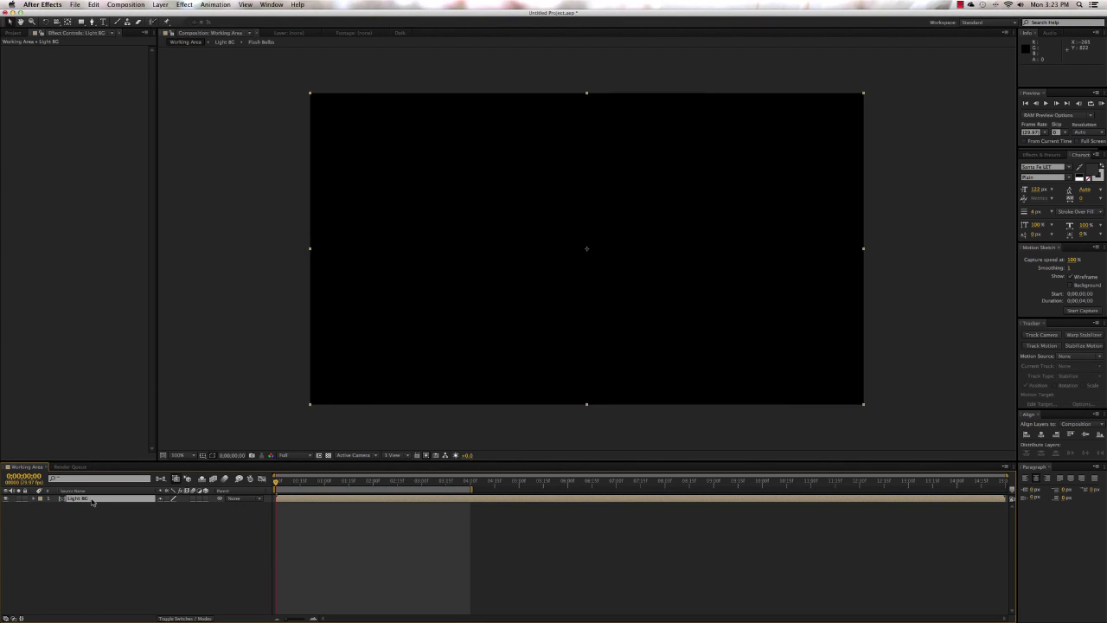
# Step: Pre-render the Working Area composition with Best Settings to the QuickTime file Working Area.mov
pyautogui.click(132, 6)
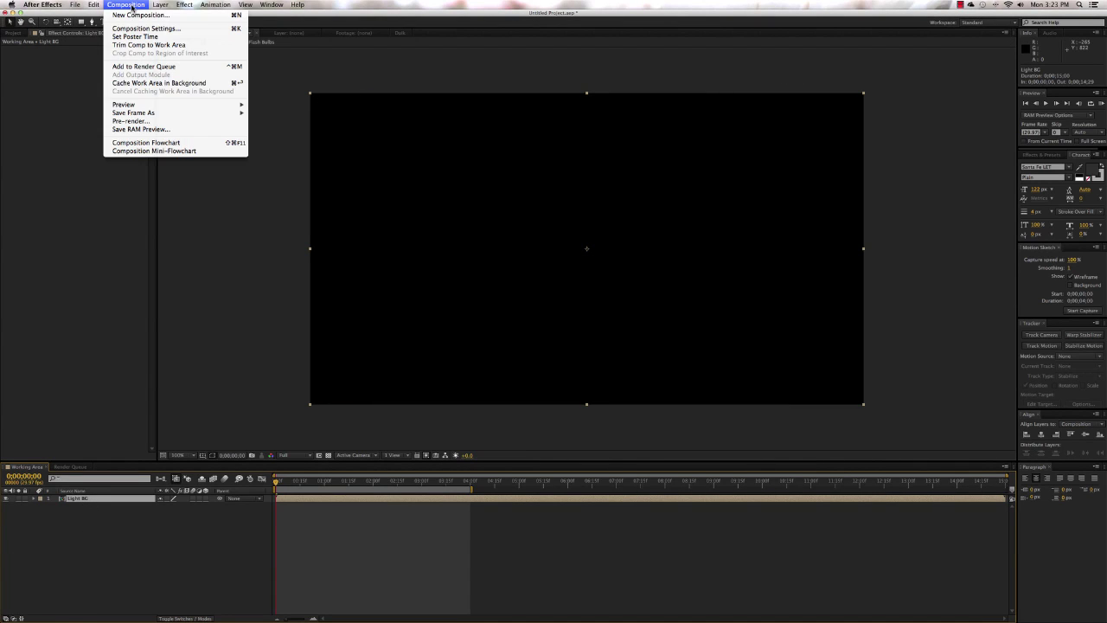
pyautogui.click(164, 125)
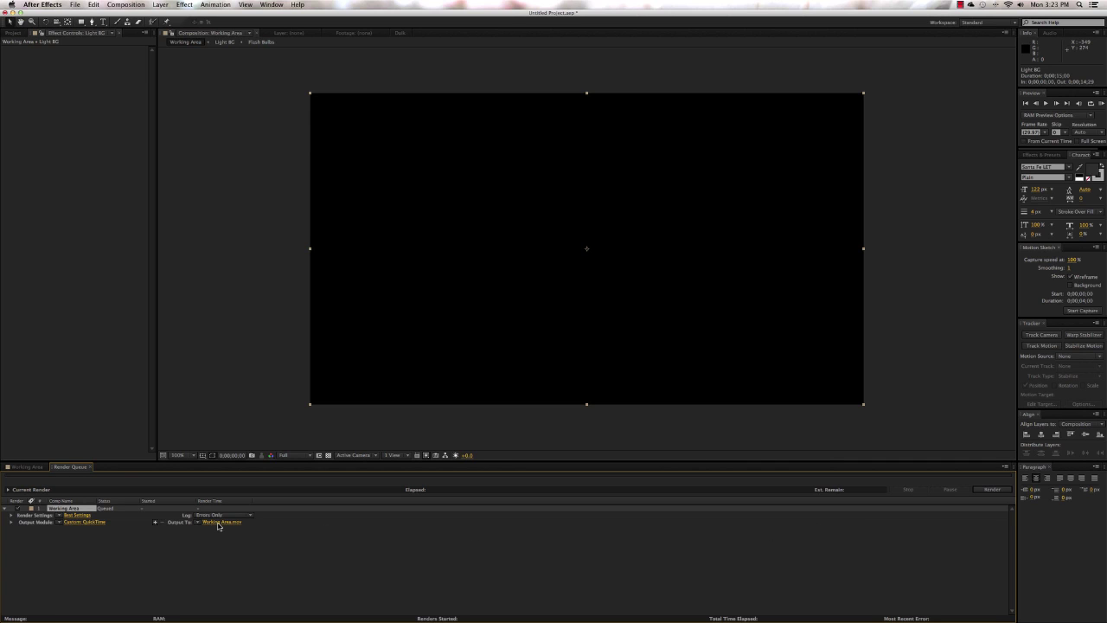
pyautogui.click(992, 489)
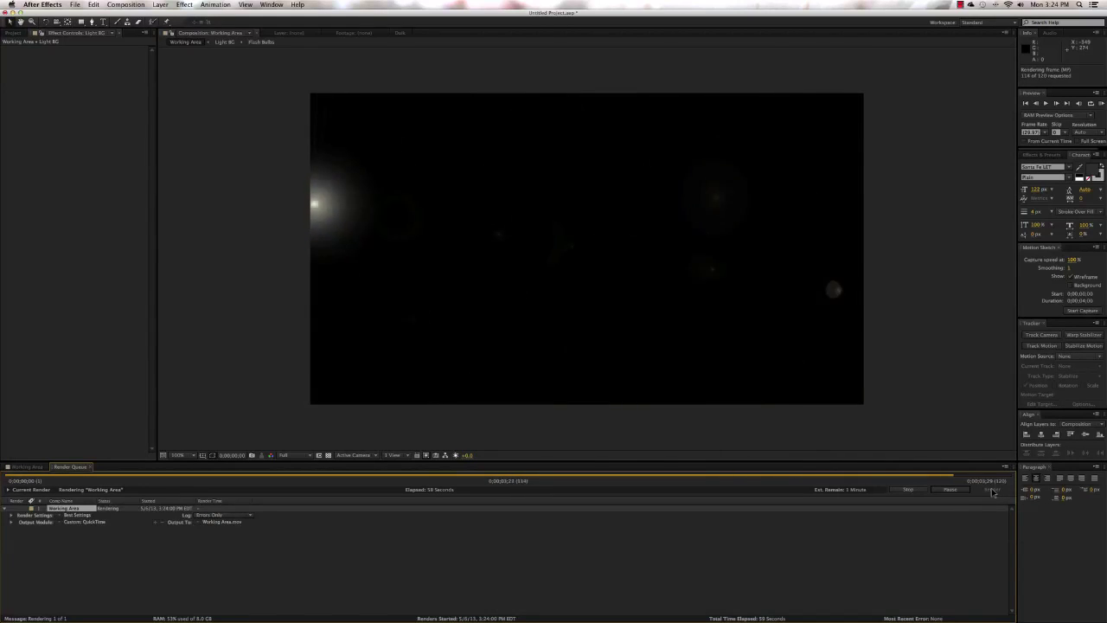
# Step: Replace the Light BG layer in the Working Area composition with the rendered Working Area.mov, starting at 0;00;00;00
pyautogui.click(37, 467)
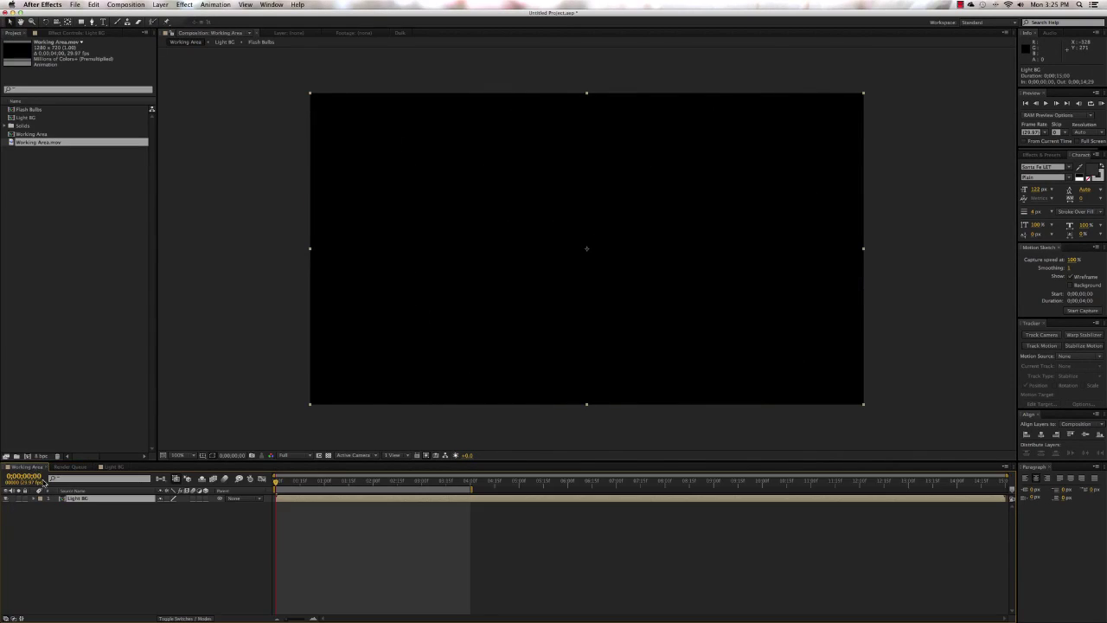
pyautogui.press('Delete')
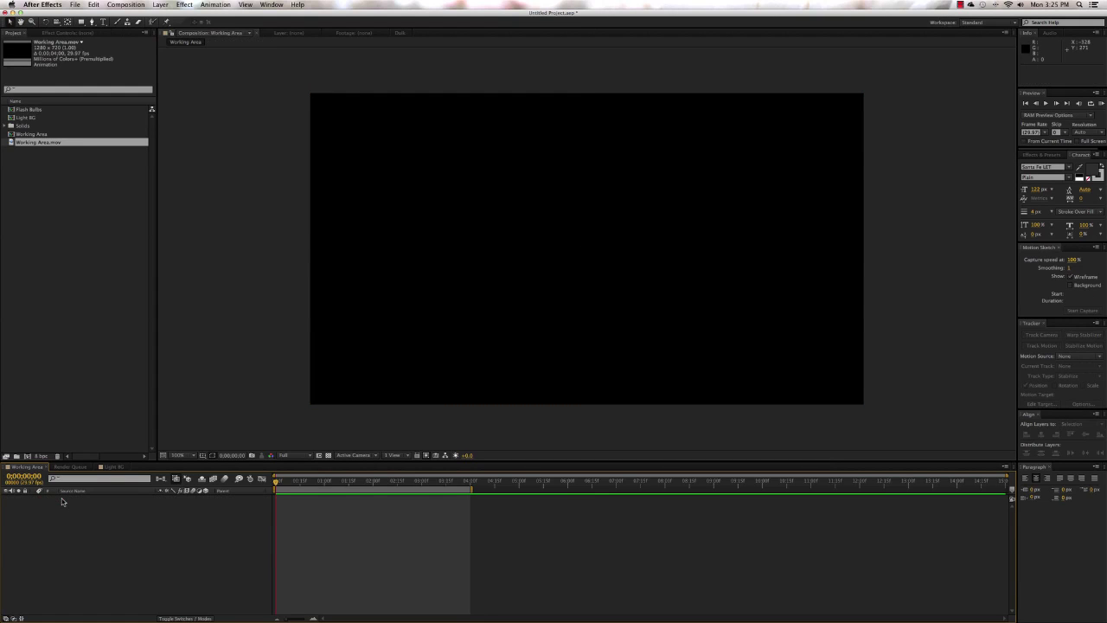
pyautogui.moveTo(12, 145); pyautogui.dragTo(70, 504)
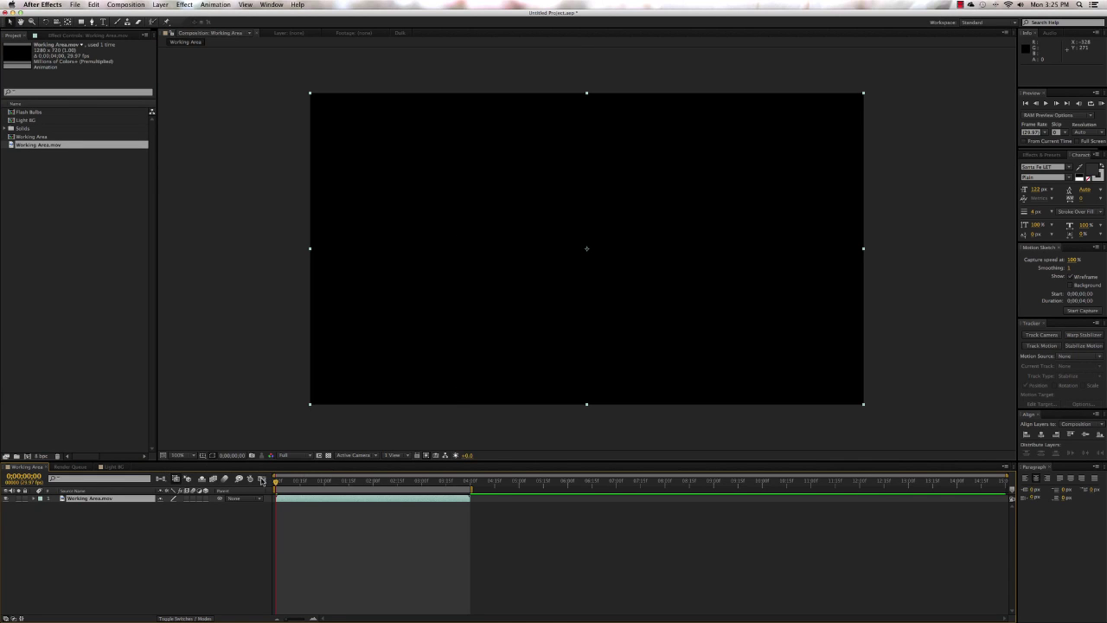
pyautogui.moveTo(275, 484)
pyautogui.mouseDown()
pyautogui.moveTo(444, 489)
pyautogui.moveTo(268, 489)
pyautogui.mouseUp()
pyautogui.click(151, 522)
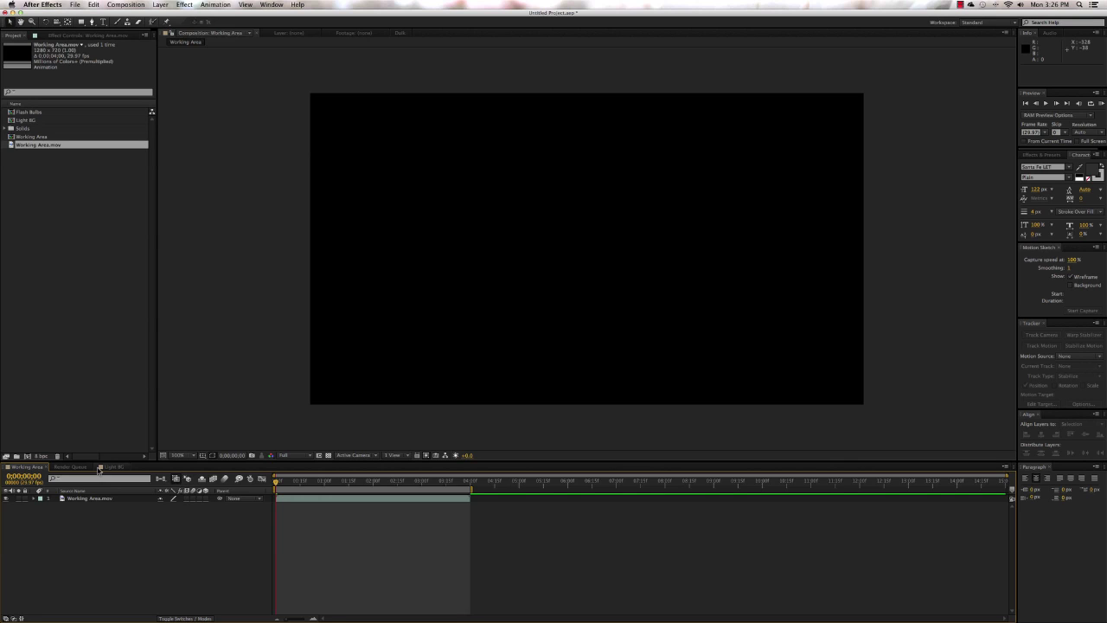
# Step: Add a centred text layer reading "Cherry Blossom" on the first line and "Motion Graphics" on the second
pyautogui.press('super+alt+shift+t')
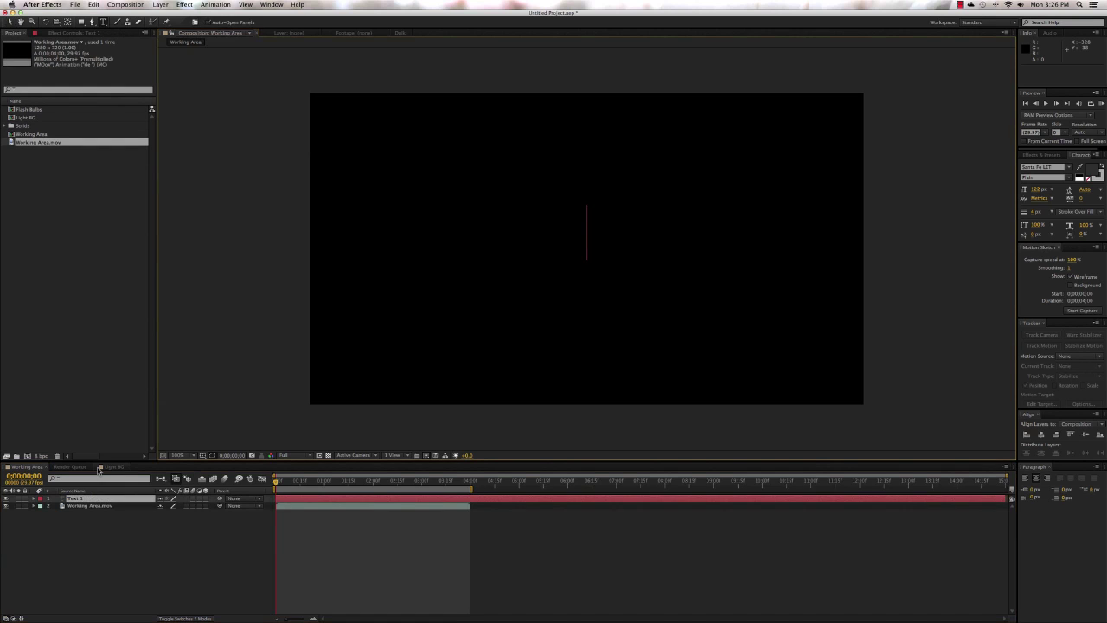
pyautogui.write('Ch')
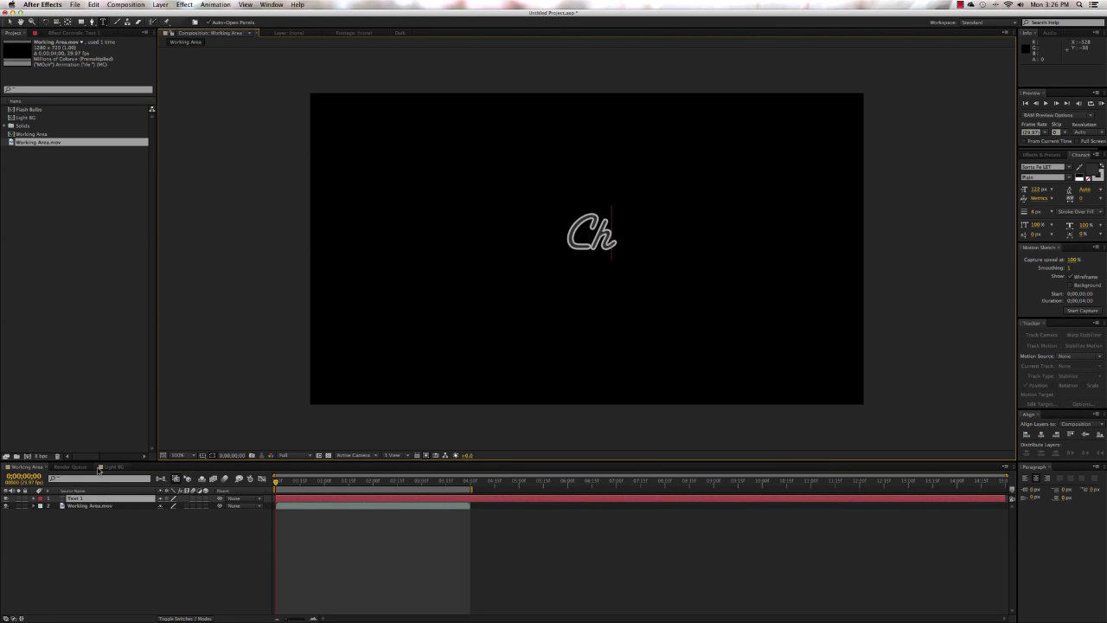
pyautogui.write('erry Blossom')
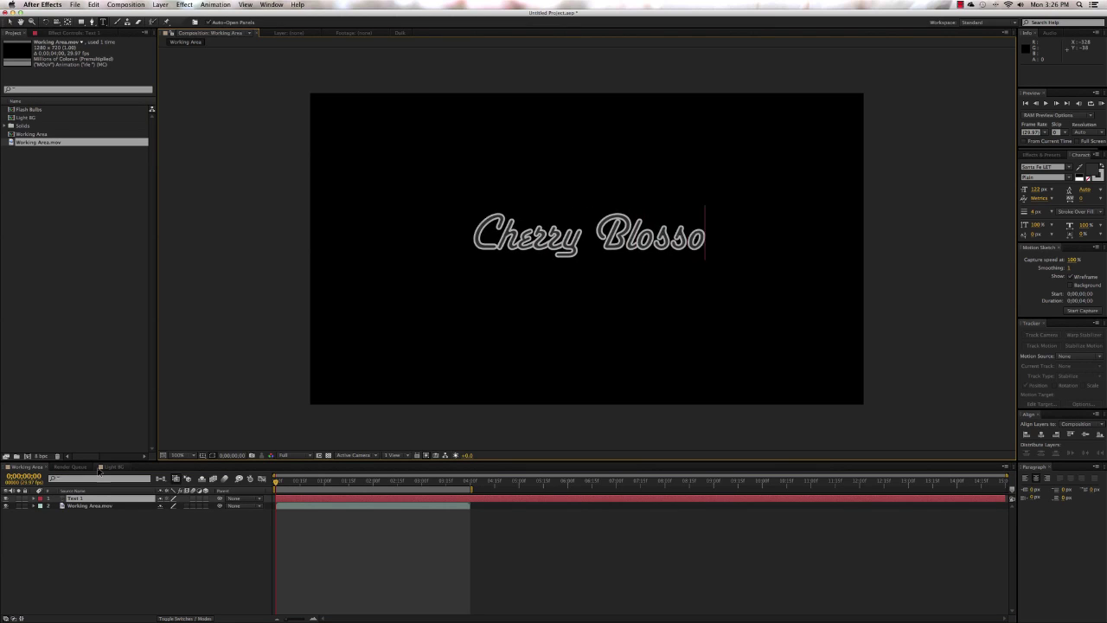
pyautogui.press('Return')
pyautogui.write('Motion Grpahic')
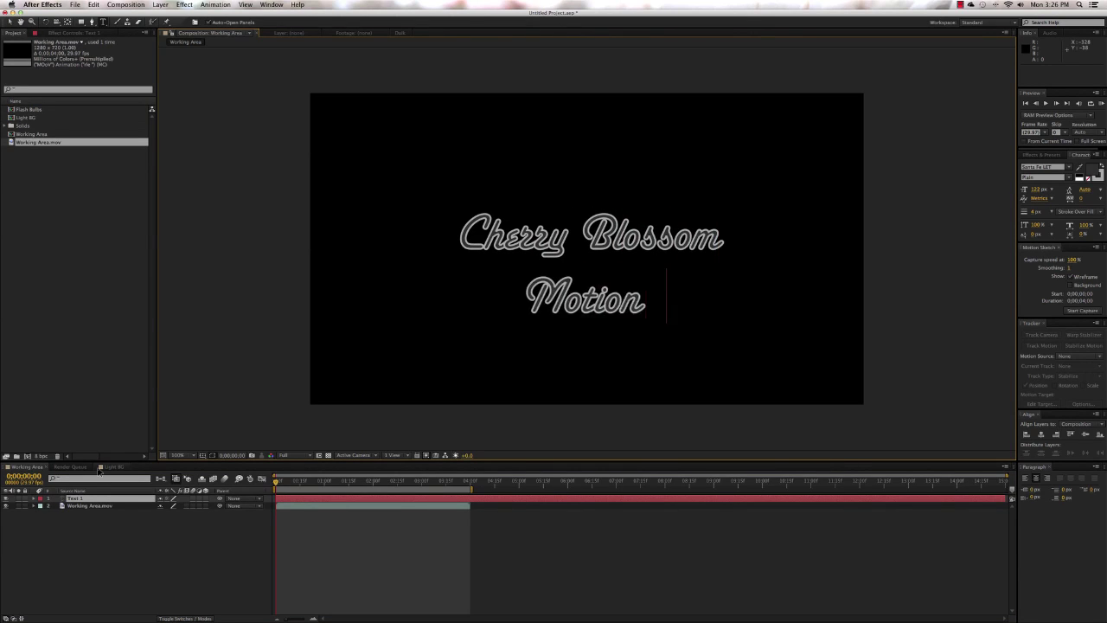
pyautogui.press('BackSpace')
pyautogui.press('BackSpace')
pyautogui.press('BackSpace')
pyautogui.press('BackSpace')
pyautogui.press('BackSpace')
pyautogui.write('a')
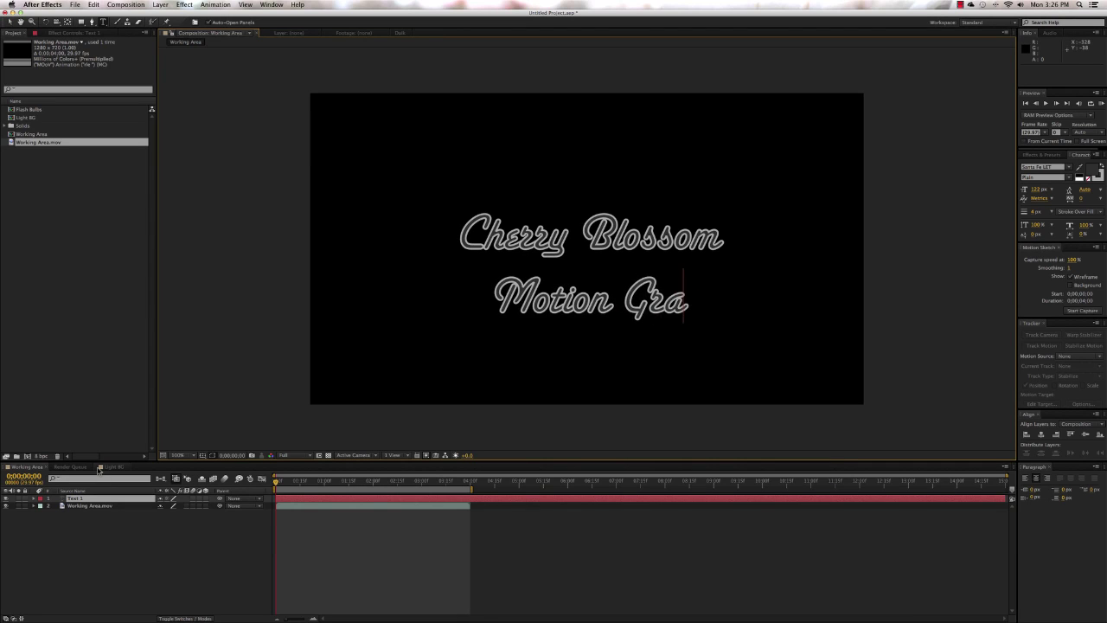
pyautogui.write('phics')
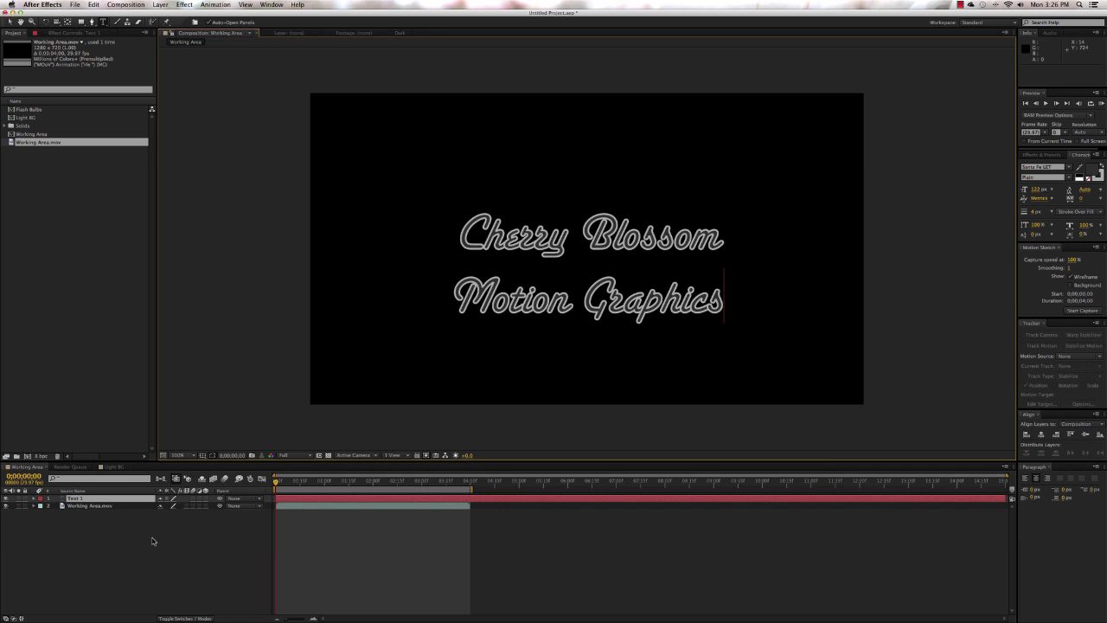
pyautogui.press('KP_Enter')
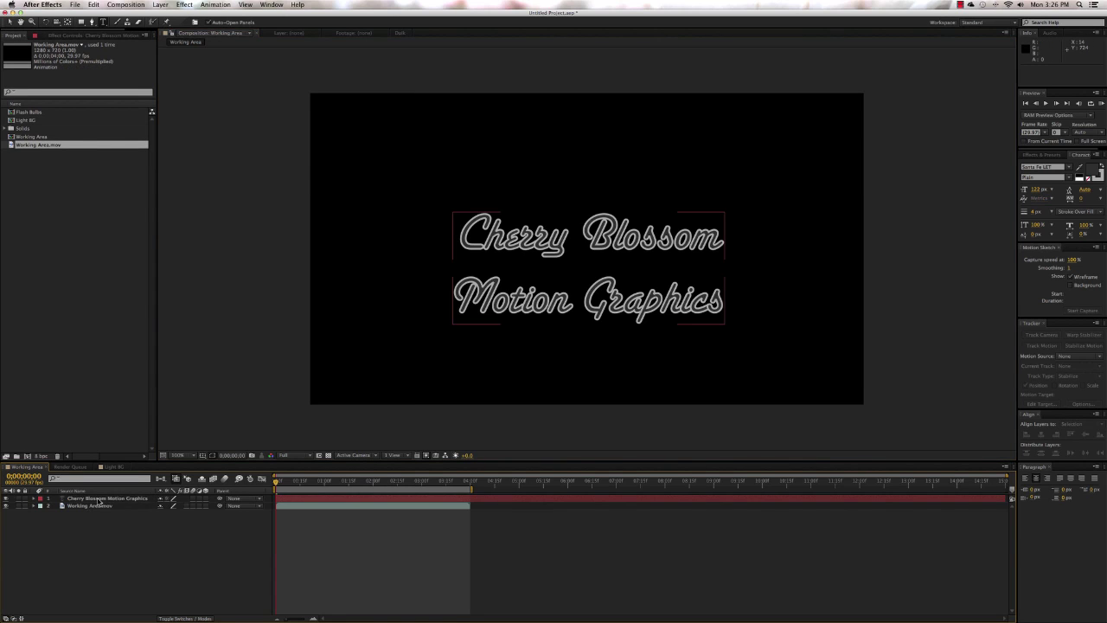
# Step: Browse the text presets in Adobe Bridge, search for "evaporate", and apply Evaporate.ffx to the title layer at 0;00;00;00
pyautogui.click(99, 499)
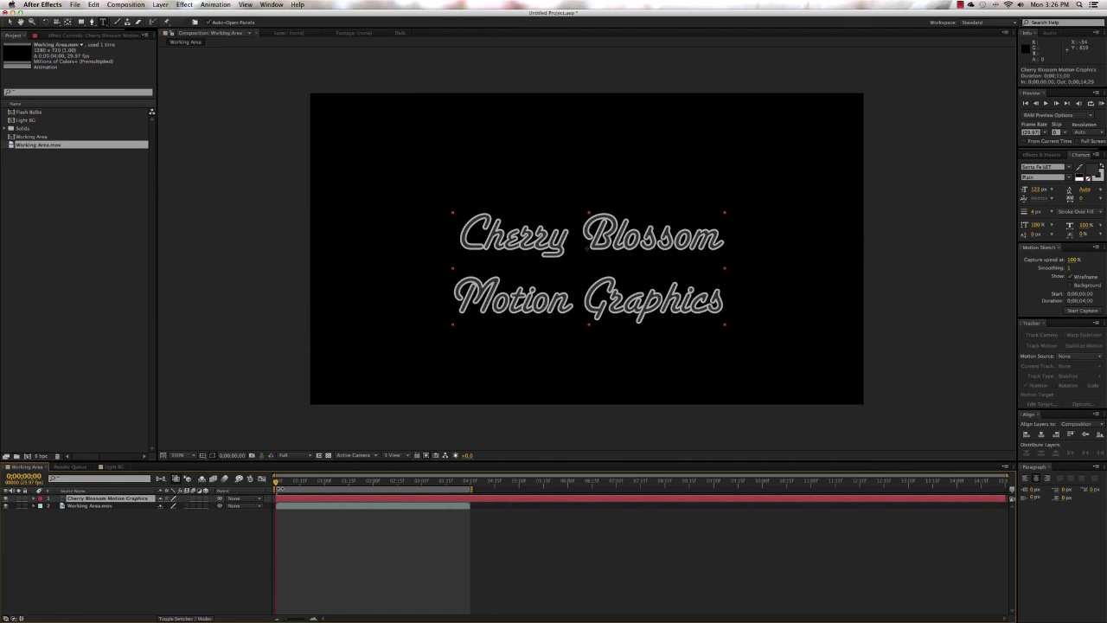
pyautogui.moveTo(276, 484)
pyautogui.mouseDown()
pyautogui.moveTo(415, 485)
pyautogui.moveTo(275, 488)
pyautogui.mouseUp()
pyautogui.click(78, 5)
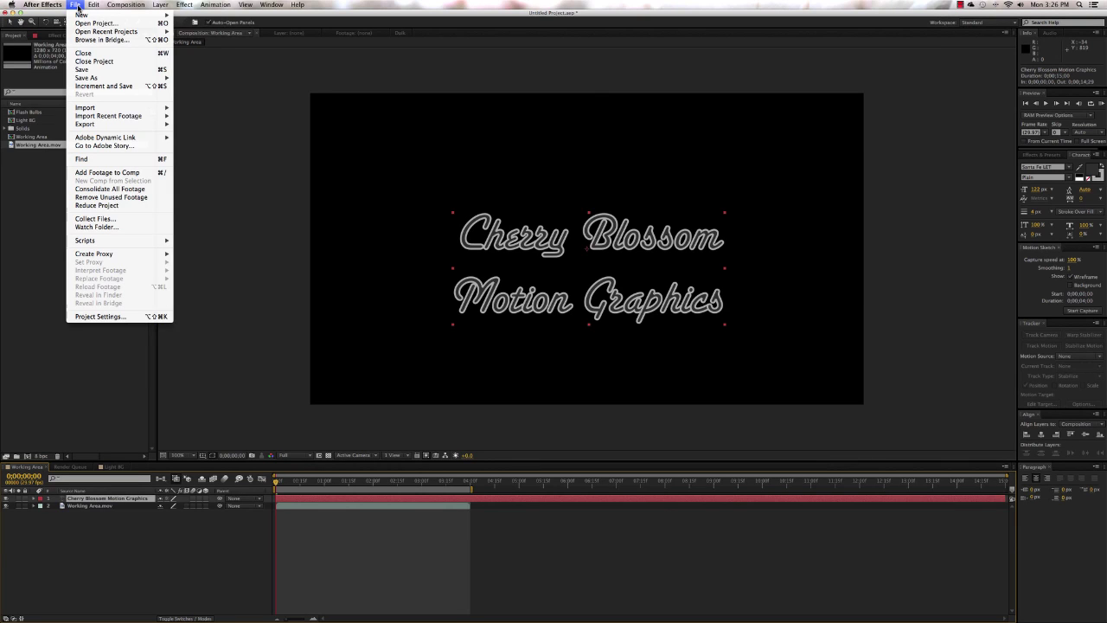
pyautogui.click(78, 5)
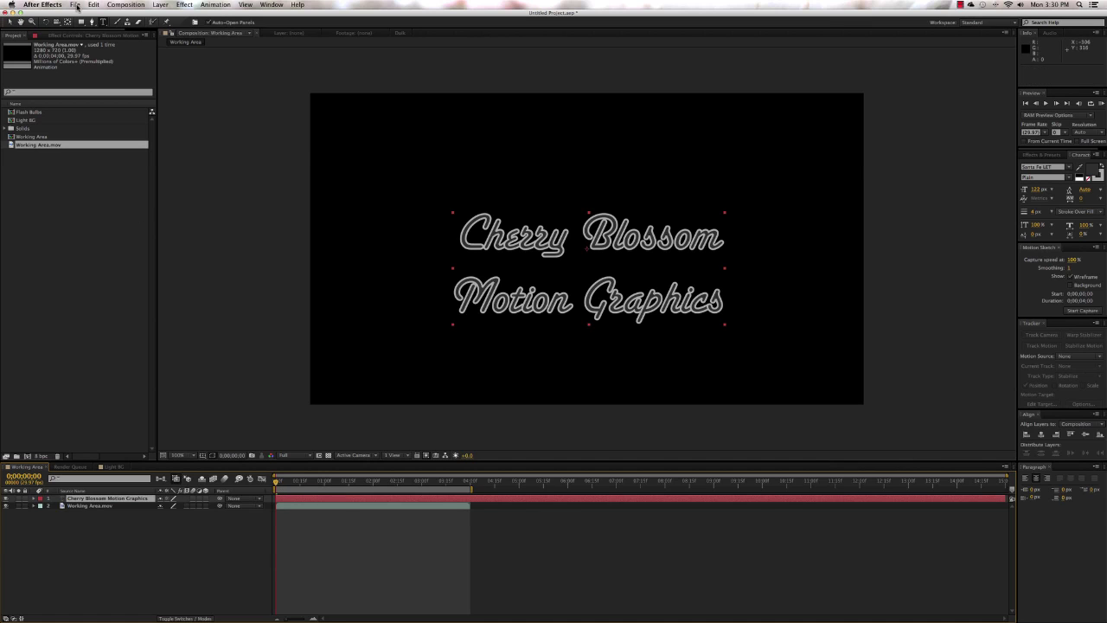
pyautogui.click(76, 6)
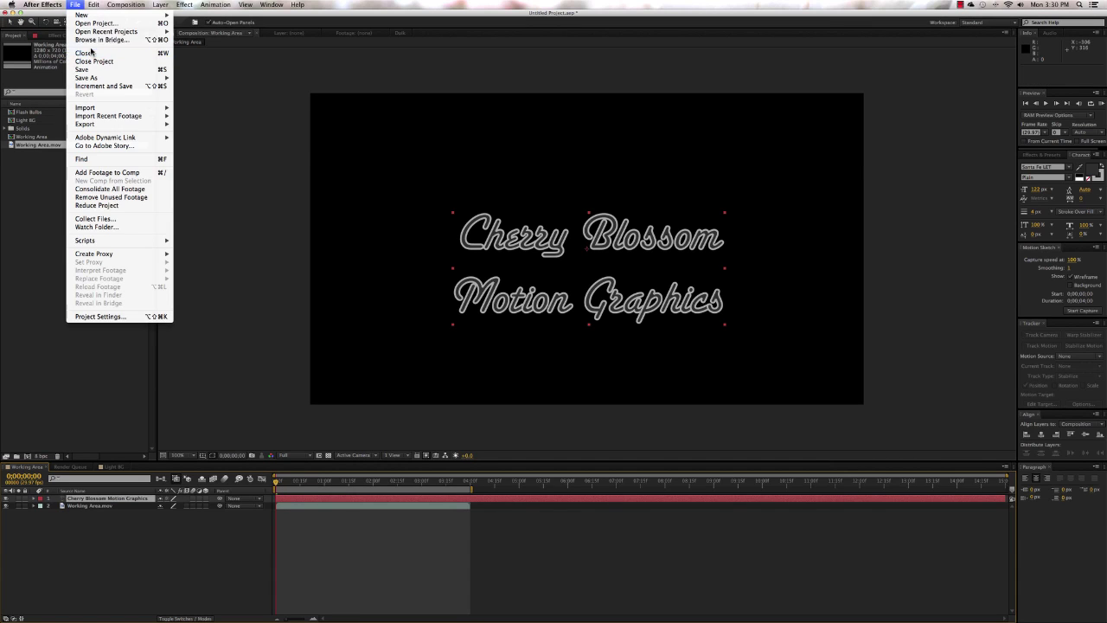
pyautogui.click(91, 40)
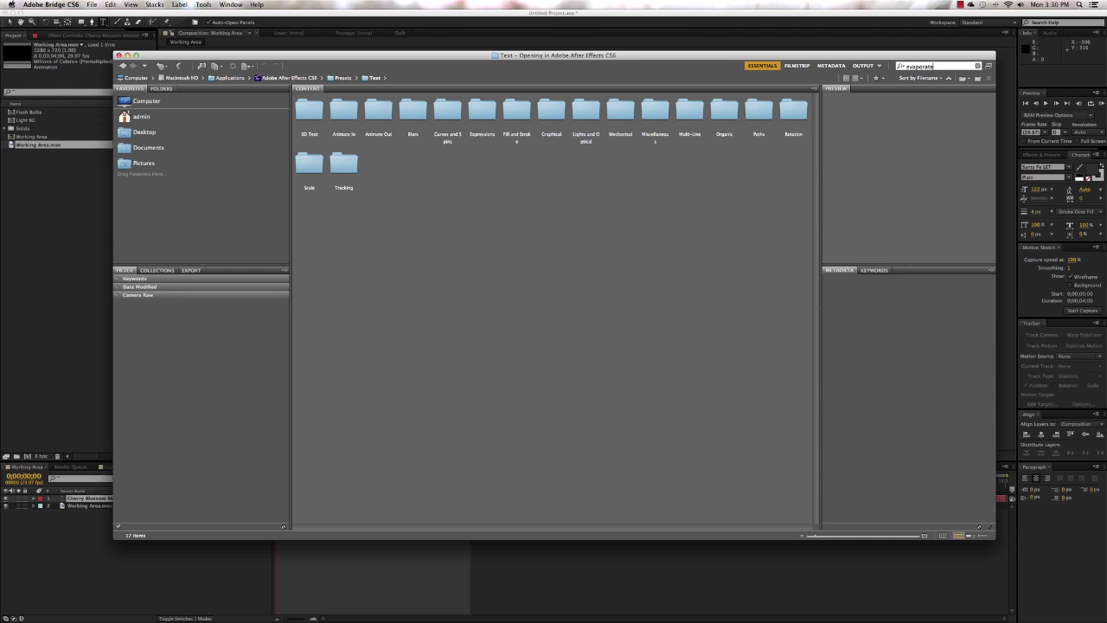
pyautogui.press('Return')
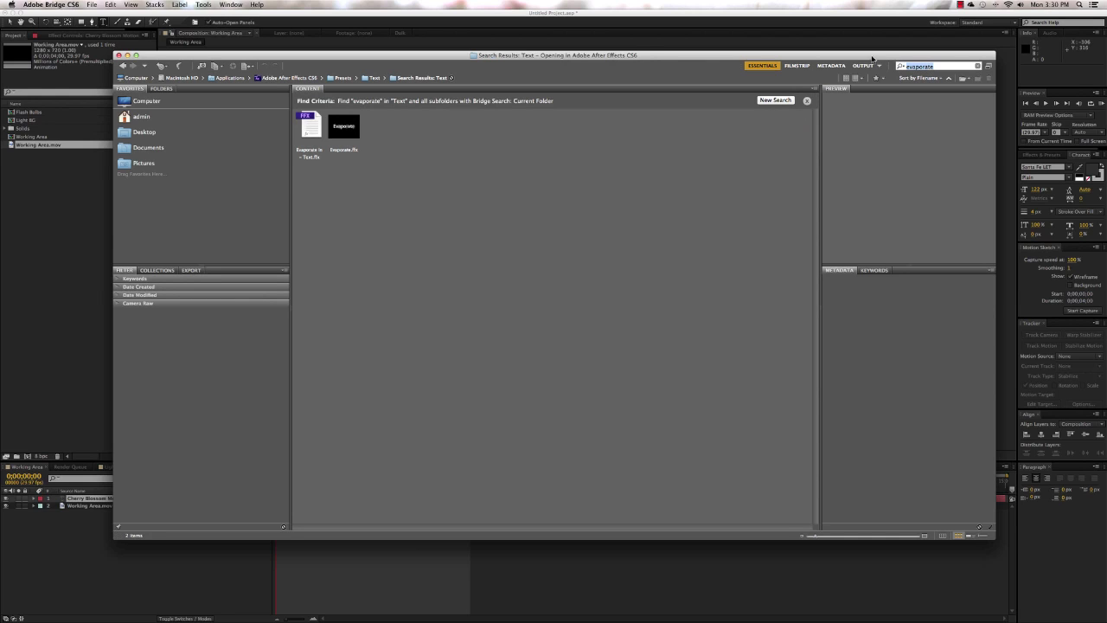
pyautogui.click(347, 133)
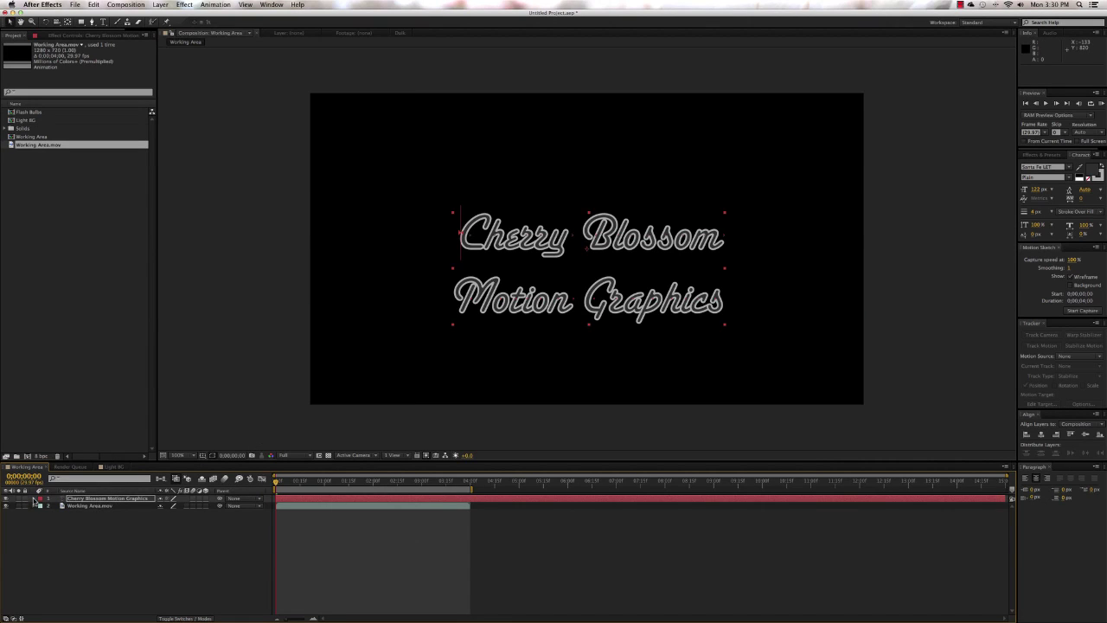
# Step: Expand the title layer's Evaporate Animator and its Range Selector 1 to reveal the Offset keyframes
pyautogui.click(90, 500)
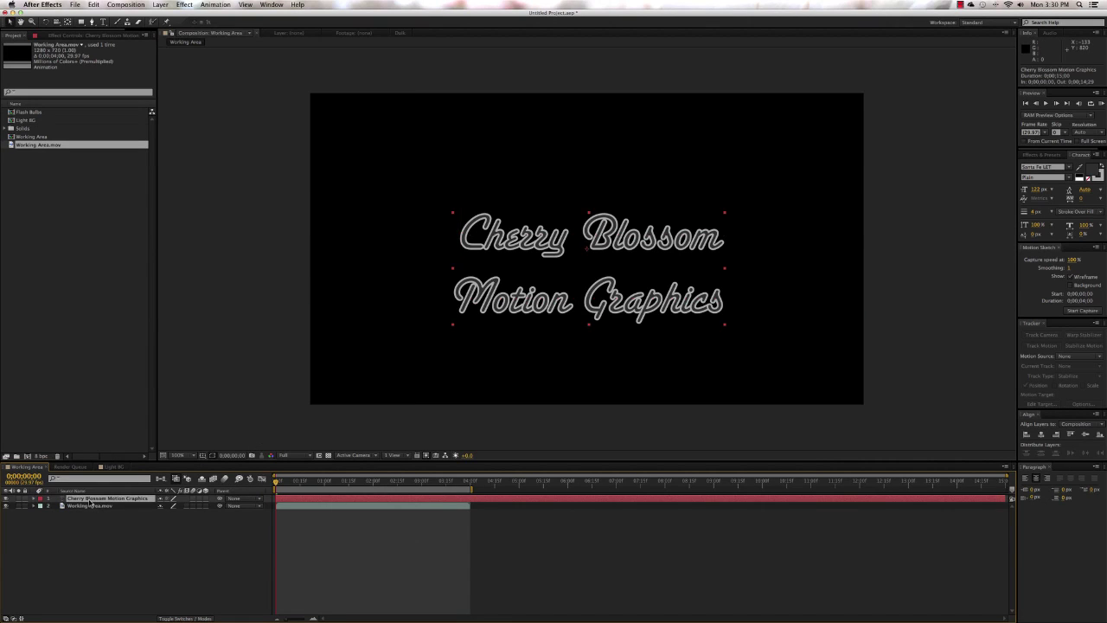
pyautogui.click(34, 499)
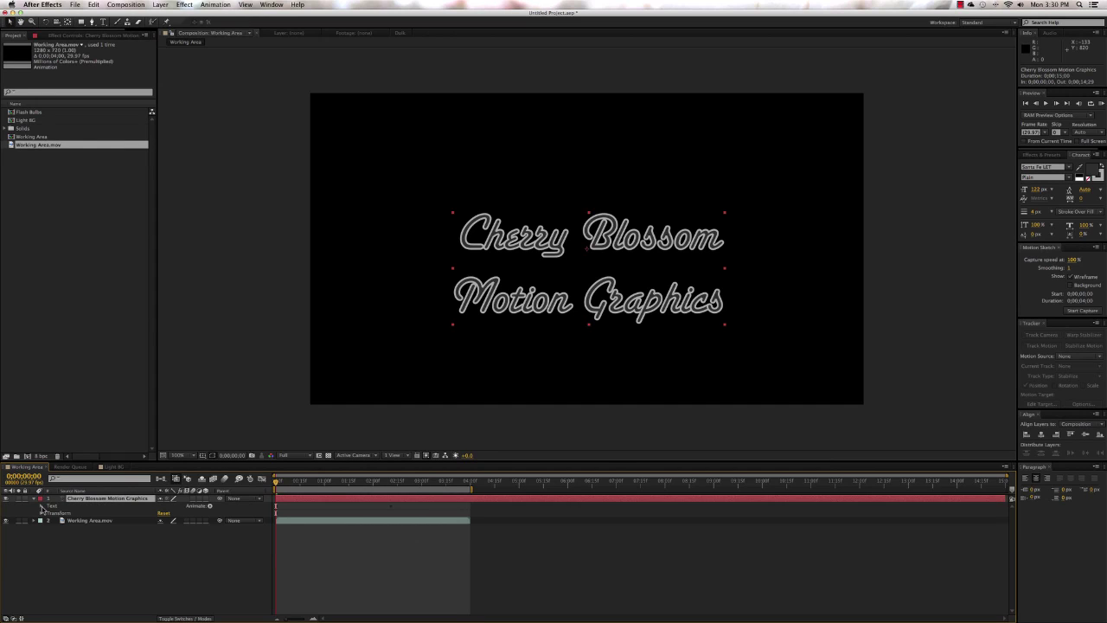
pyautogui.click(41, 505)
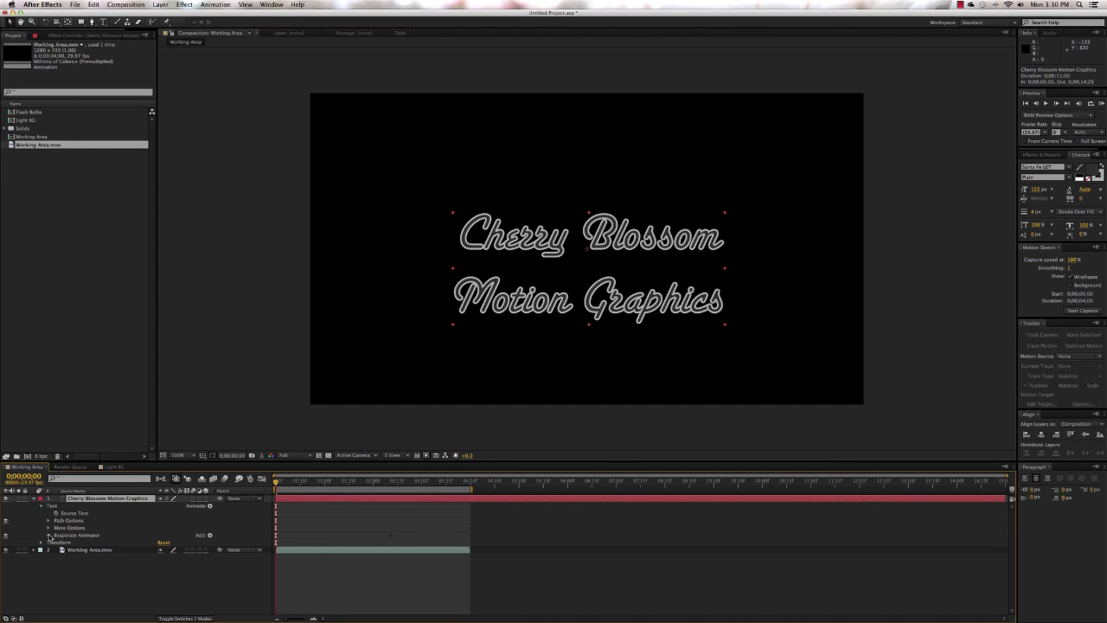
pyautogui.click(49, 535)
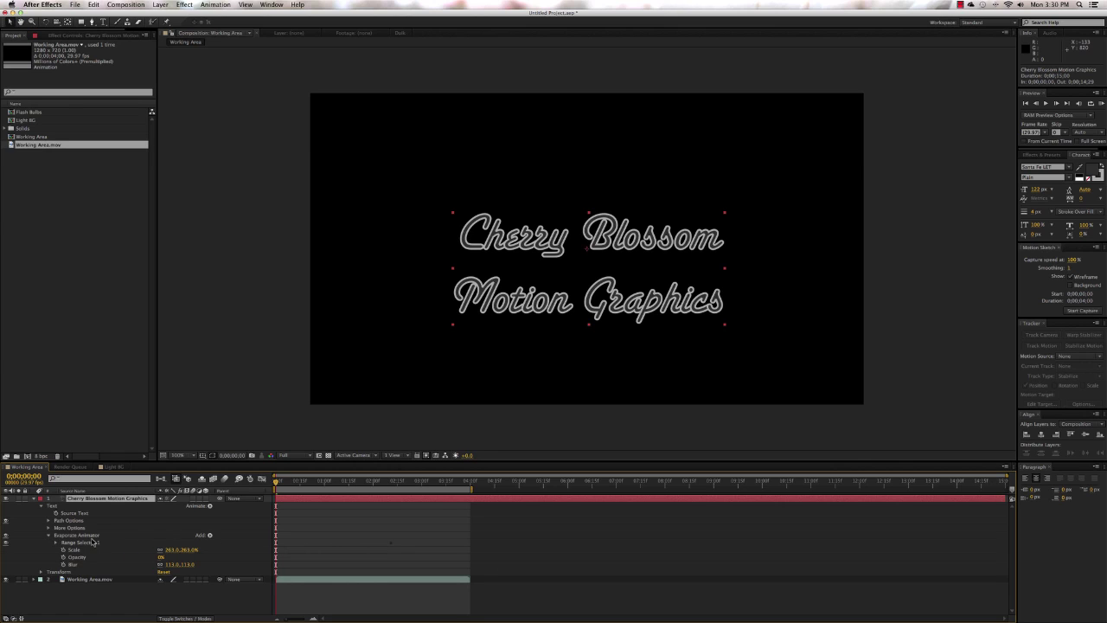
pyautogui.click(57, 542)
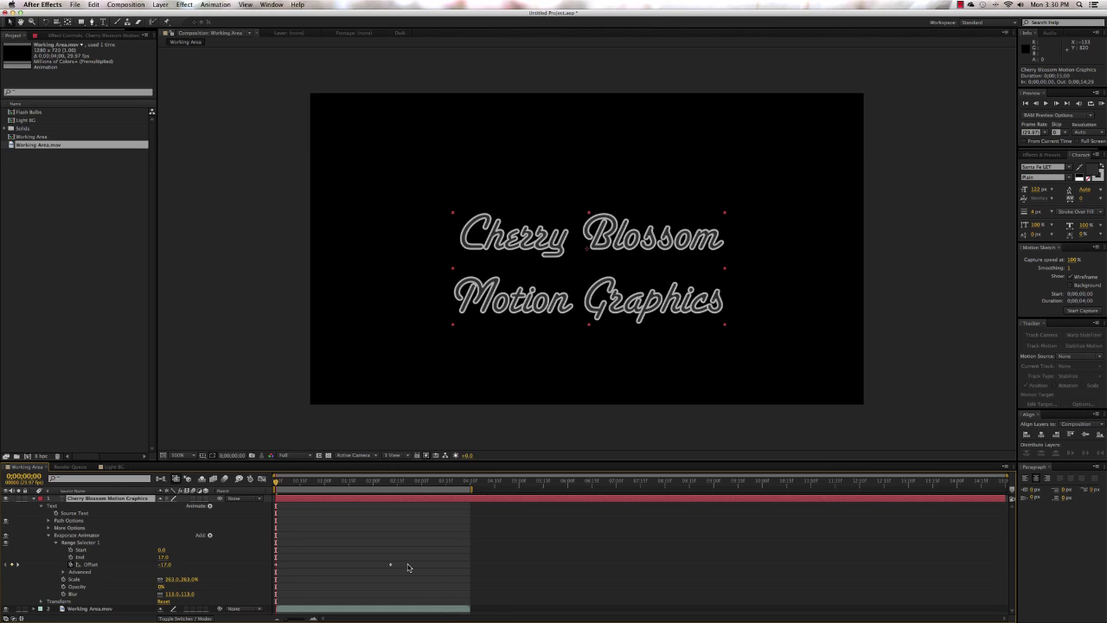
# Step: Time-reverse the two Offset keyframes of the title layer's Evaporate Animator so the text forms instead of evaporating
pyautogui.click(93, 564)
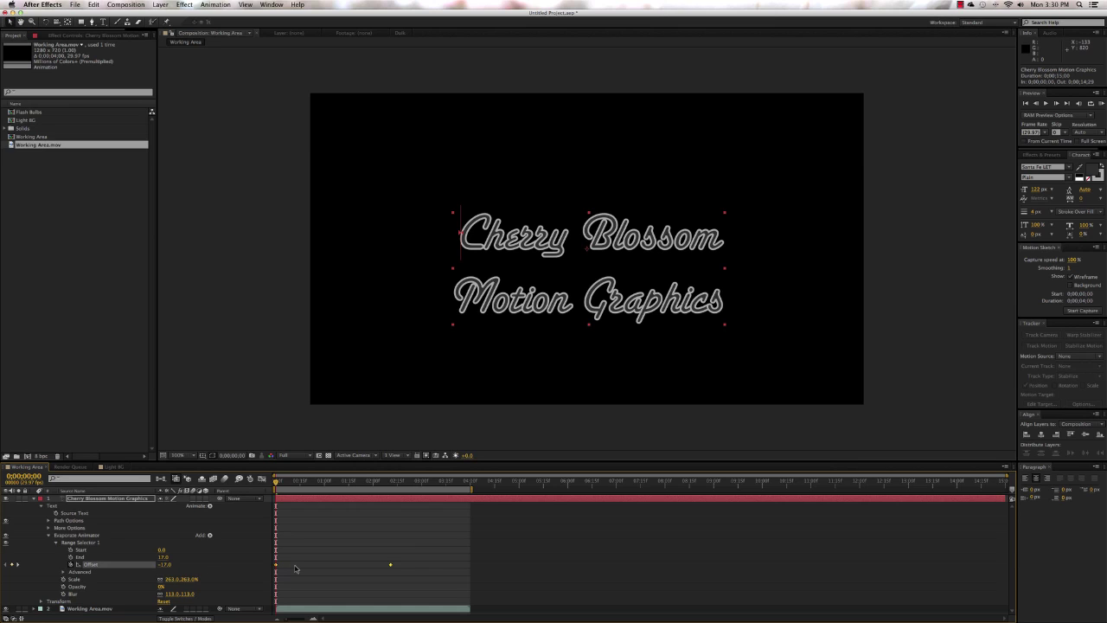
pyautogui.click(211, 6)
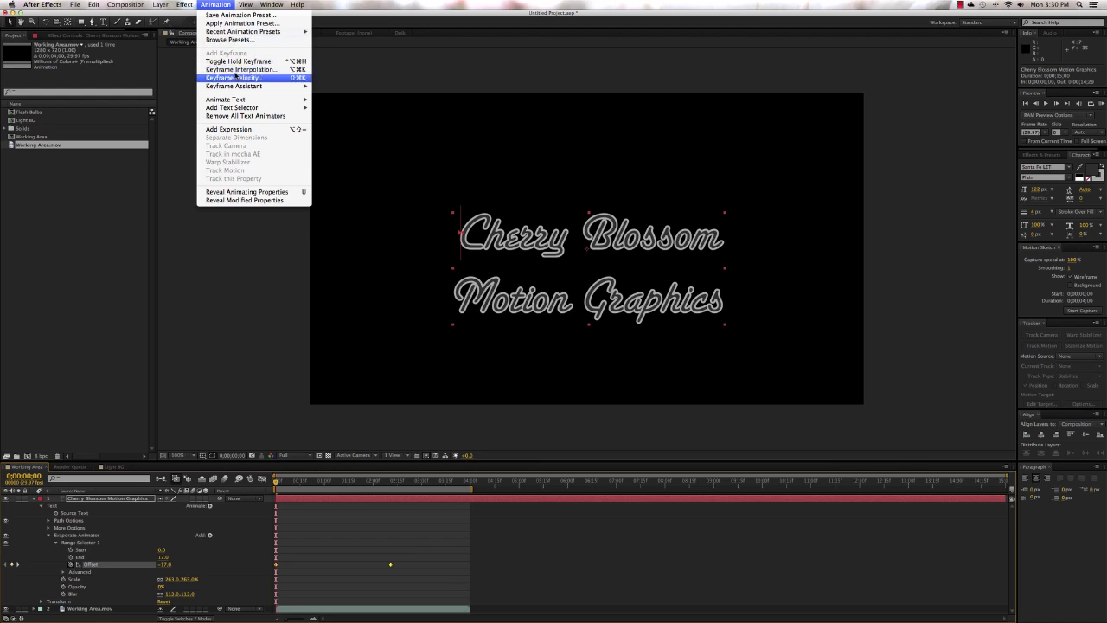
pyautogui.moveTo(239, 90)
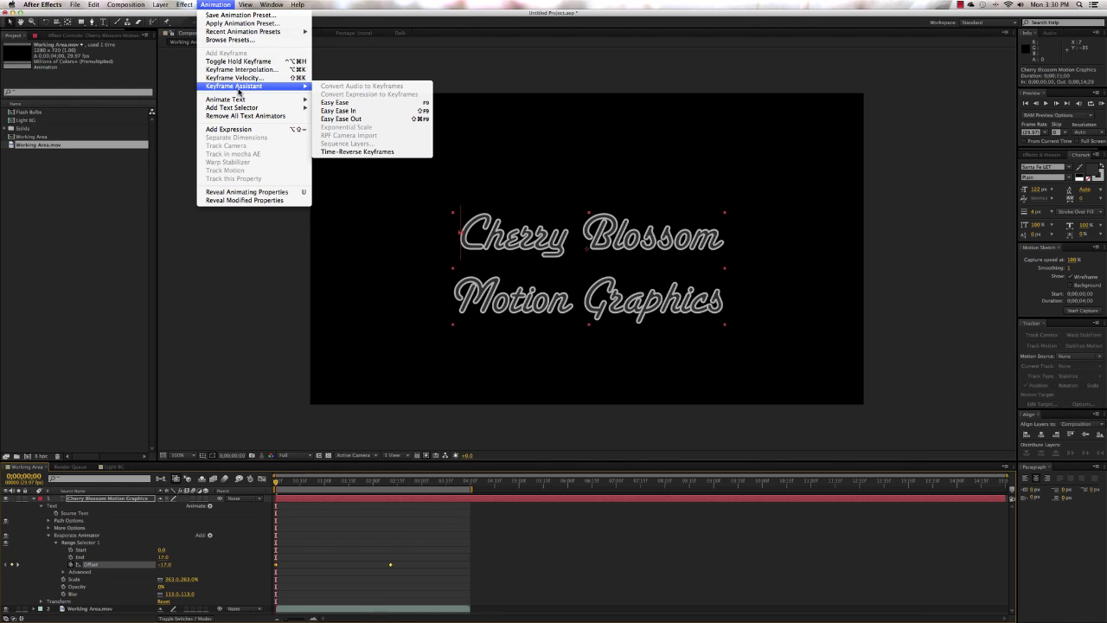
pyautogui.click(343, 153)
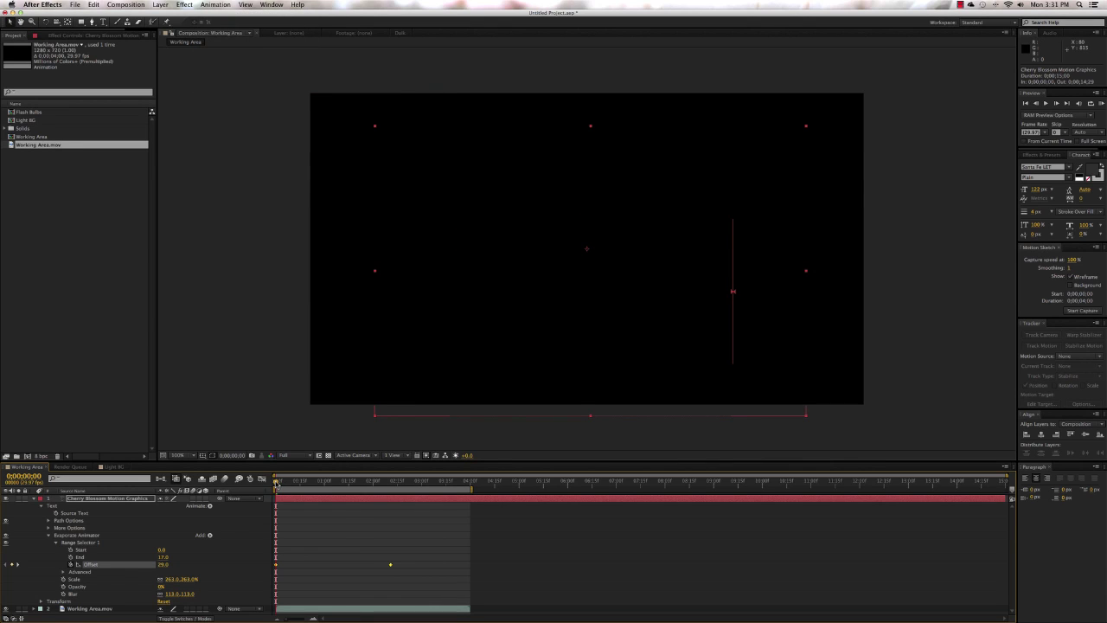
# Step: Collapse the title layer's properties and RAM preview the reversed text animation over the flash bulb background from the first frame
pyautogui.moveTo(277, 483)
pyautogui.mouseDown()
pyautogui.moveTo(394, 491)
pyautogui.moveTo(273, 489)
pyautogui.mouseUp()
pyautogui.click(35, 499)
pyautogui.press('KP_0')
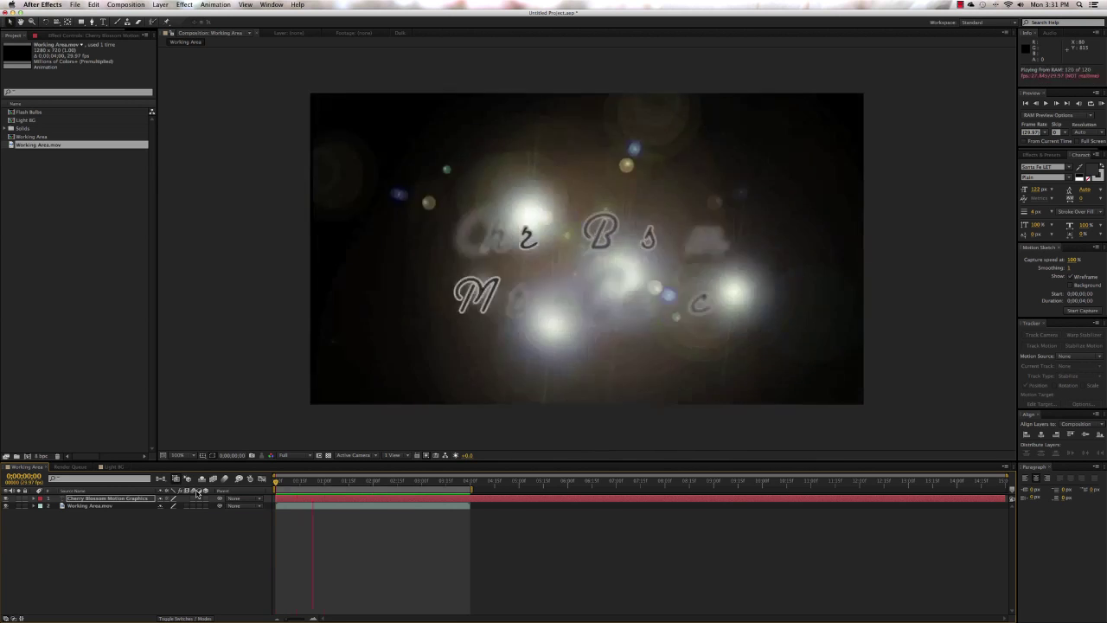
pyautogui.press('space')
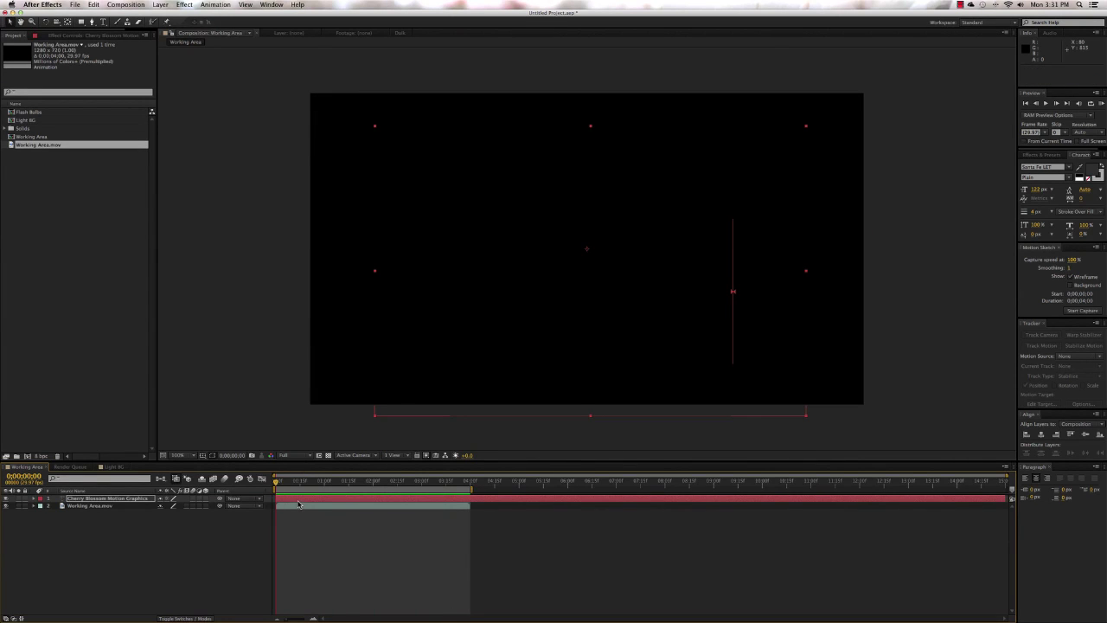
# Step: Move the title layer's start to 0;00;01;00 and extend the work area's end to 0;00;04;29, checking the timing with a RAM preview
pyautogui.moveTo(299, 501); pyautogui.dragTo(348, 502)
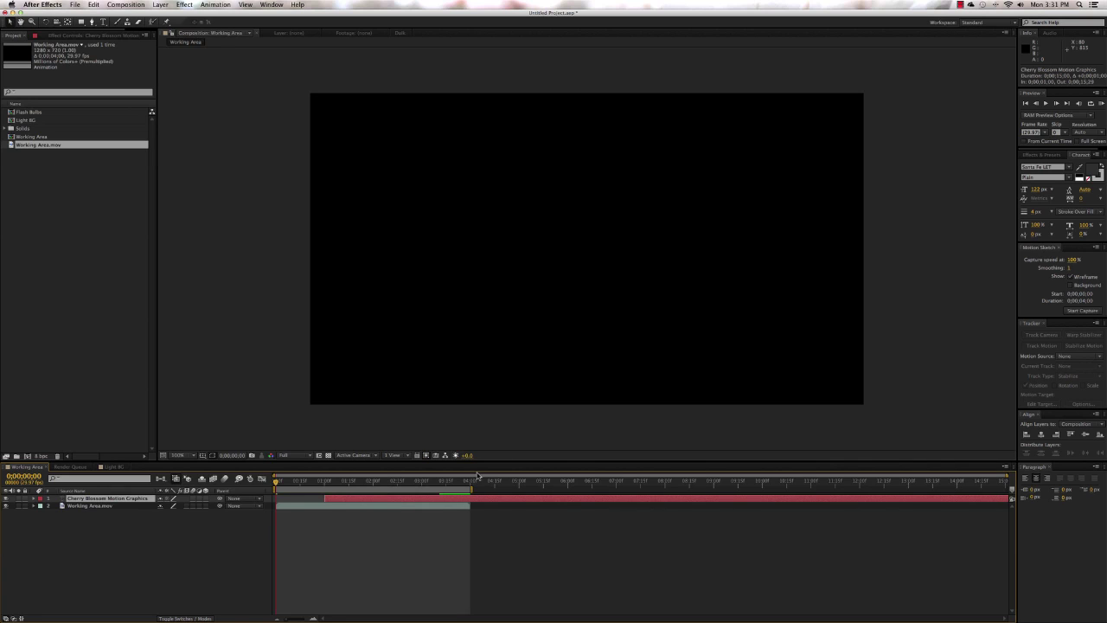
pyautogui.moveTo(472, 489); pyautogui.dragTo(519, 488)
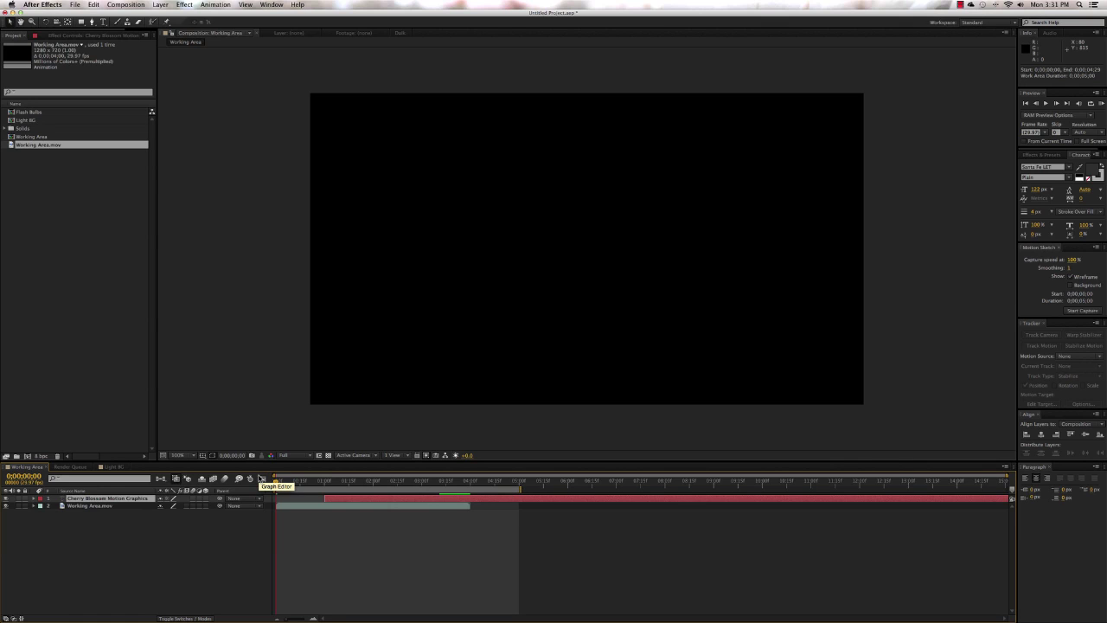
pyautogui.press('KP_0')
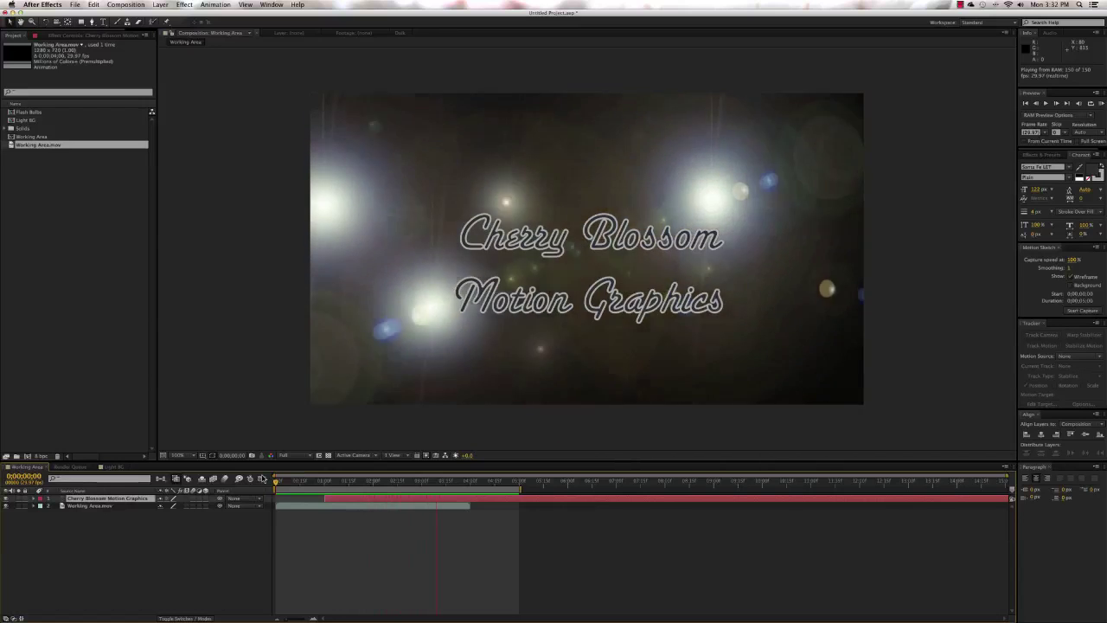
pyautogui.press('space')
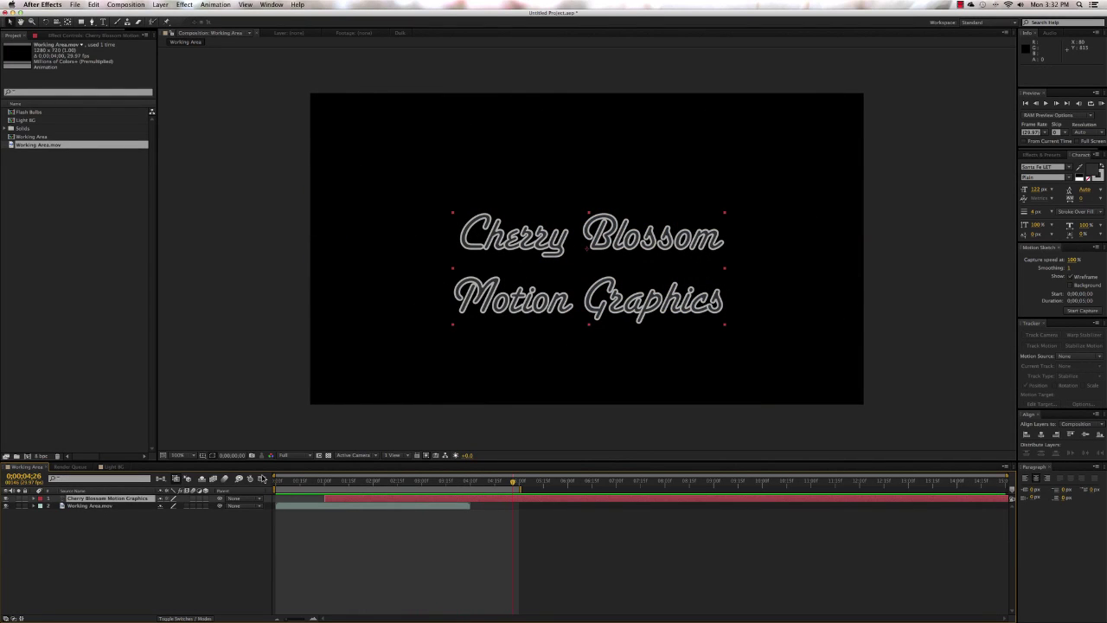